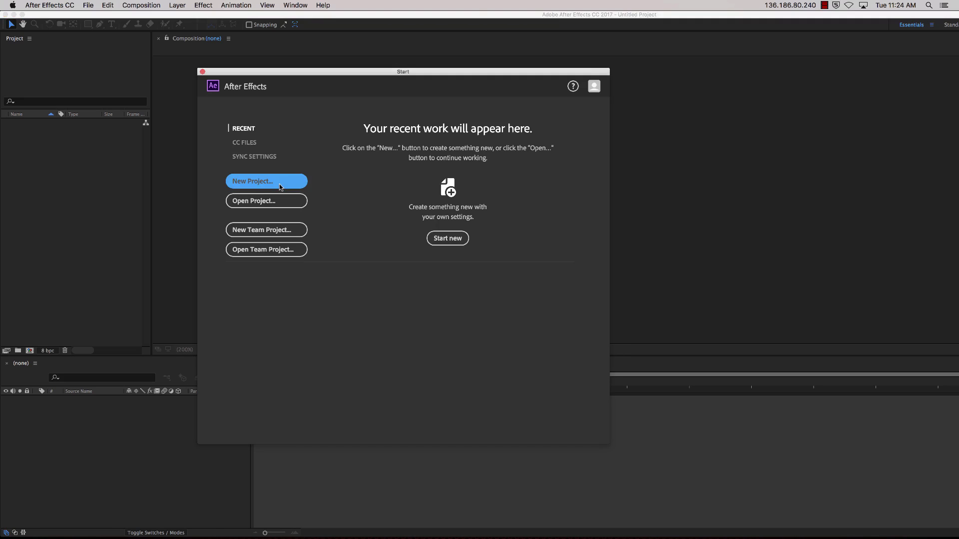
Start a new project and set Sequence Footage import to 24 frames per second in Preferences.
left_click(50, 5)
mouse_move(65, 31)
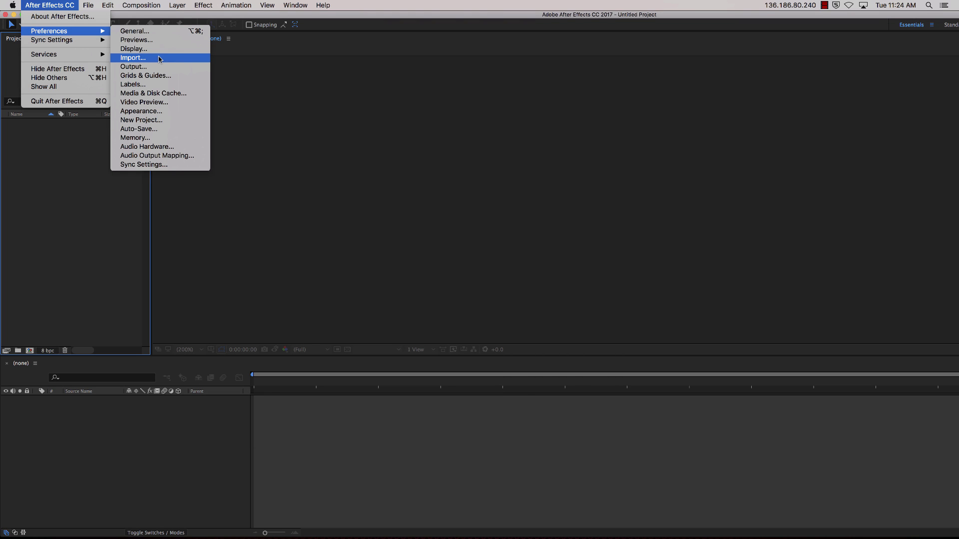
left_click(159, 59)
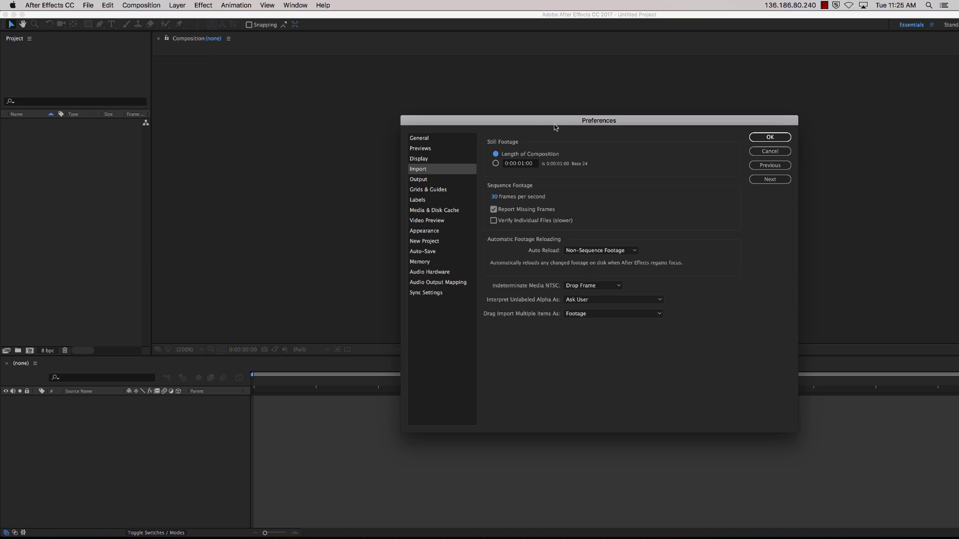
left_click_drag(554, 126, 451, 71)
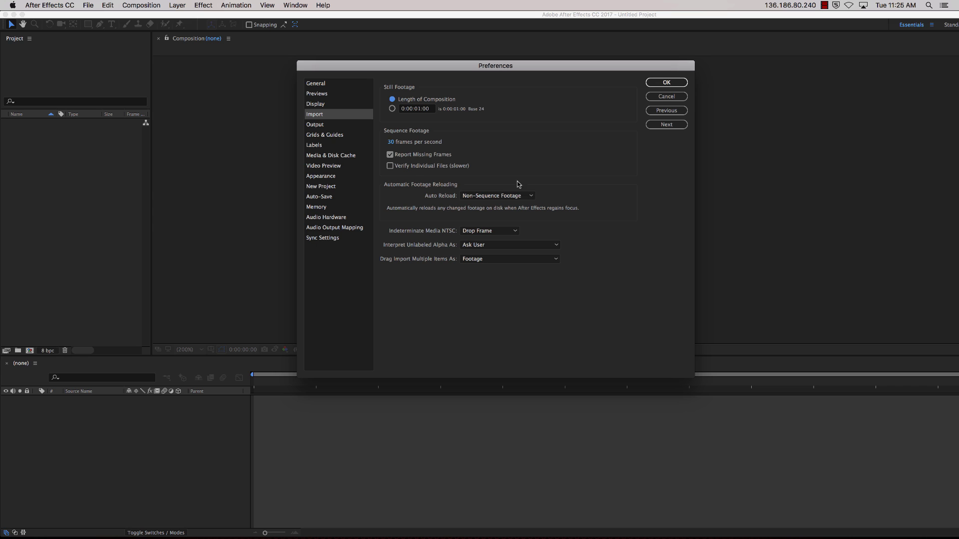
left_click(393, 140)
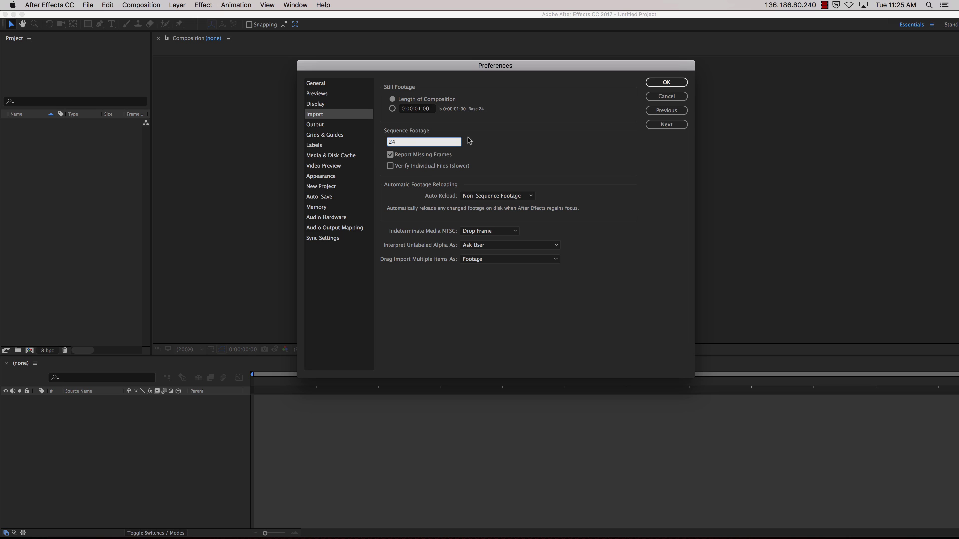
type("24")
left_click(667, 82)
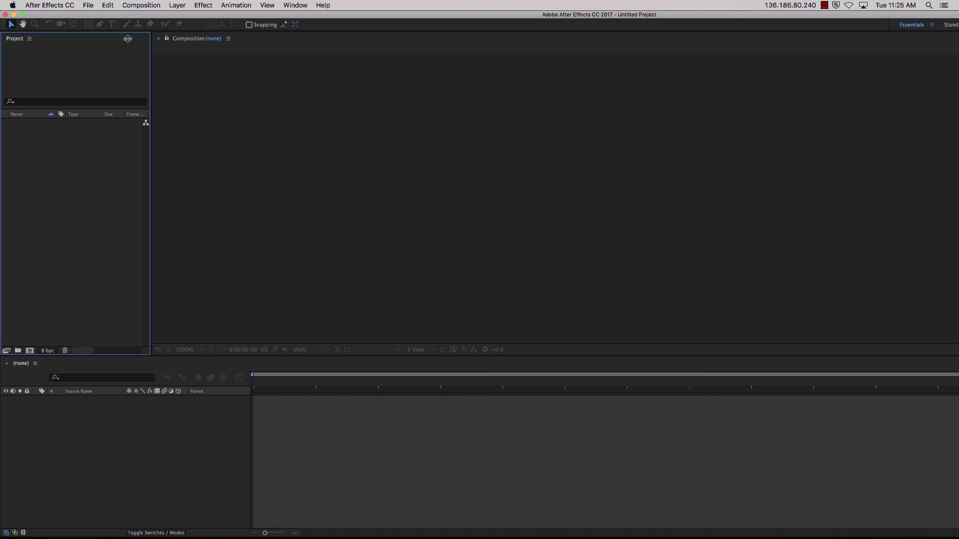
Import the masterLayer PNG sequence, starting from masterLayer_0001.png.
left_click(86, 6)
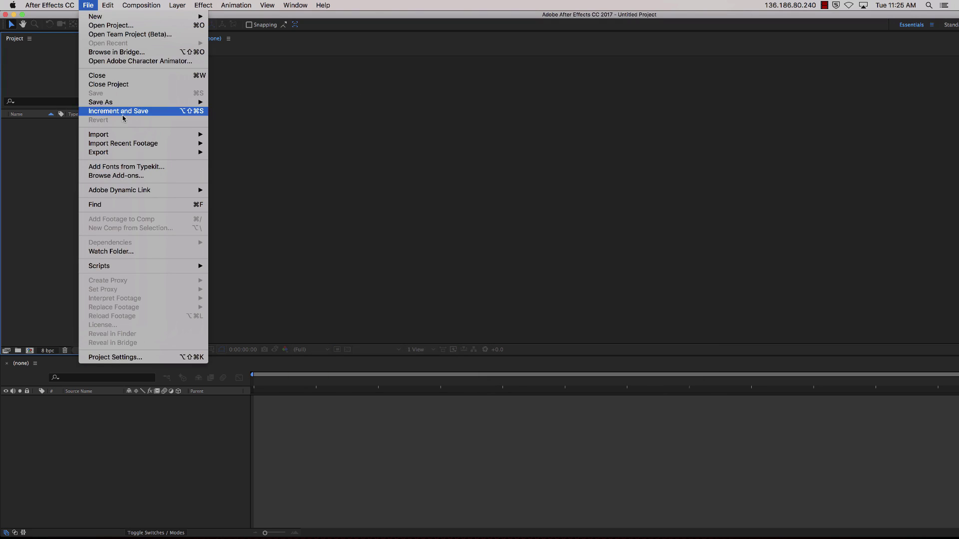
mouse_move(123, 135)
left_click(265, 134)
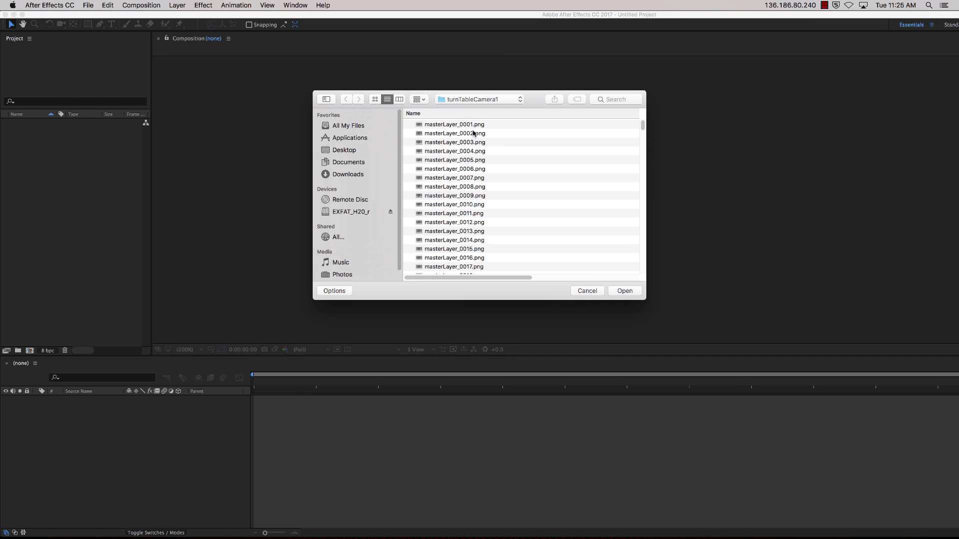
left_click(469, 125)
left_click(496, 102)
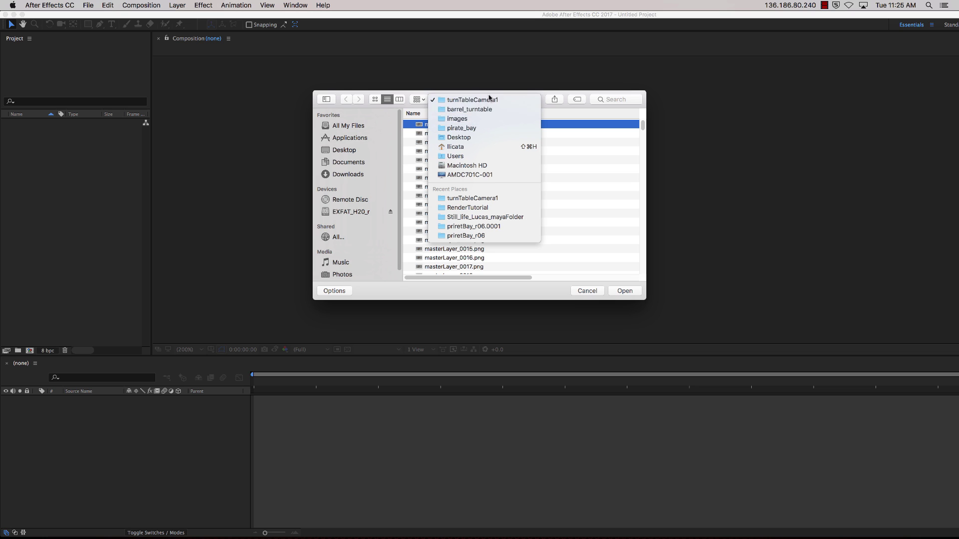
left_click(603, 126)
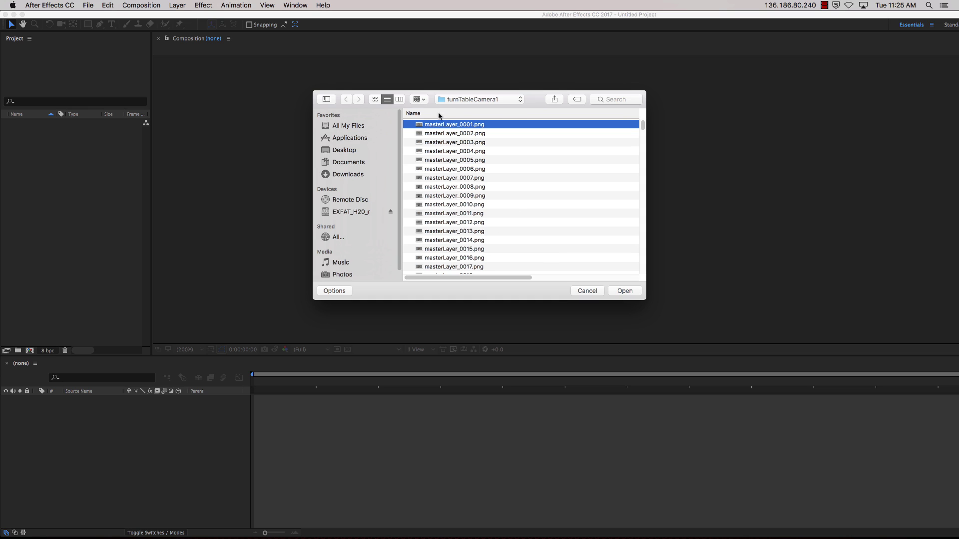
left_click(624, 291)
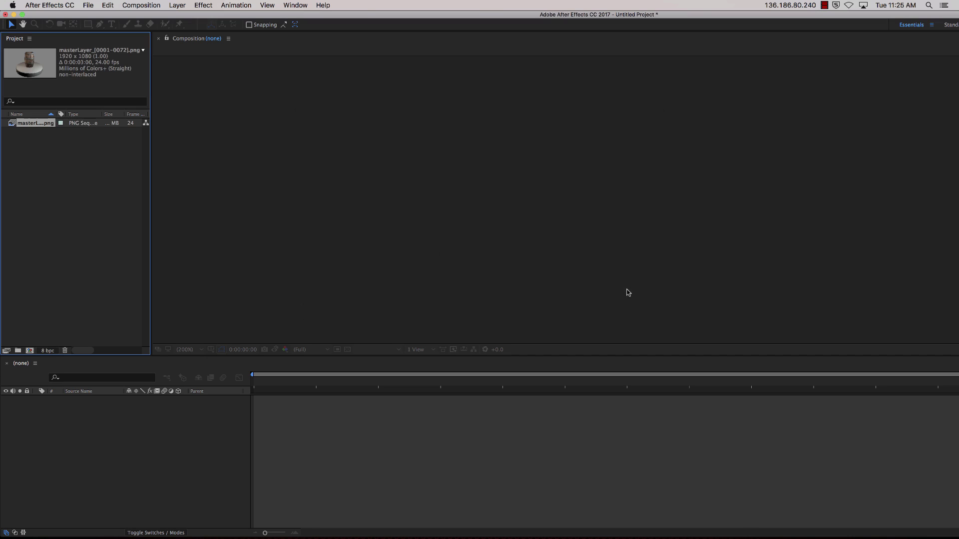
Preview the masterLayer barrel turntable footage in the footage viewer before importing more renders.
left_click(30, 169)
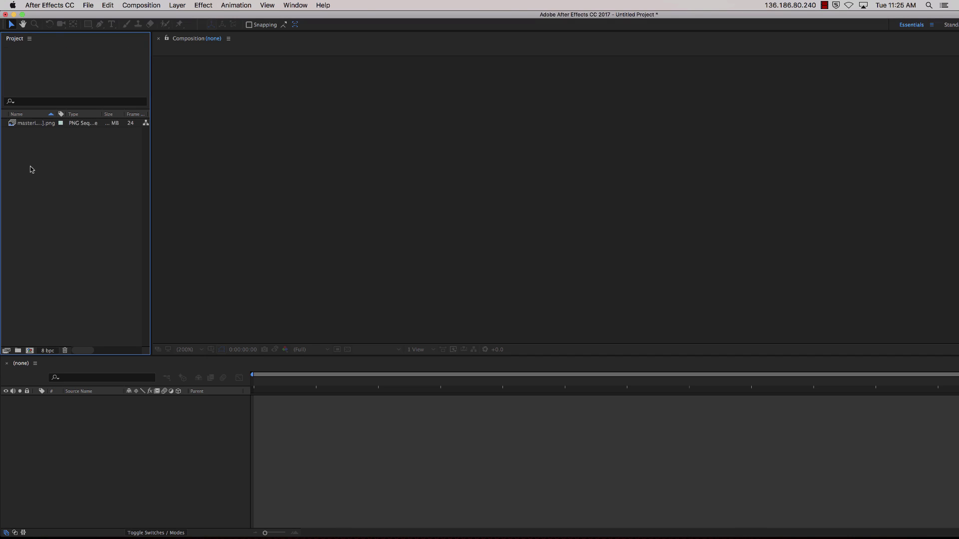
left_click(25, 124)
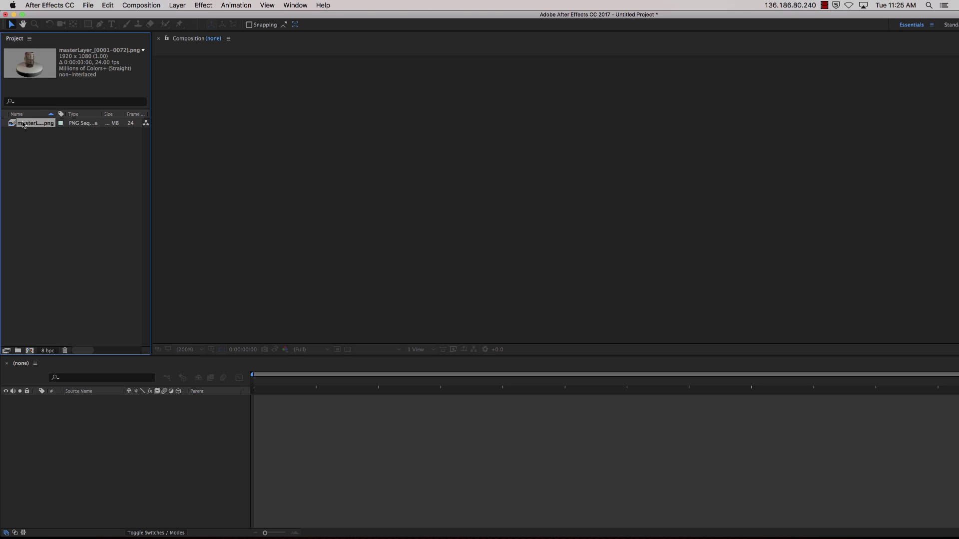
double_click(22, 124)
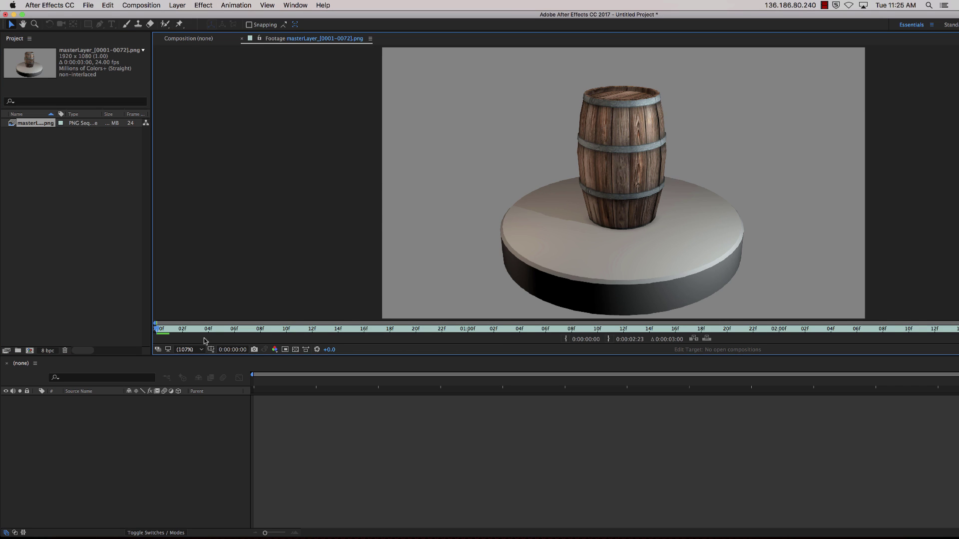
left_click_drag(159, 330, 753, 330)
key("space")
key("space")
double_click(90, 208)
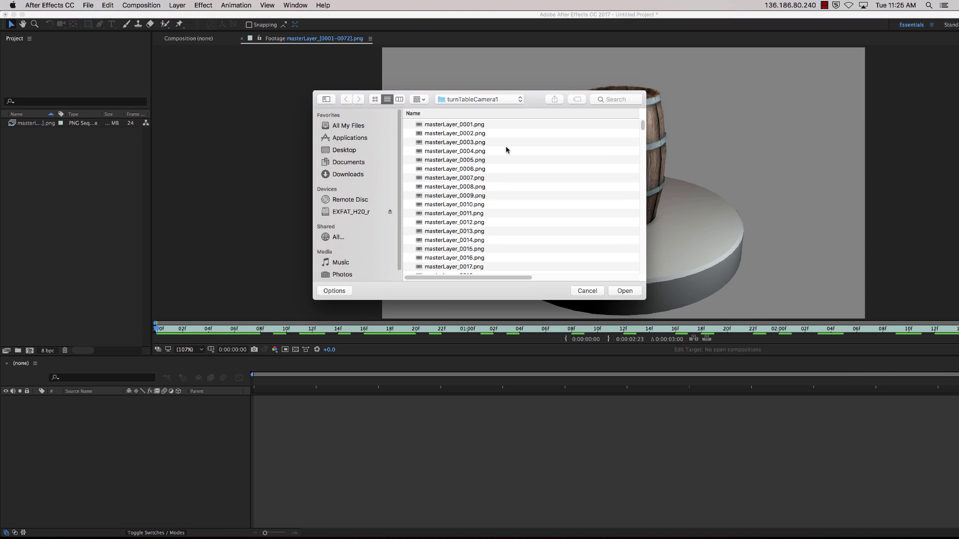
left_click(587, 290)
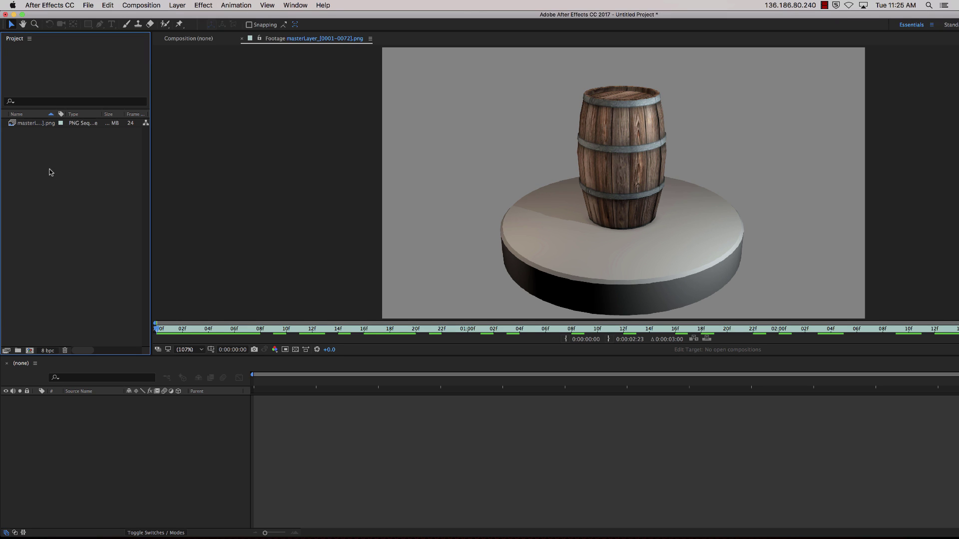
left_click(87, 5)
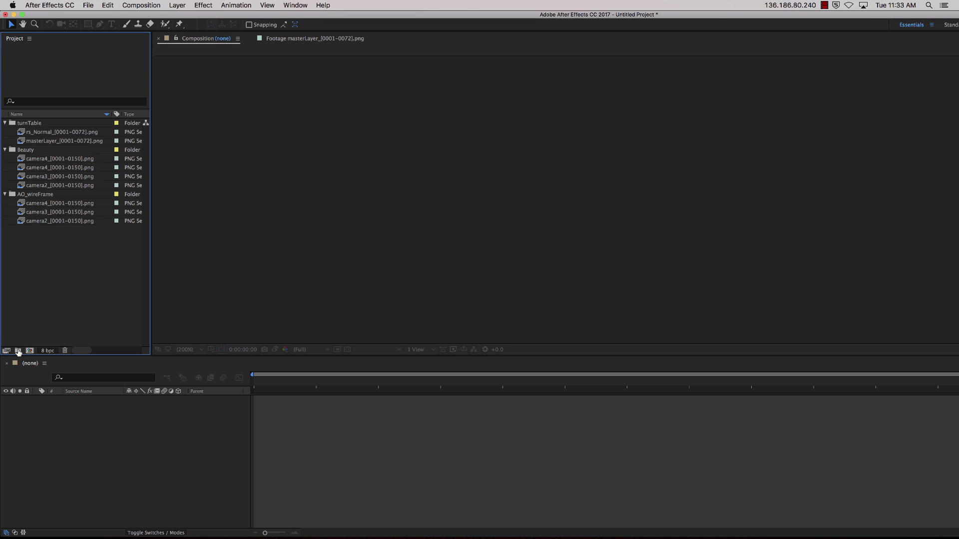
Create a test folder named Untitled 1 and delete it again.
left_click(18, 351)
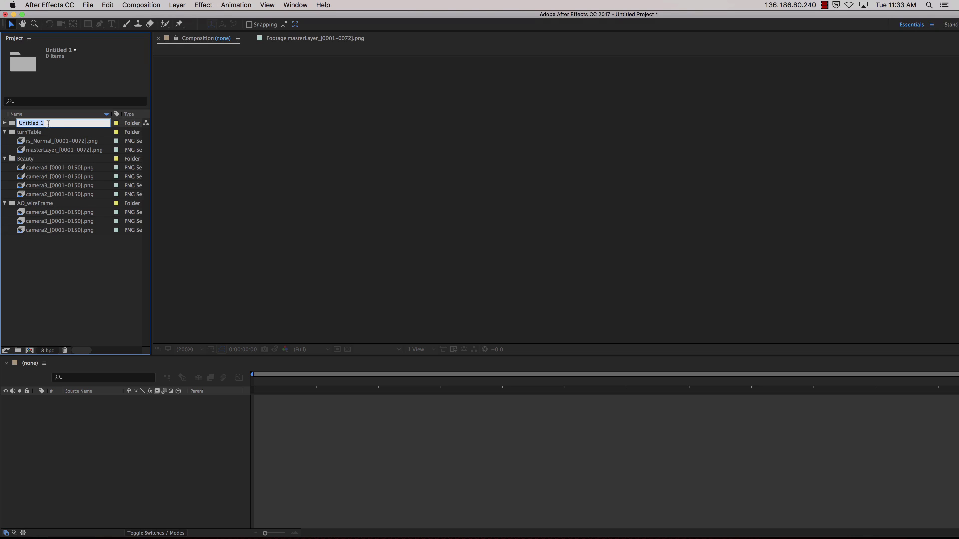
left_click(11, 126)
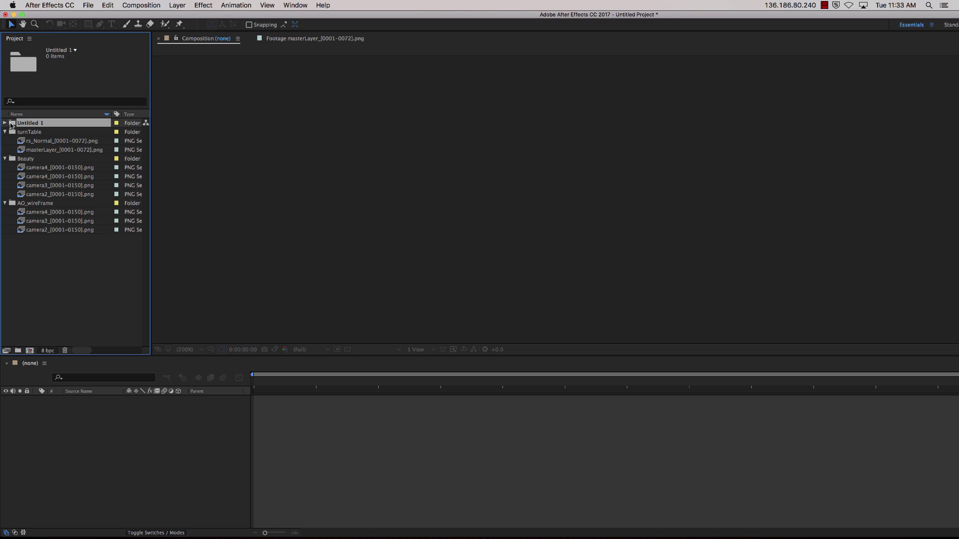
left_click(65, 351)
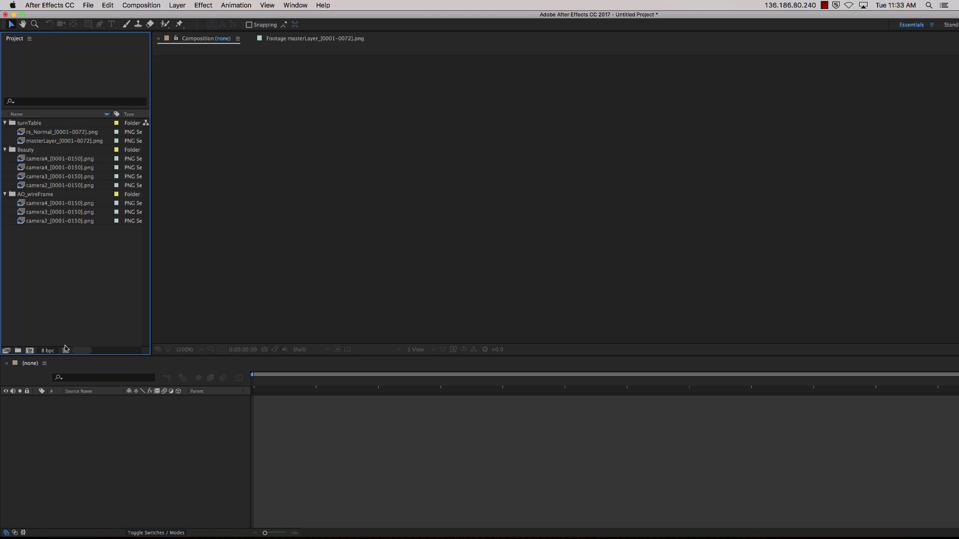
Inspect the rs_Normal, masterLayer and Beauty camera sequences, comparing the two camera4 copies.
left_click(35, 130)
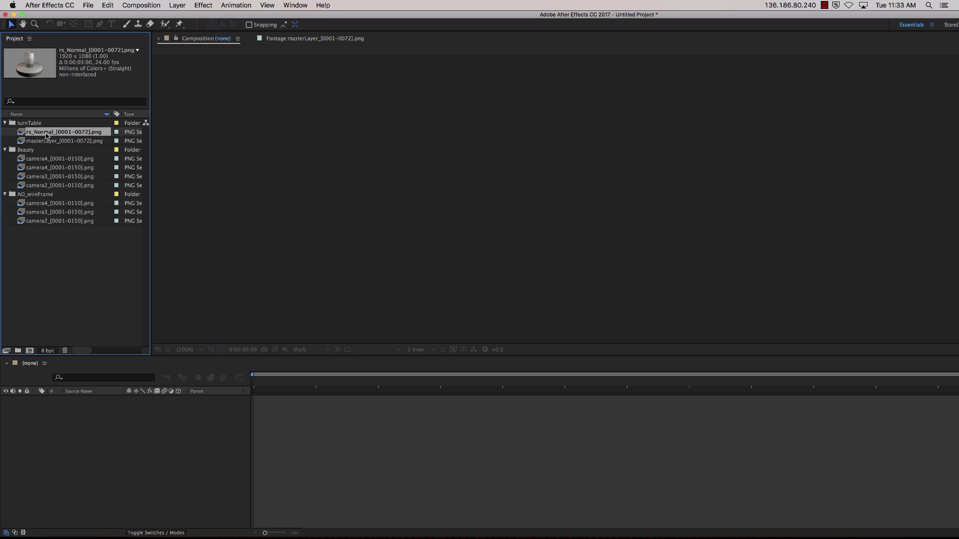
left_click(49, 141)
left_click(68, 133)
left_click(22, 150)
left_click(52, 161)
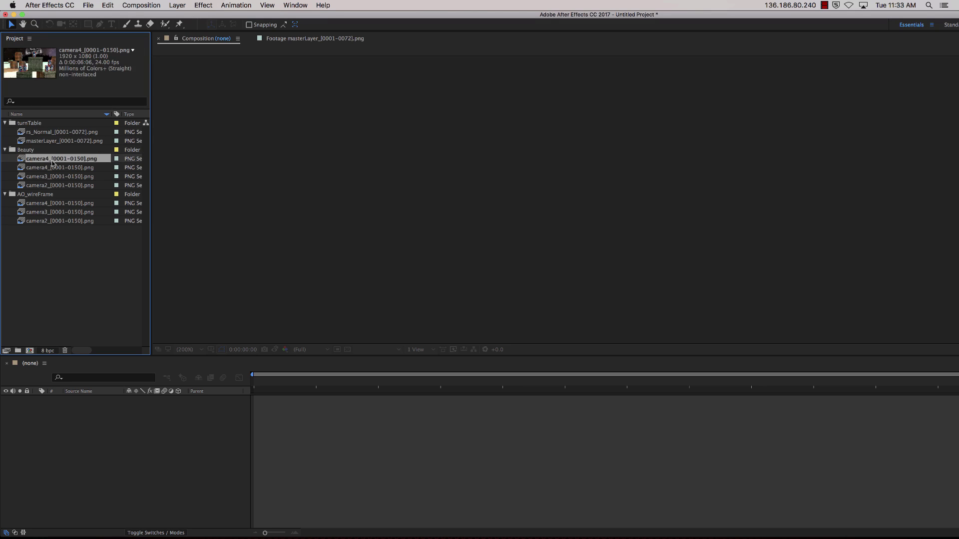
left_click(31, 152)
left_click(54, 160)
left_click(57, 169)
left_click(53, 177)
left_click(55, 187)
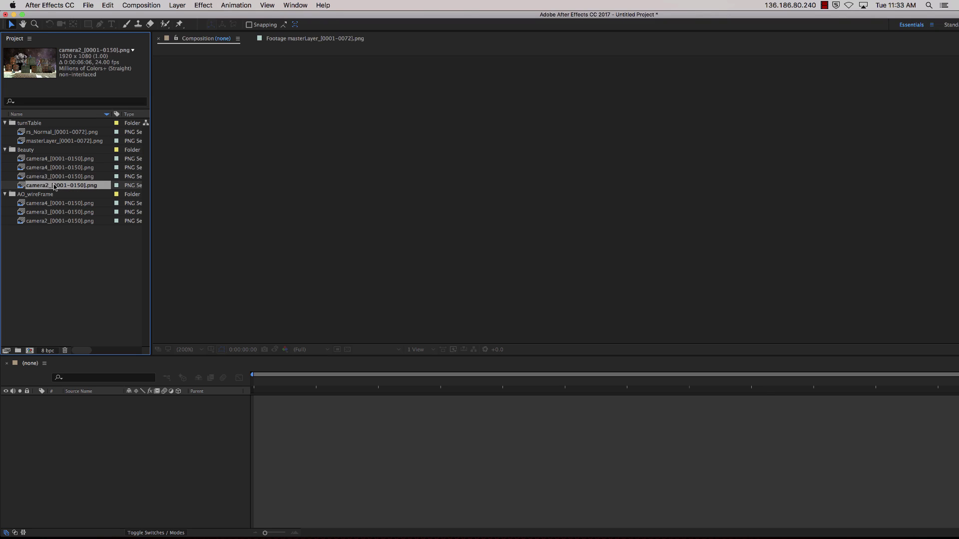
left_click(57, 179)
left_click(57, 169)
left_click(76, 187)
Delete the duplicate camera4 from Beauty, then check the remaining Beauty and AO_wireFrame sequences.
left_click(65, 160)
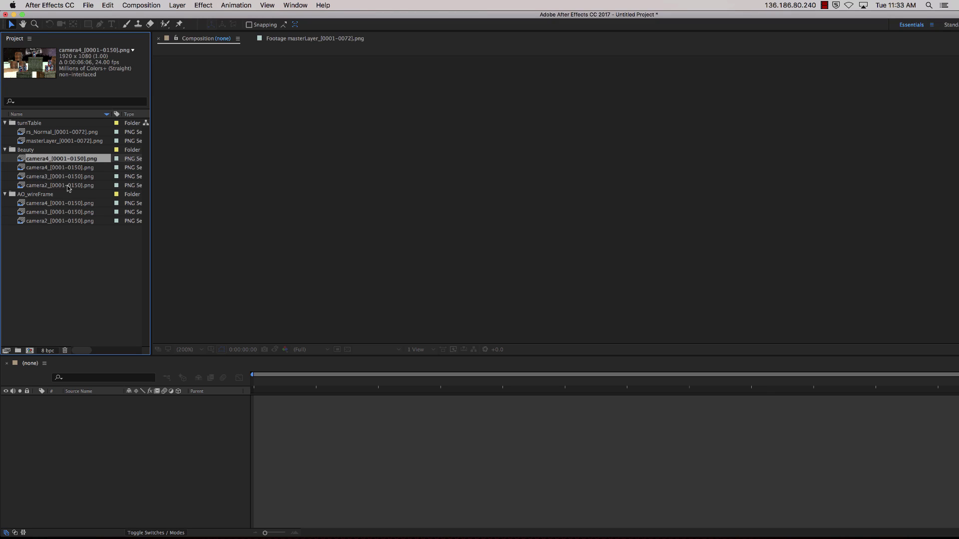
left_click(65, 351)
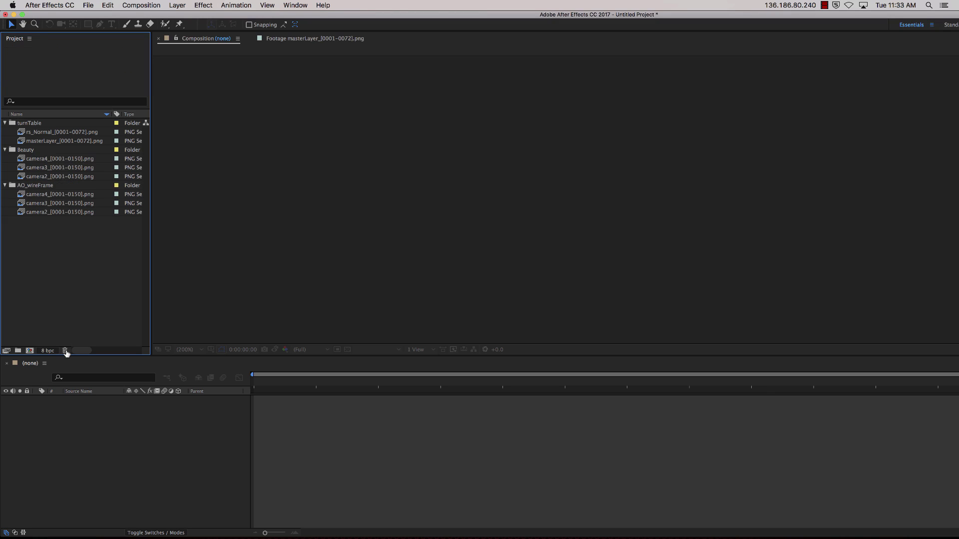
left_click(65, 177)
left_click(60, 168)
left_click(64, 160)
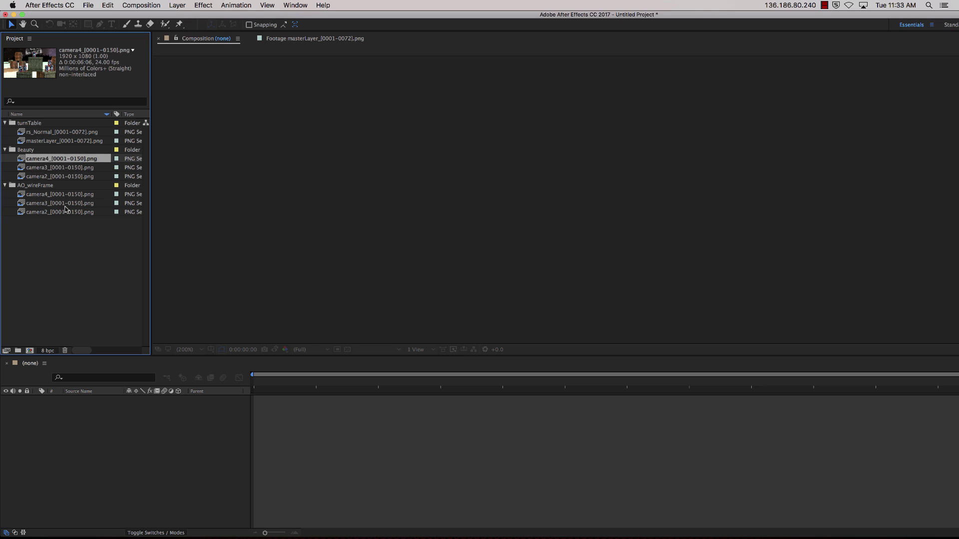
left_click(62, 214)
left_click(65, 205)
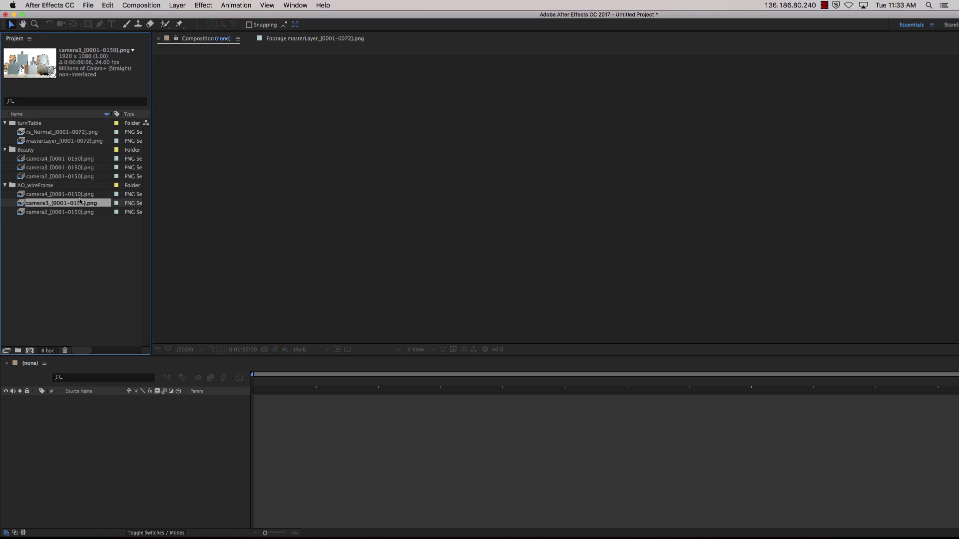
left_click(73, 196)
left_click(72, 203)
left_click(69, 213)
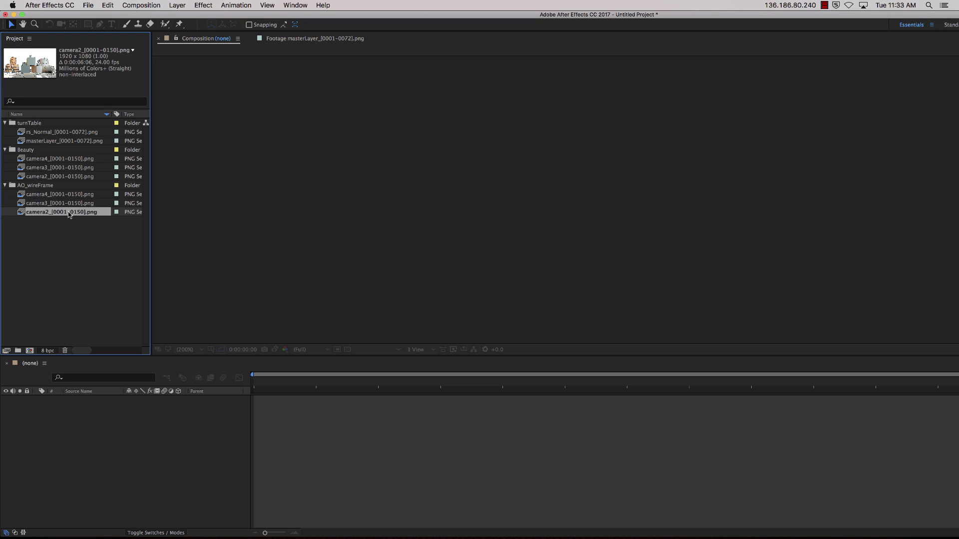
left_click(56, 252)
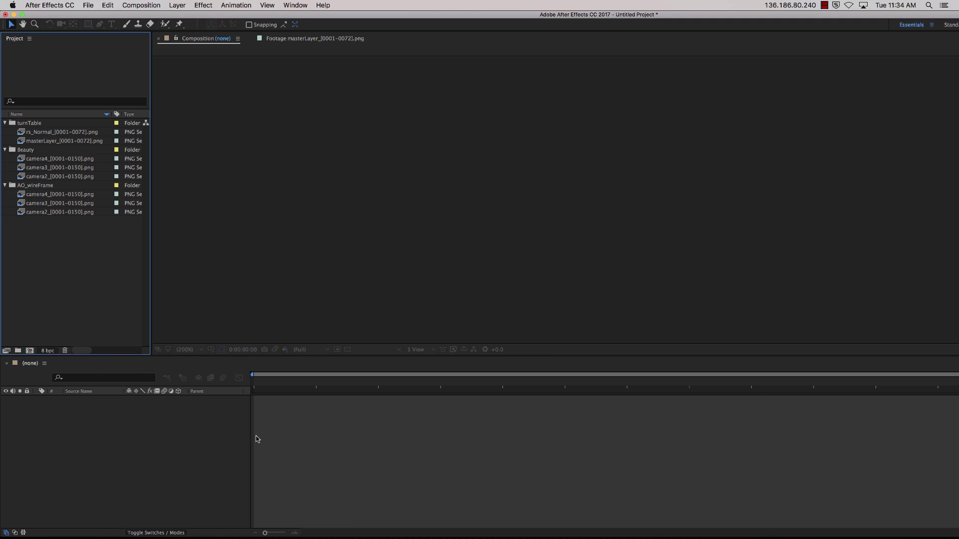
Create a new 1920x1080 composition at 24 fps with a duration of 0:01:00:00.
left_click(141, 4)
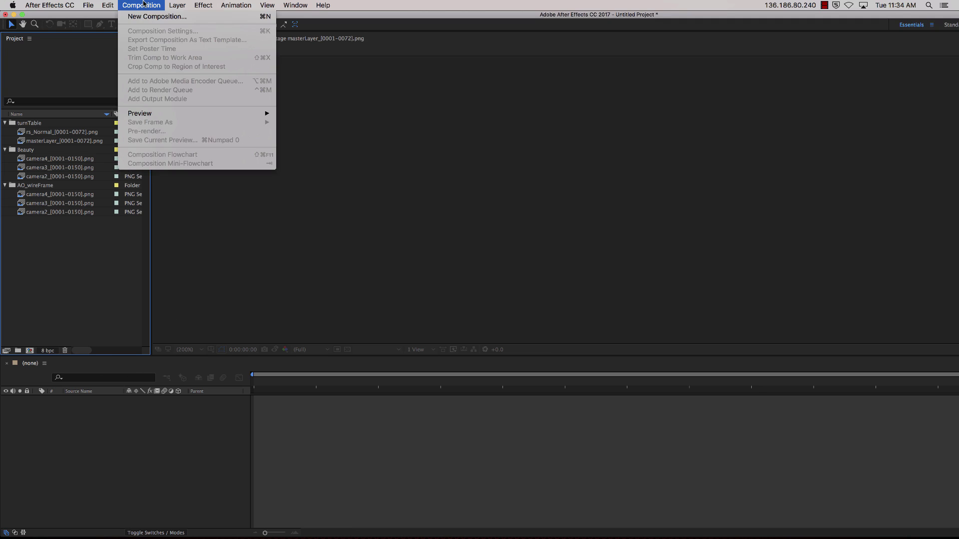
left_click(144, 19)
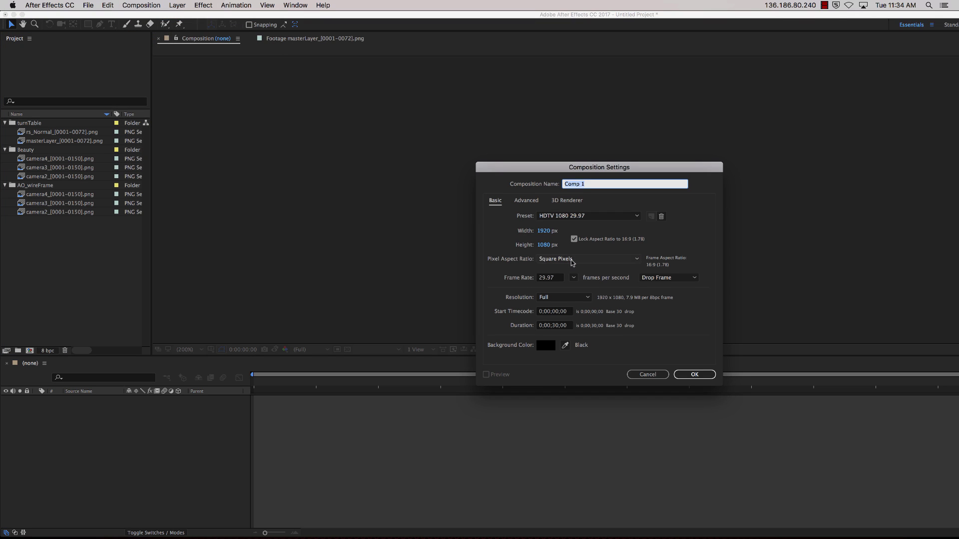
left_click(559, 277)
left_click(573, 278)
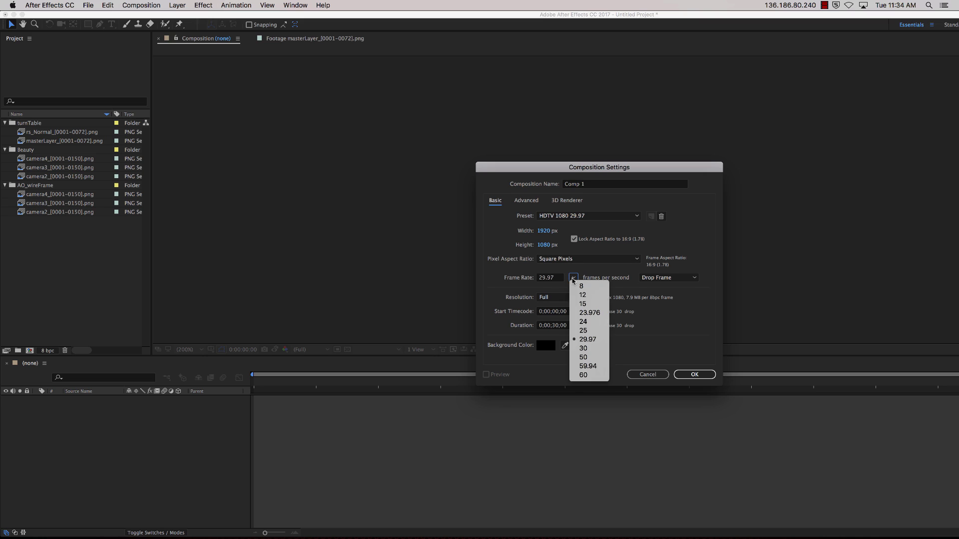
left_click(593, 324)
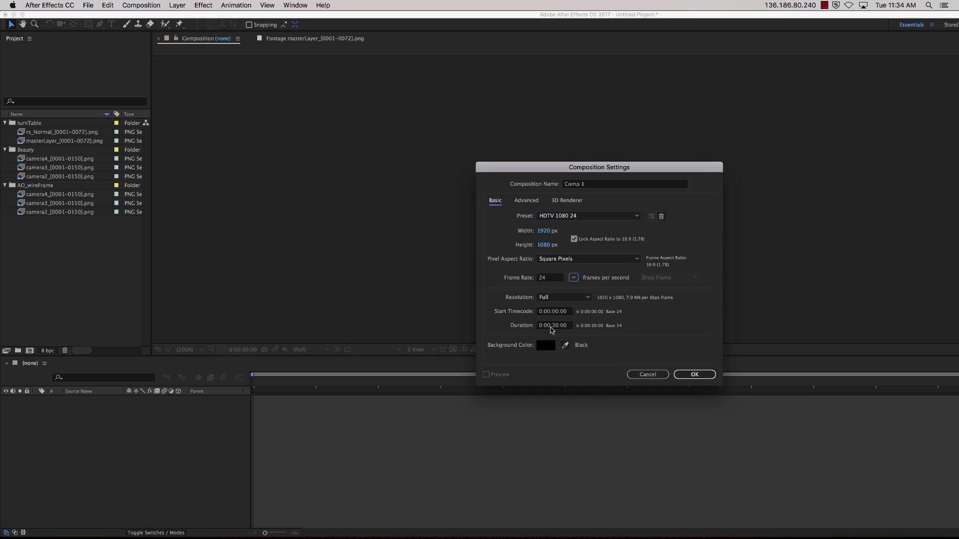
left_click(550, 327)
key("BackSpace")
key("BackSpace")
key("BackSpace")
left_click(694, 377)
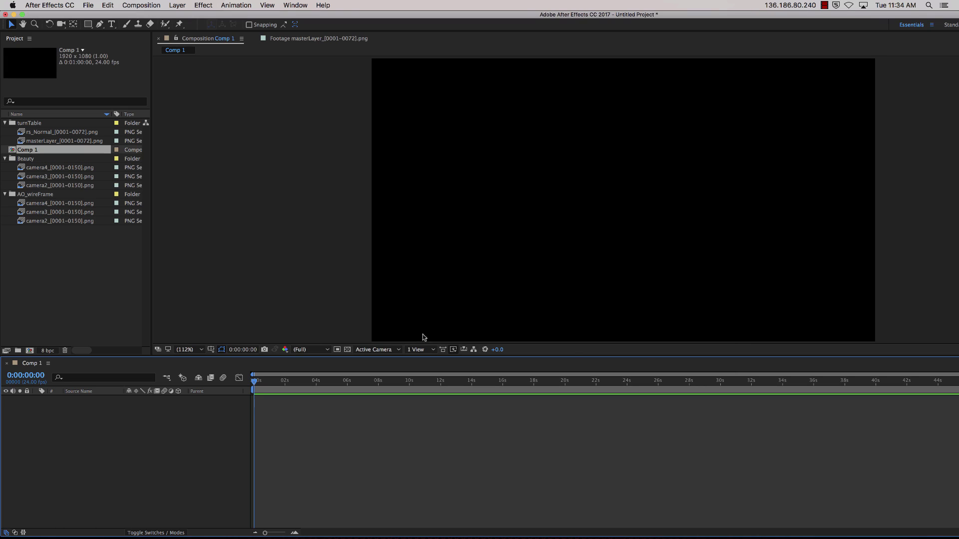
Rename the new composition from Comp 1 to MainComp.
left_click(29, 152)
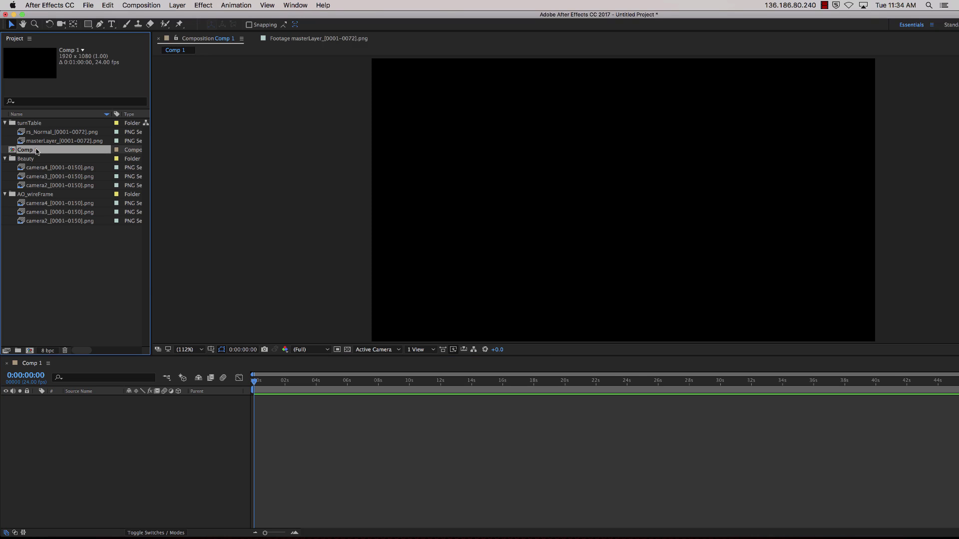
right_click(37, 150)
left_click(65, 270)
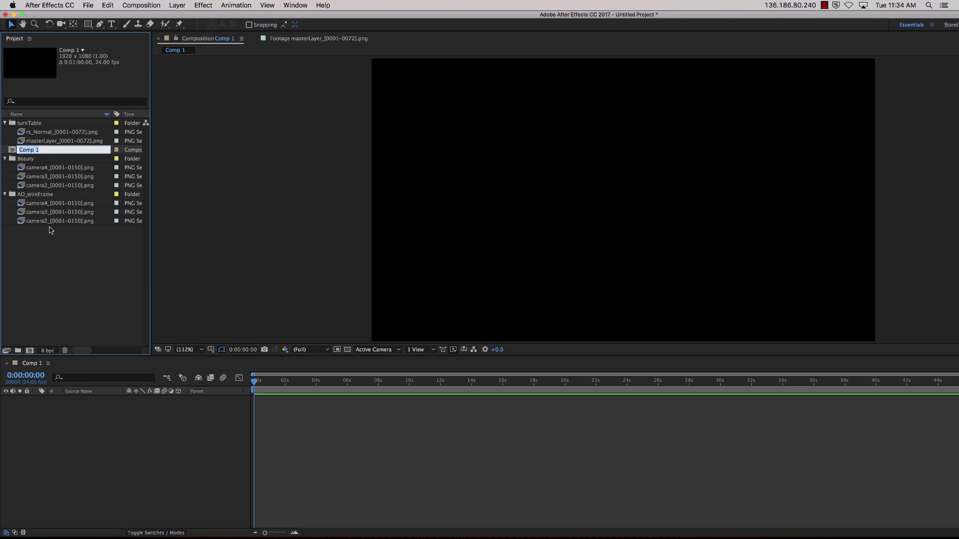
left_click(20, 150)
type("Main")
key("Return")
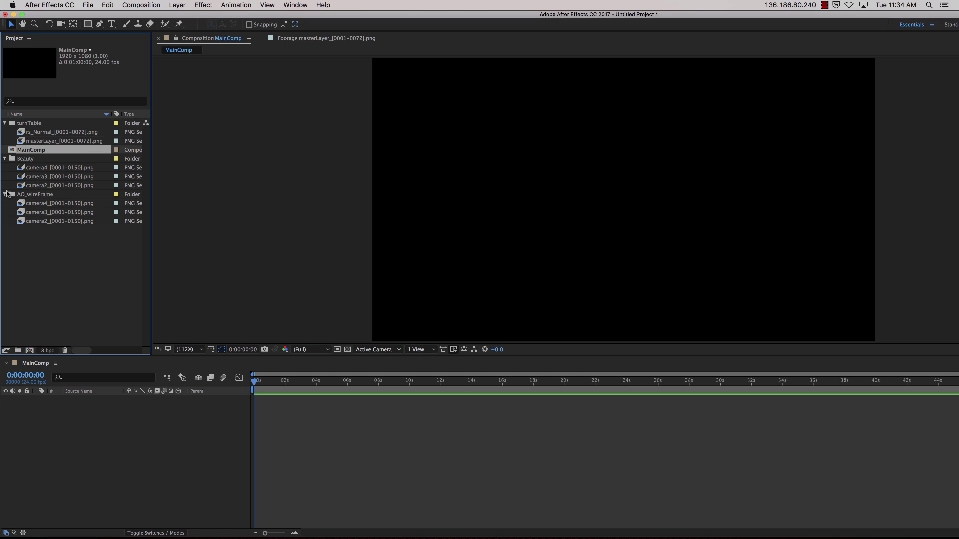
Add the Beauty camera2, camera3 and camera4 renders to MainComp as layers.
left_click(24, 168)
left_click_drag(15, 171, 188, 436)
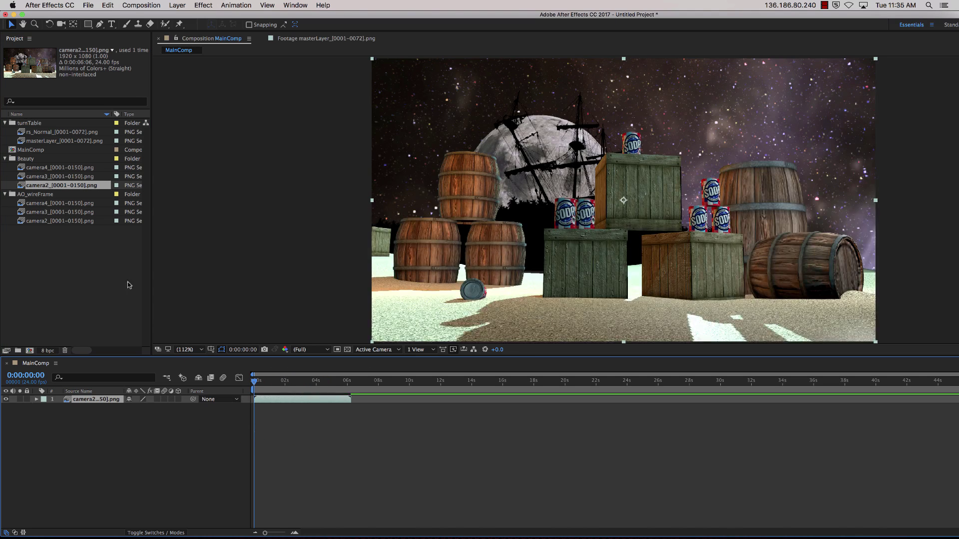
left_click_drag(61, 177, 163, 513)
left_click_drag(70, 169, 131, 493)
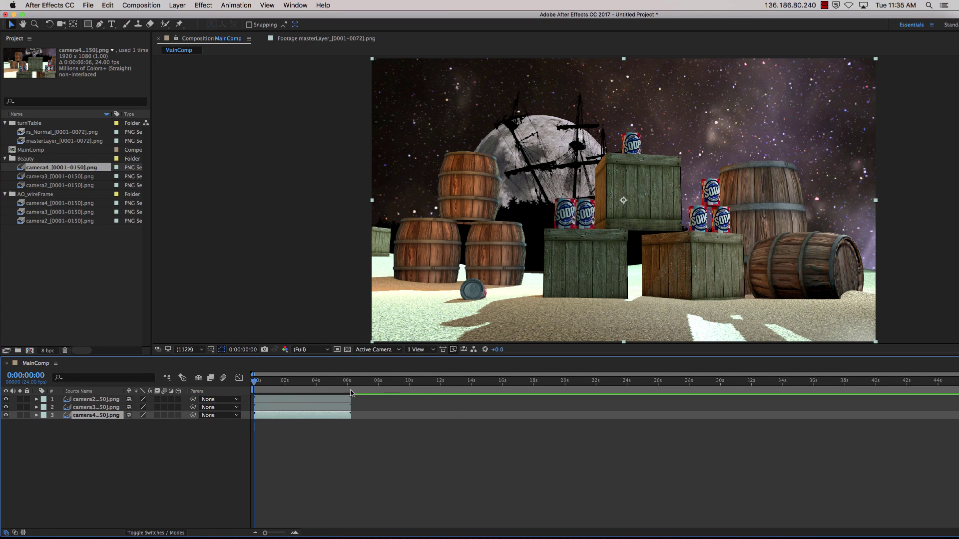
Start the camera3 shot at about 06s and preview the composition.
left_click_drag(274, 407, 509, 425)
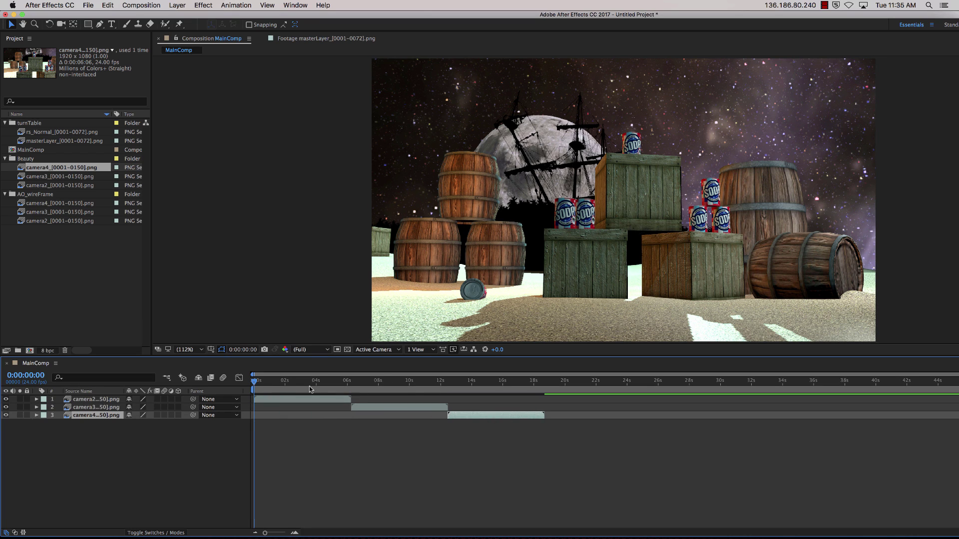
left_click_drag(255, 382, 518, 383)
key("space")
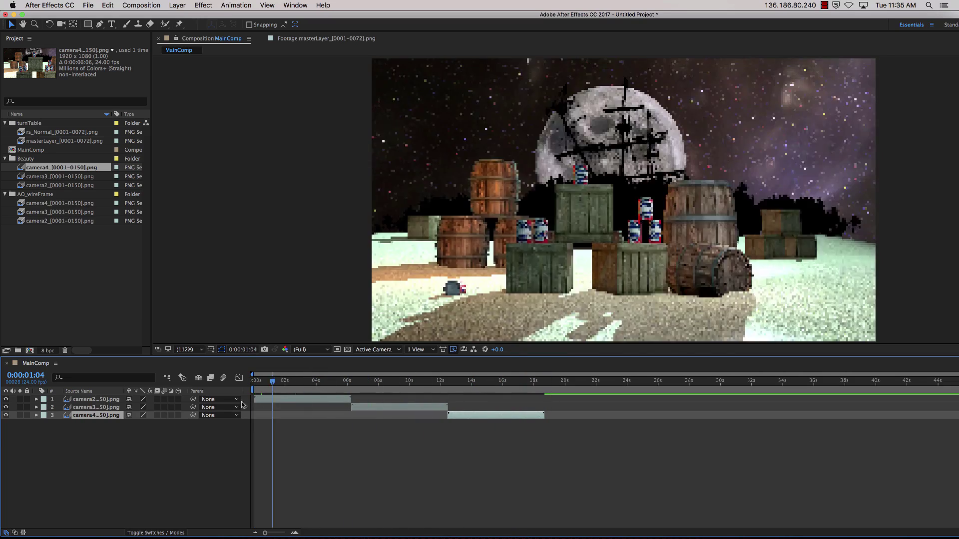
key("space")
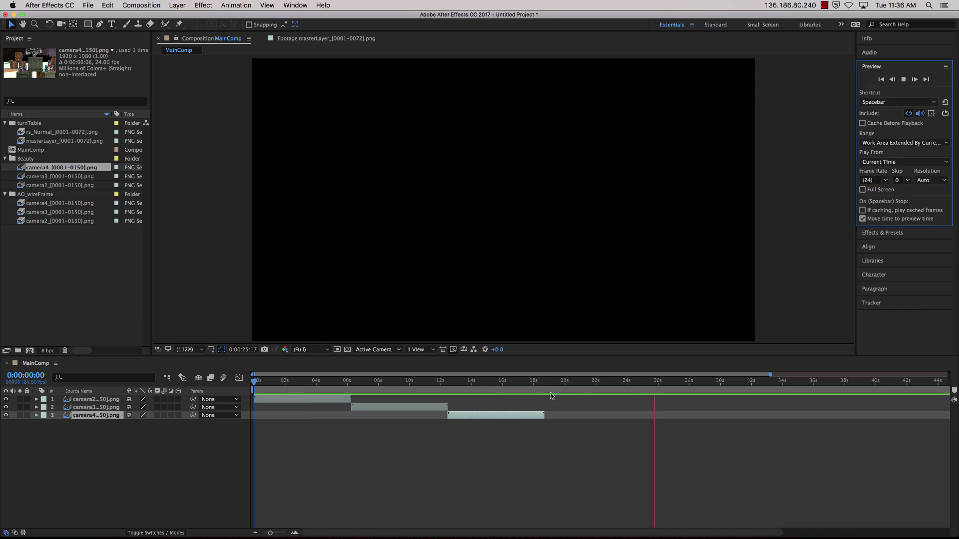
mouse_move(551, 396)
left_mouse_down()
mouse_move(600, 387)
mouse_move(530, 389)
mouse_move(546, 392)
left_mouse_up()
key("space")
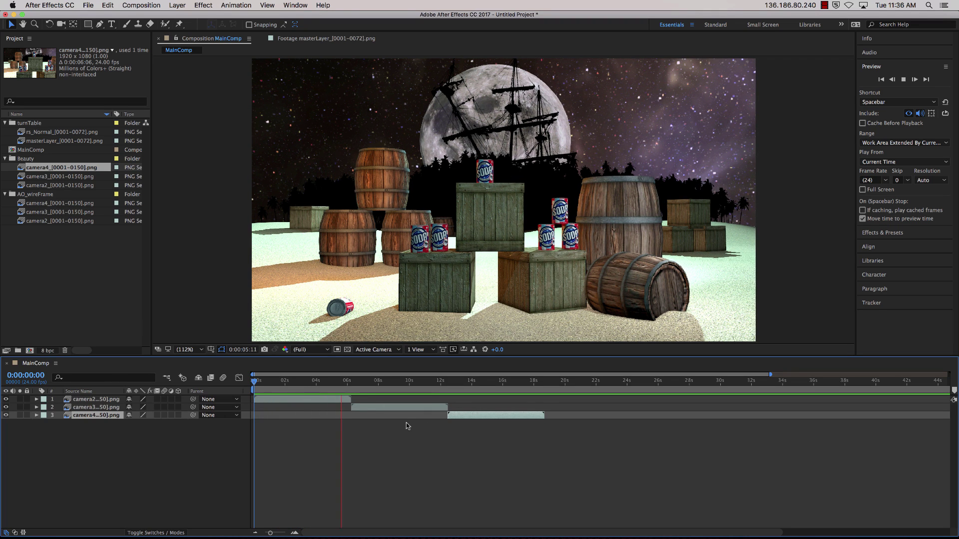
Shift the camera3 shot earlier and preview the shot change around 3s.
left_click_drag(279, 383, 302, 392)
left_click(349, 401)
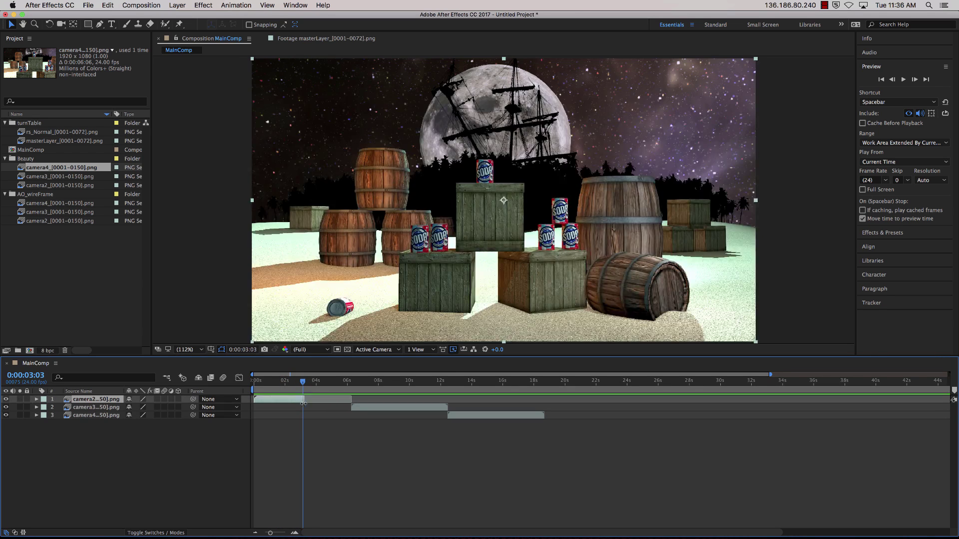
mouse_move(302, 383)
left_mouse_down()
mouse_move(379, 383)
mouse_move(306, 391)
left_mouse_up()
left_click_drag(362, 405, 323, 414)
key("space")
left_click_drag(339, 393, 534, 405)
Order the shots camera4 first, camera3 next, camera2 last, then try adding the masterLayer turntable.
left_click_drag(469, 415, 284, 425)
left_click_drag(340, 409, 385, 409)
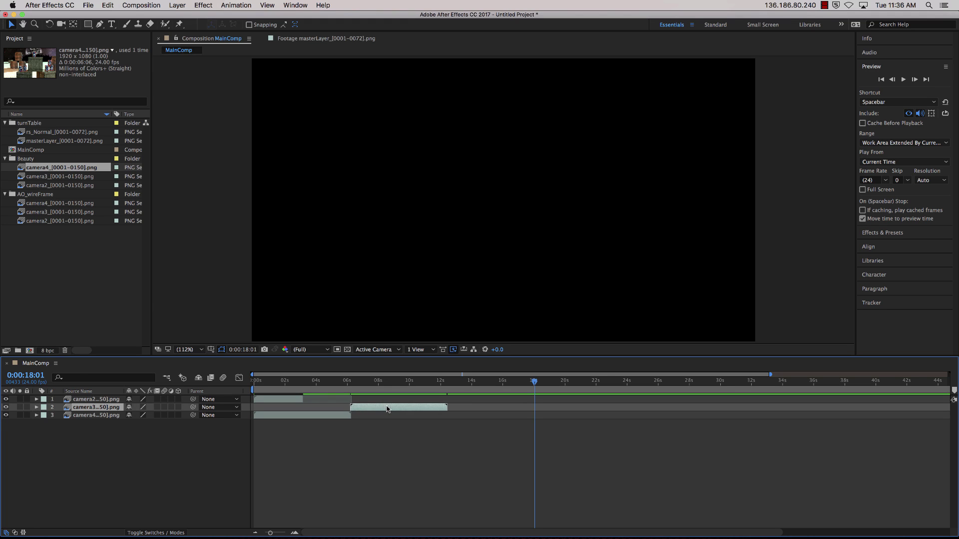
left_click_drag(284, 402, 498, 399)
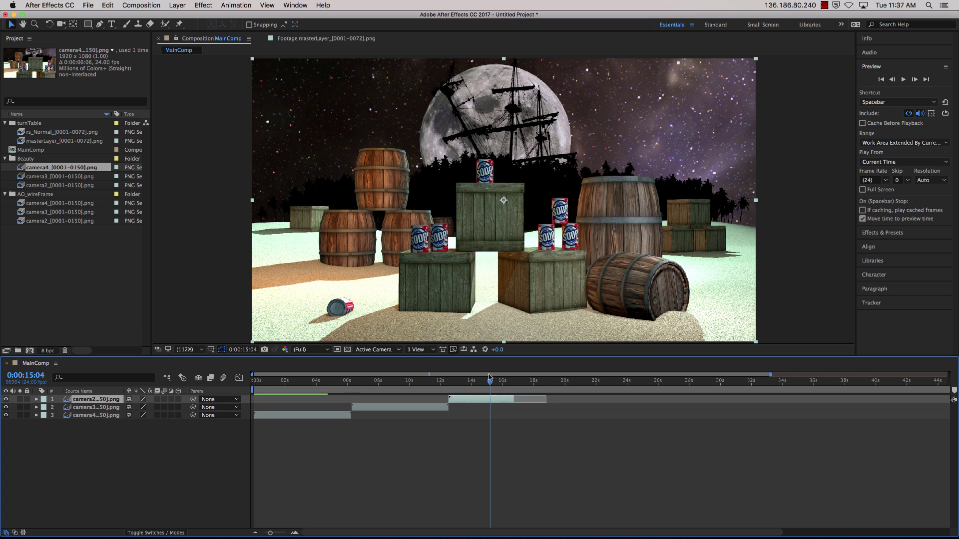
left_click_drag(490, 383, 432, 396)
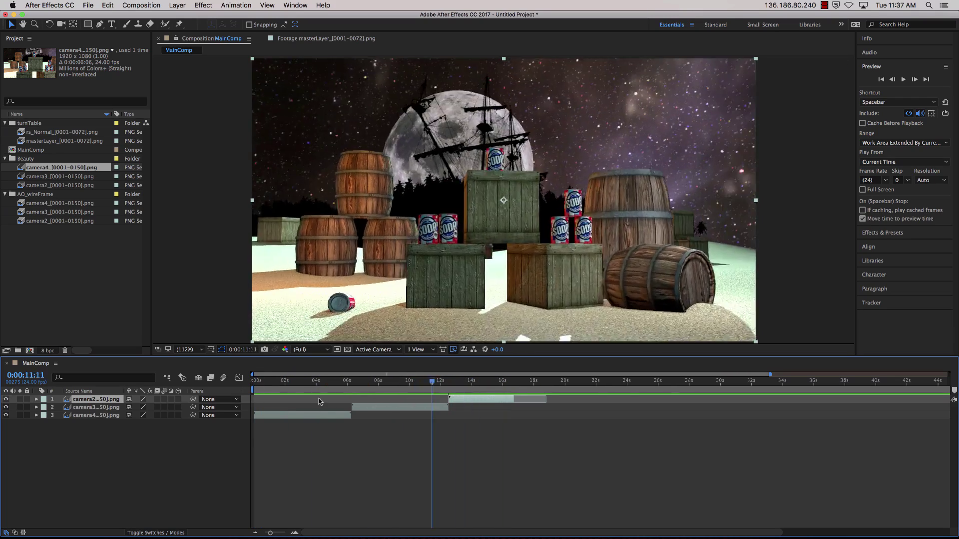
key("Home")
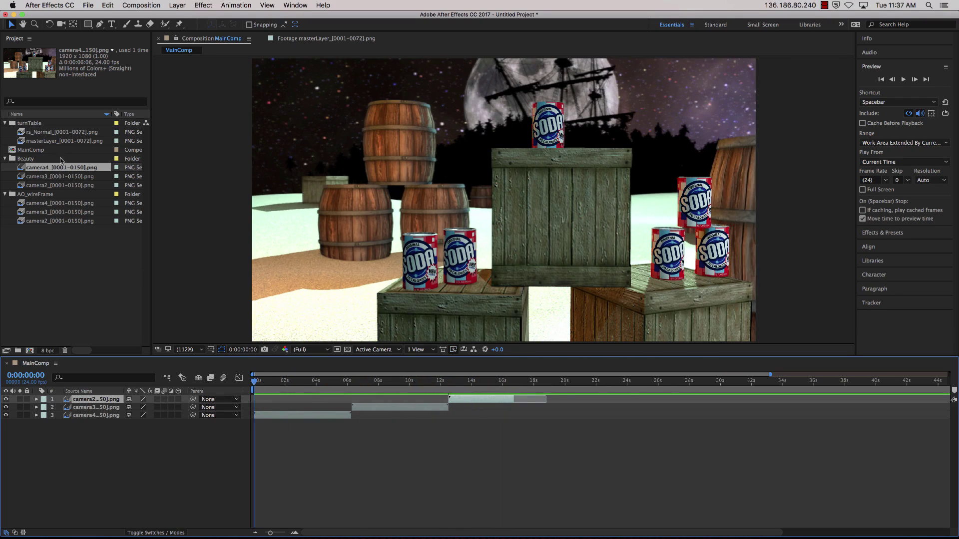
left_click(55, 142)
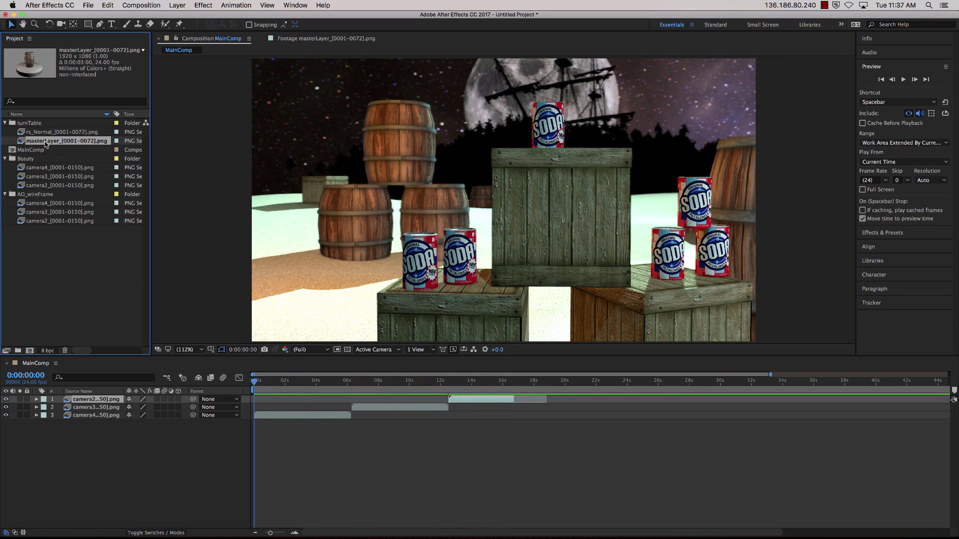
left_click_drag(45, 144, 68, 218)
Duplicate the three camera layers and place the copies right after the originals.
left_click(27, 375)
type("12")
key("Return")
left_click_drag(283, 391, 508, 392)
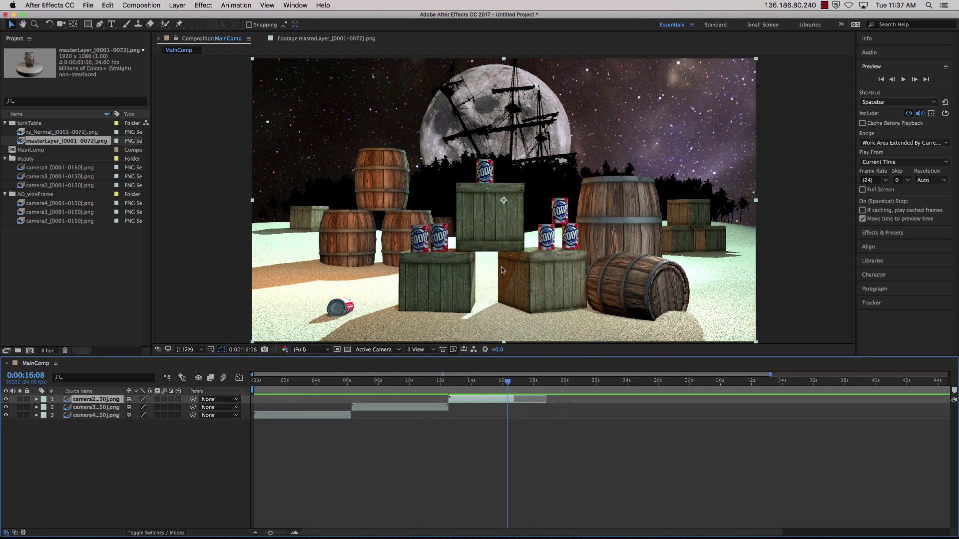
left_click_drag(508, 385, 248, 388)
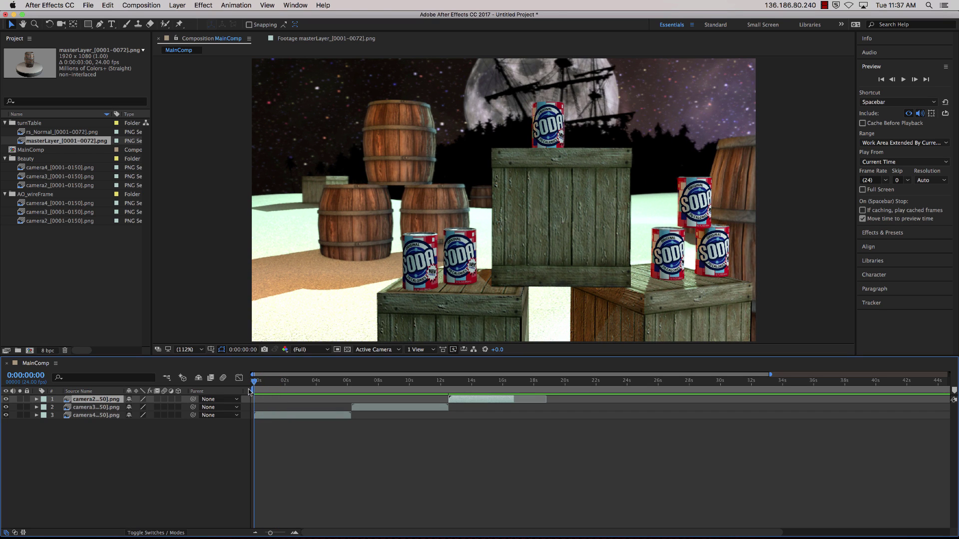
left_click(89, 414, "shift")
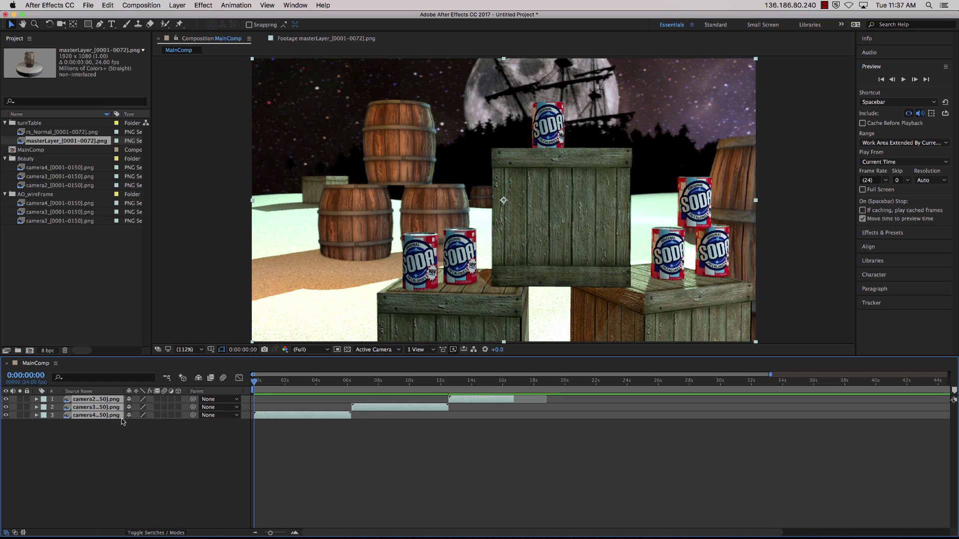
key("super+d")
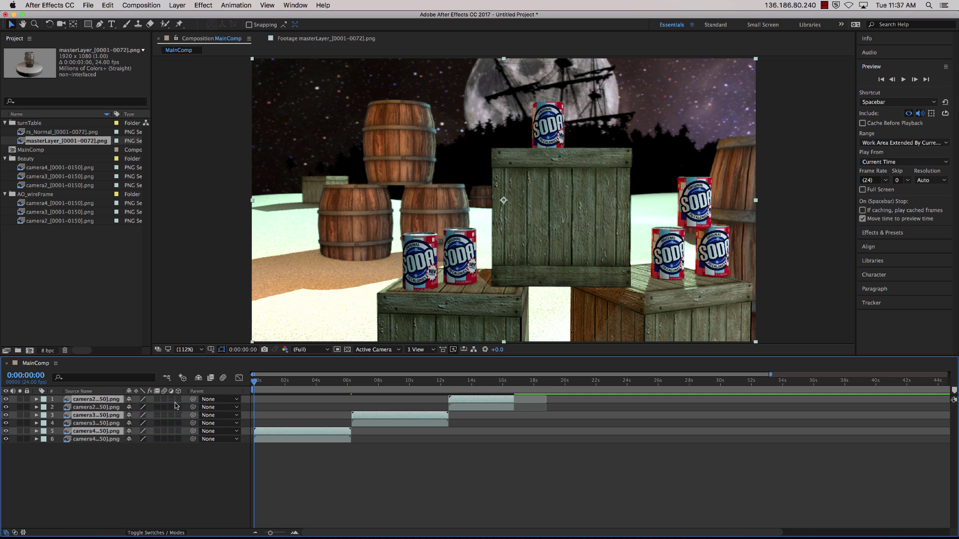
left_click_drag(282, 433, 532, 446)
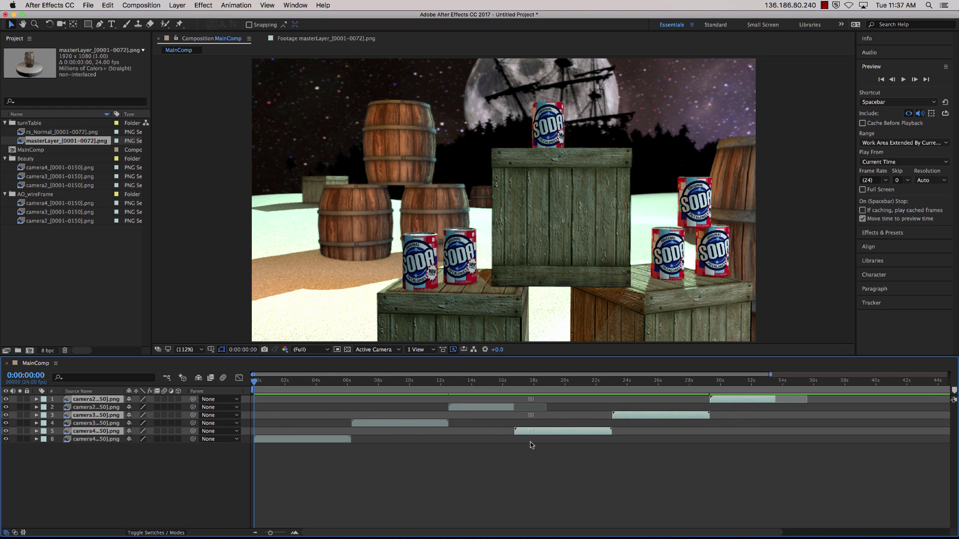
left_click_drag(514, 382, 514, 385)
Select the AO_wireFrame camera2 and camera4 renders and the original and repeated camera4 layers.
left_click(16, 248)
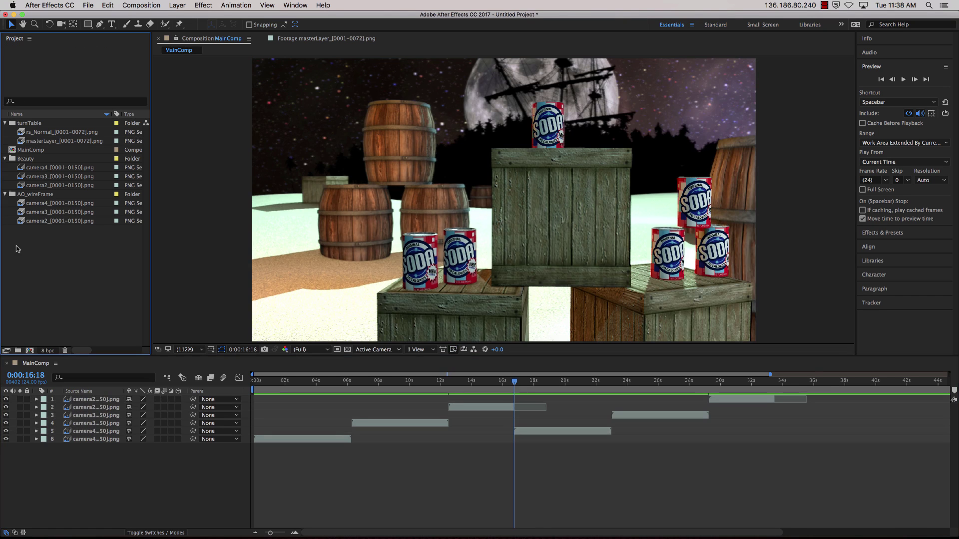
left_click(61, 222)
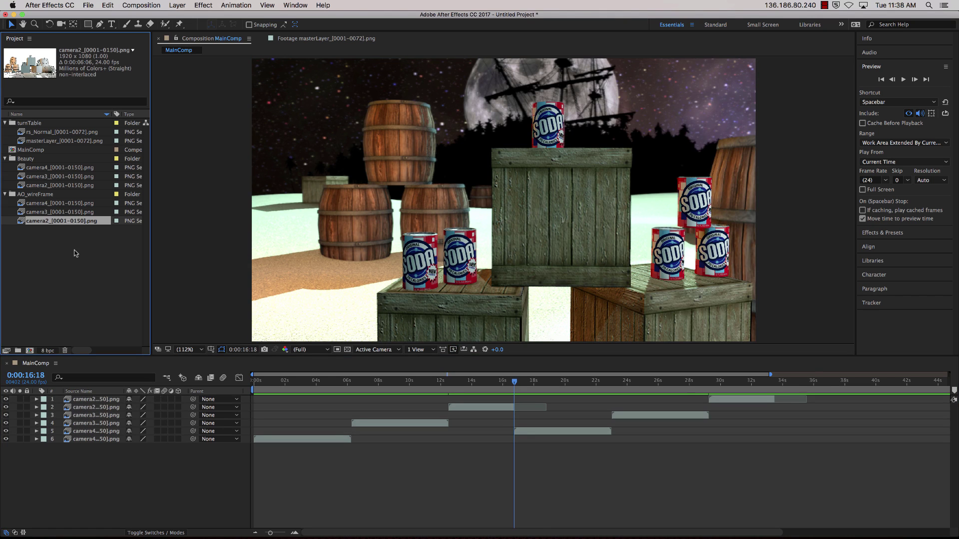
left_click(92, 441)
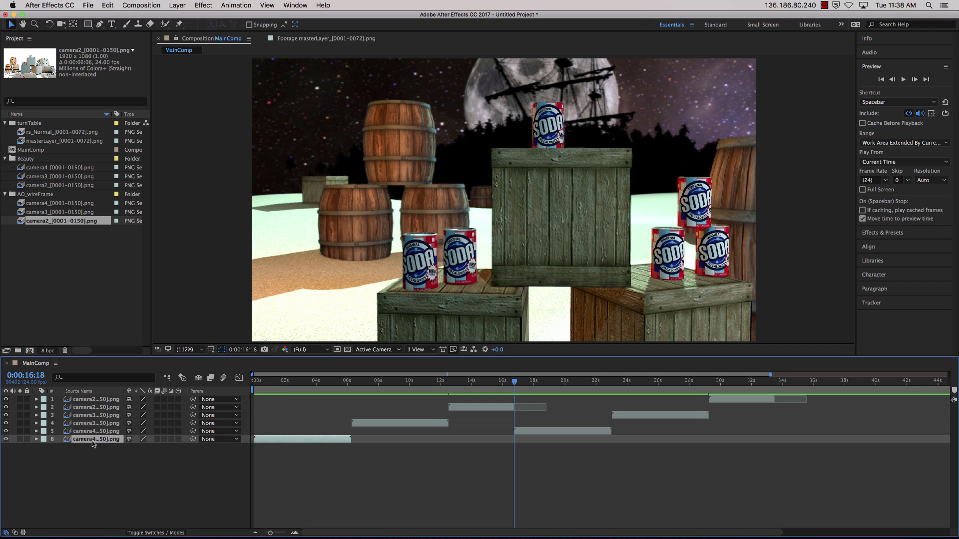
left_click(550, 432)
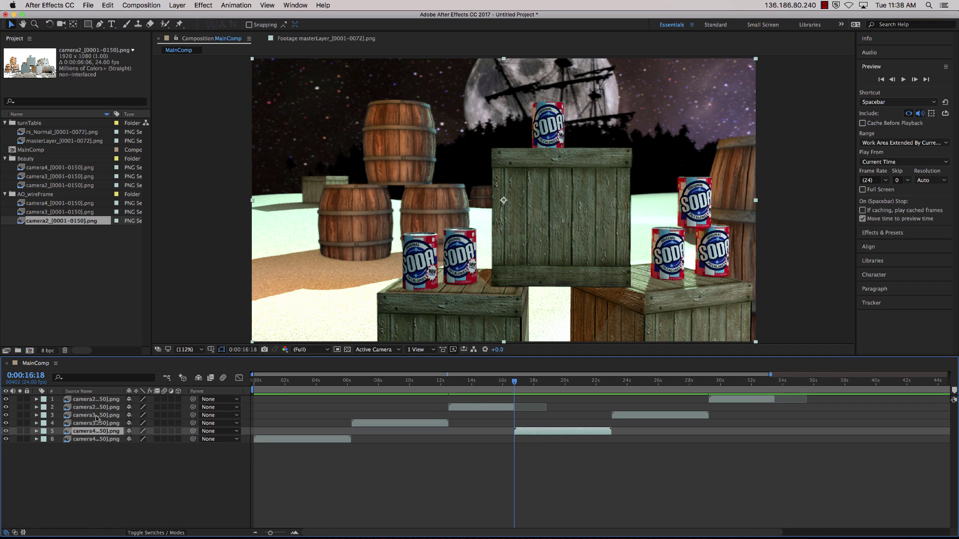
left_click(38, 204)
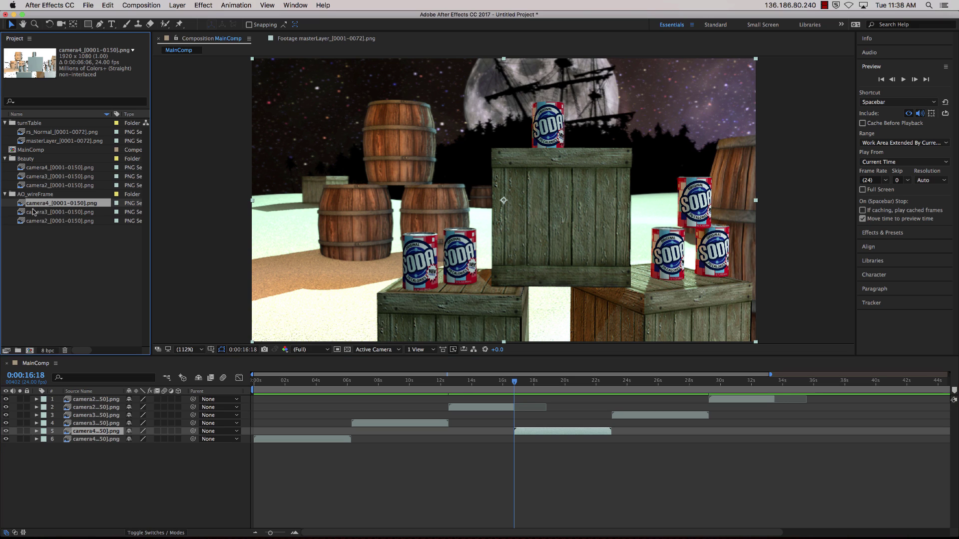
Place wireframe camera4 and camera3 above their matching repeated Beauty shots.
left_click_drag(35, 209, 525, 428)
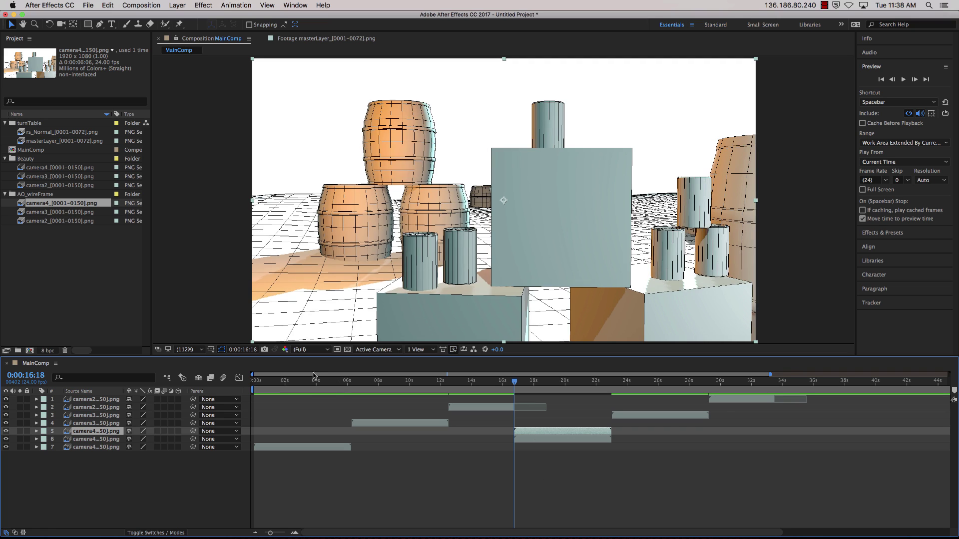
left_click(55, 212)
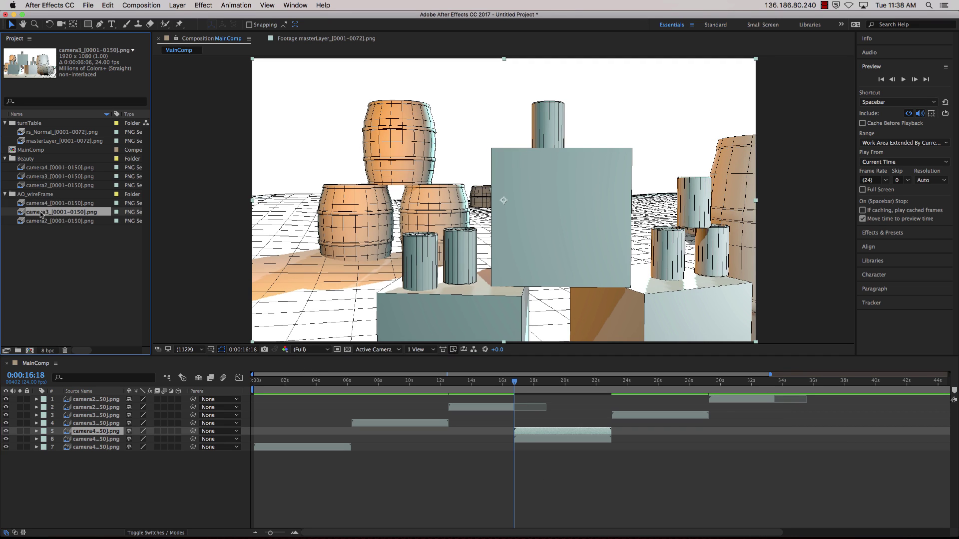
left_click_drag(89, 417, 158, 416)
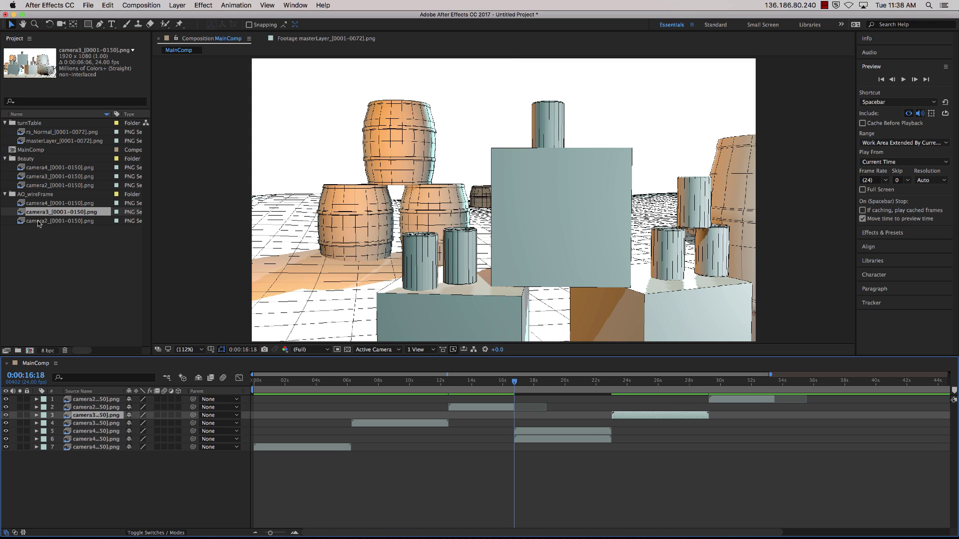
left_click_drag(38, 216, 645, 421)
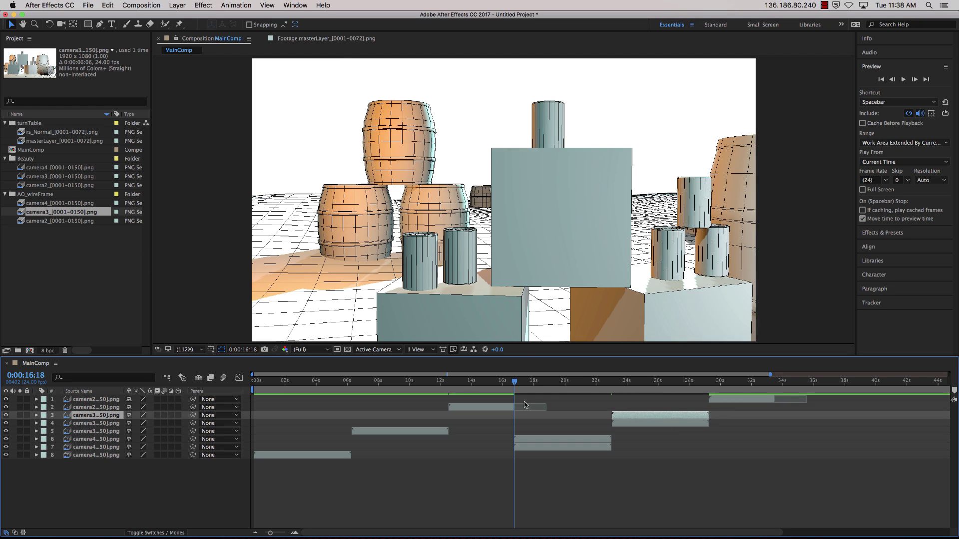
Add wireframe camera2 as the top layer, timed to start at about 29s.
left_click(51, 204)
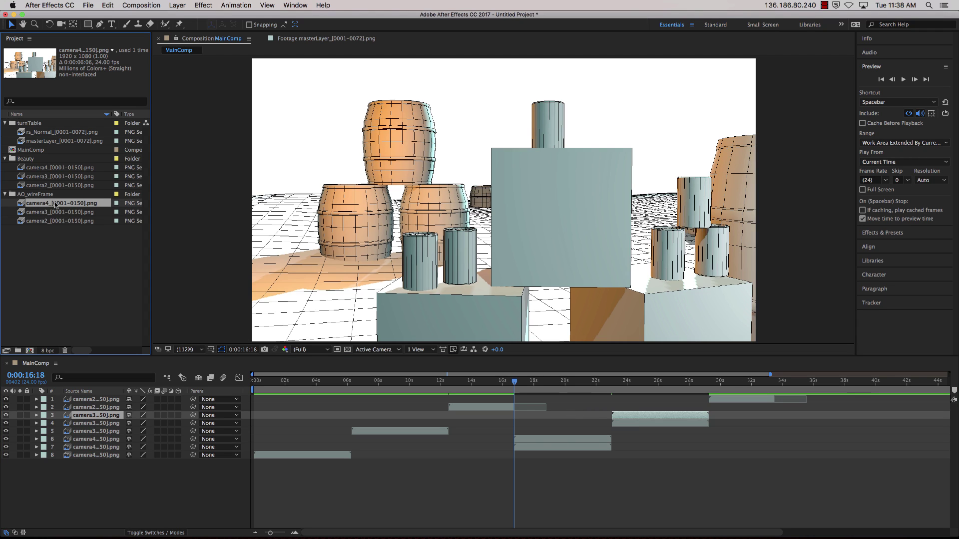
left_click(55, 227)
left_click_drag(47, 220, 68, 492)
left_click_drag(86, 397, 89, 403)
left_click_drag(303, 401, 759, 427)
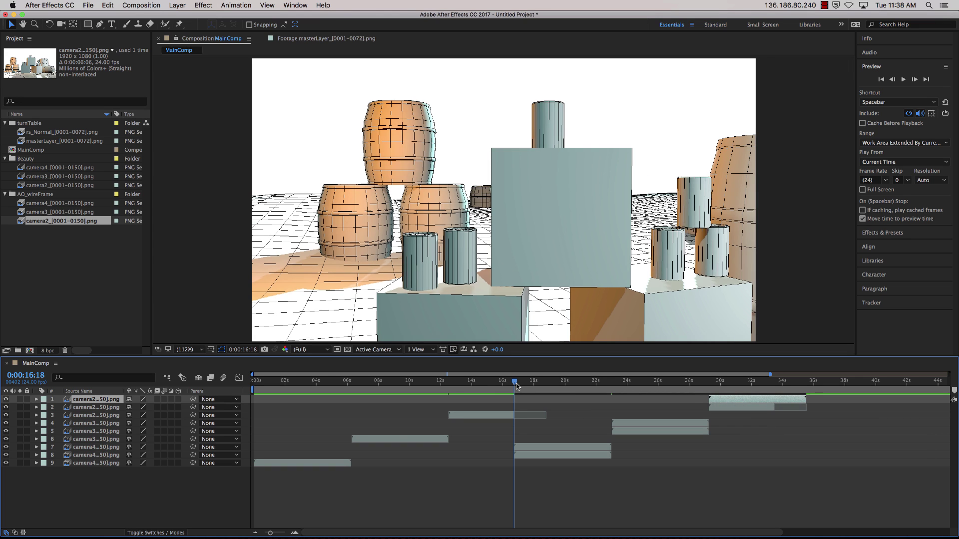
left_click_drag(516, 386, 516, 433)
left_click(535, 446)
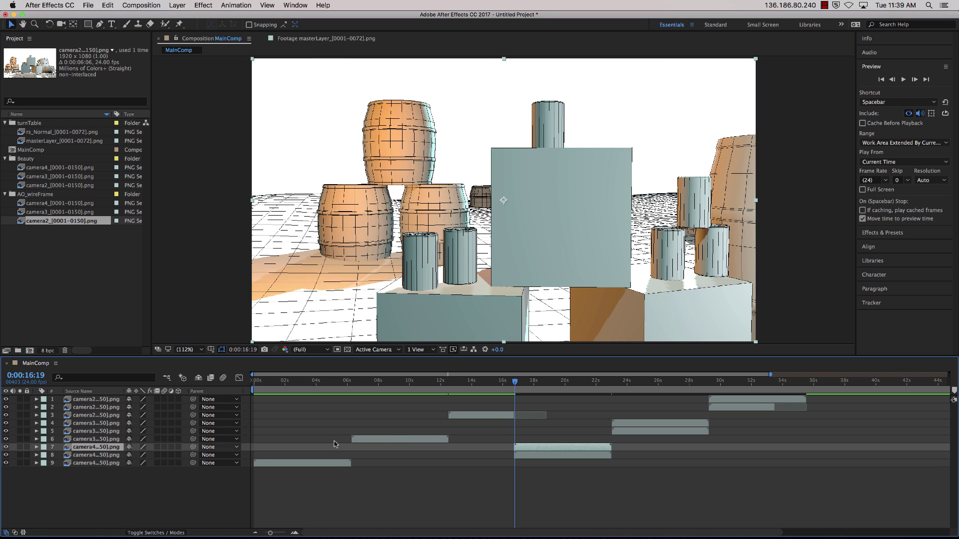
Keyframe layer 7's opacity at 100% at 20:10 and 0% at 16:19.
key("t")
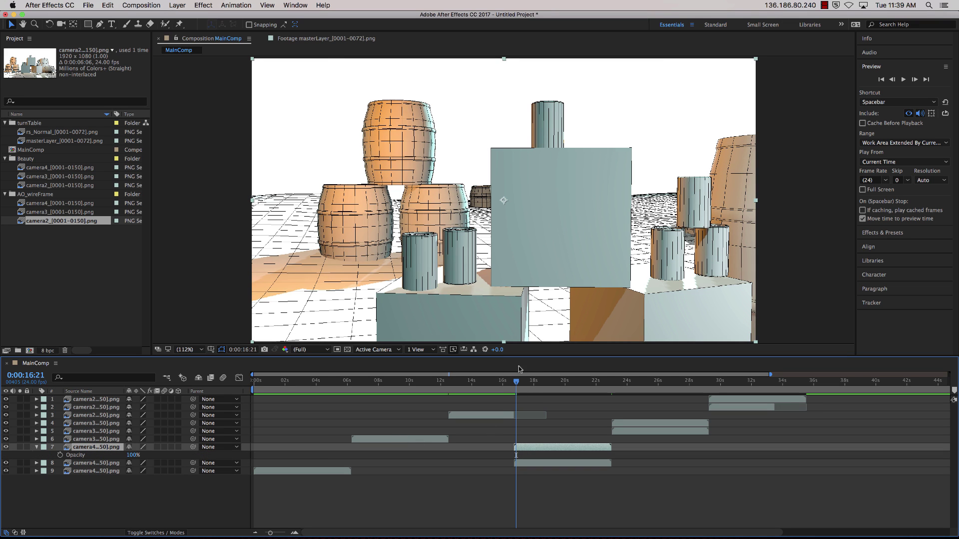
key("space")
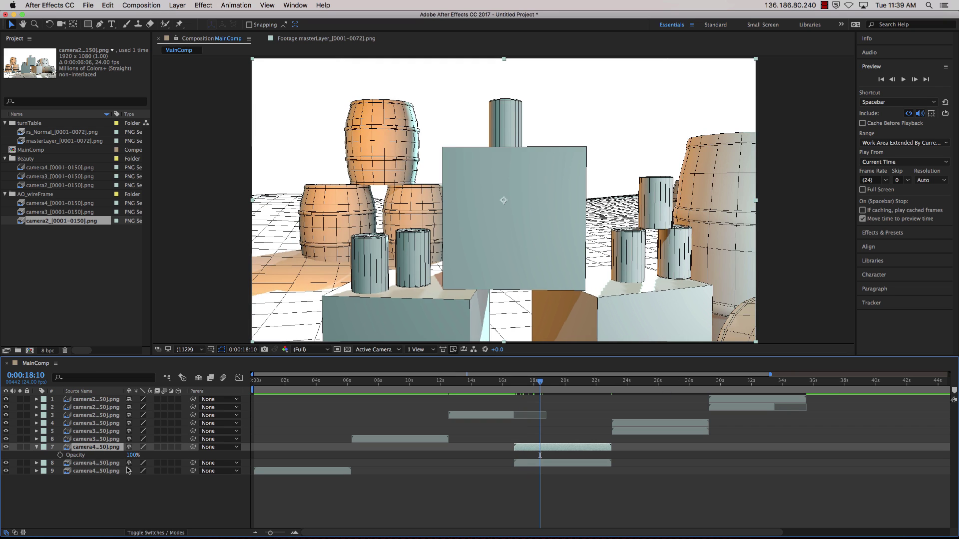
left_click_drag(541, 383, 571, 384)
left_click(60, 455)
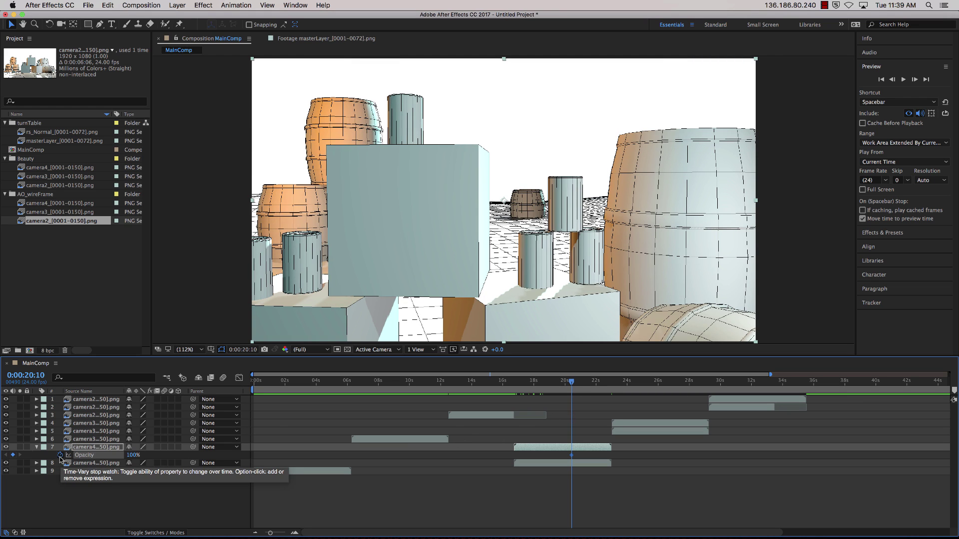
left_click_drag(569, 386, 516, 397)
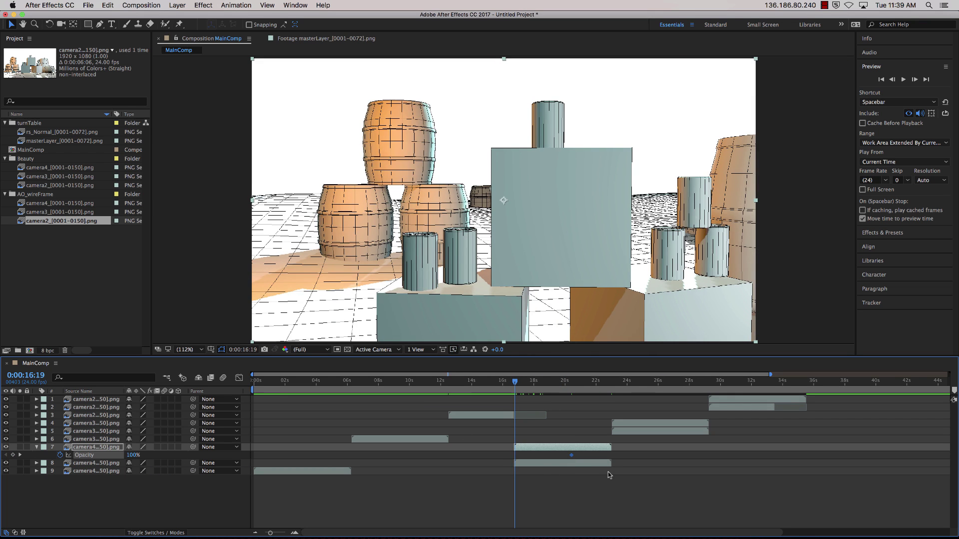
left_click_drag(127, 460, 122, 459)
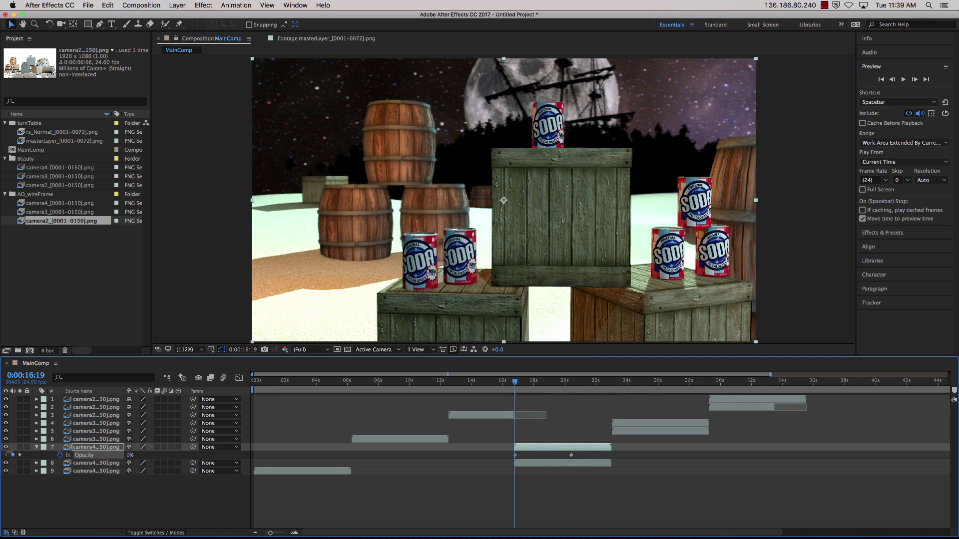
left_click_drag(516, 387, 551, 395)
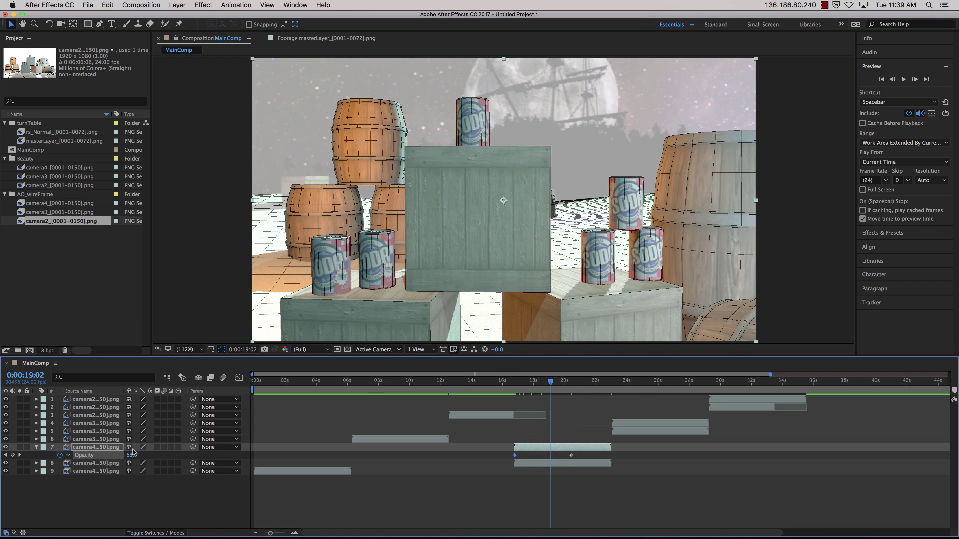
Switch layer 7 from Normal to Multiply and check the fade at 18:08 and 20:18.
left_click(105, 449)
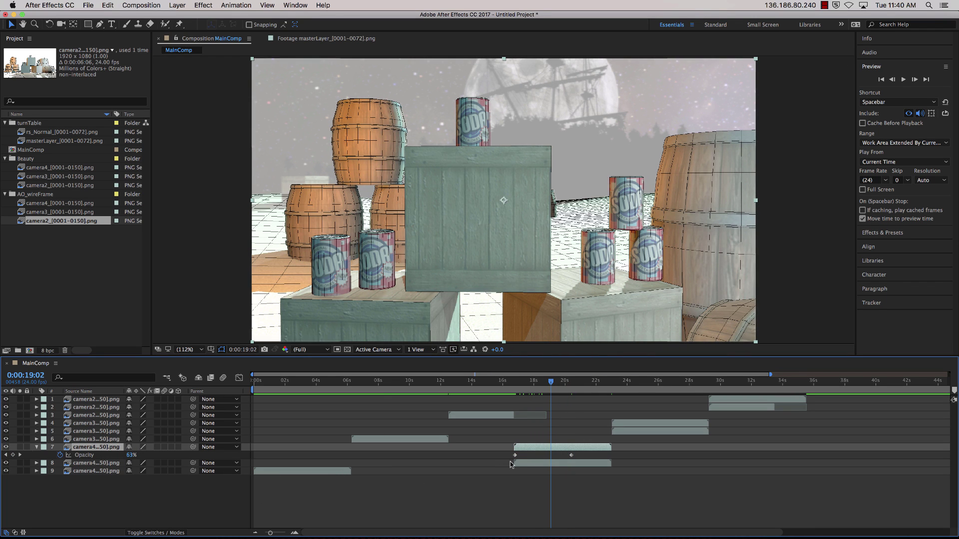
left_click(168, 533)
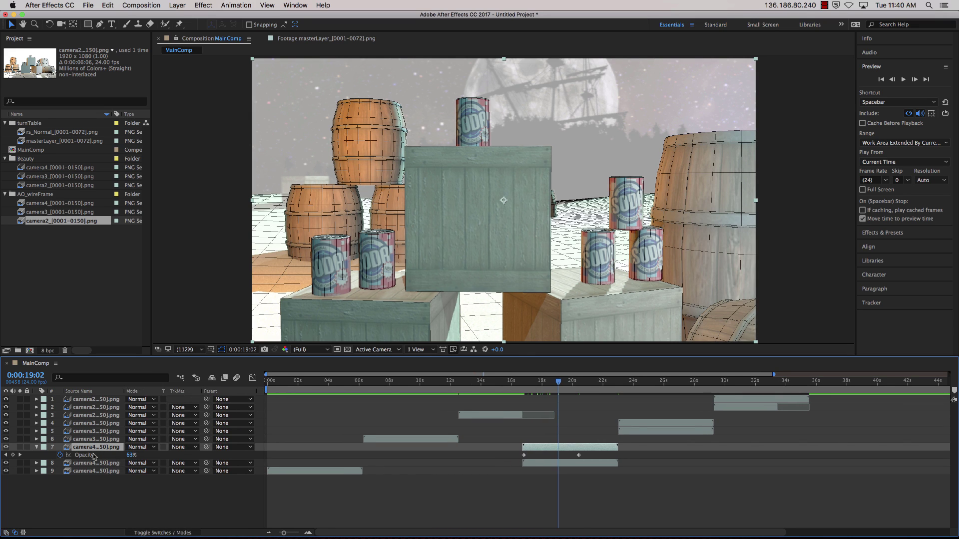
left_click(141, 449)
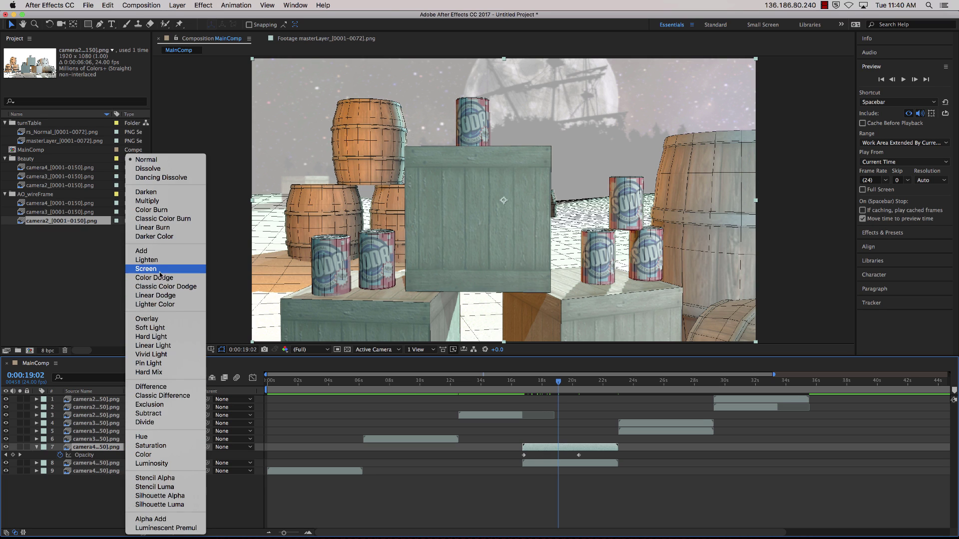
left_click(161, 201)
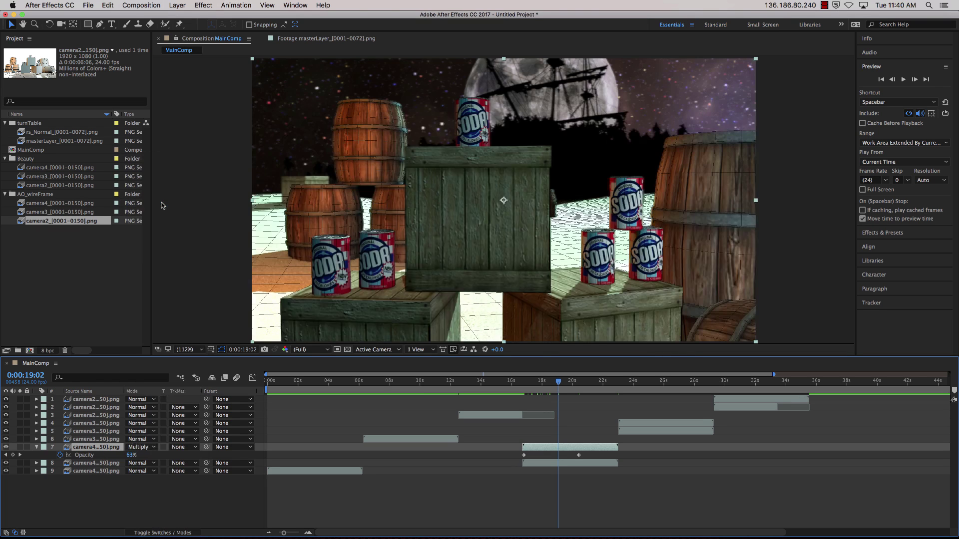
left_click_drag(560, 385, 586, 390)
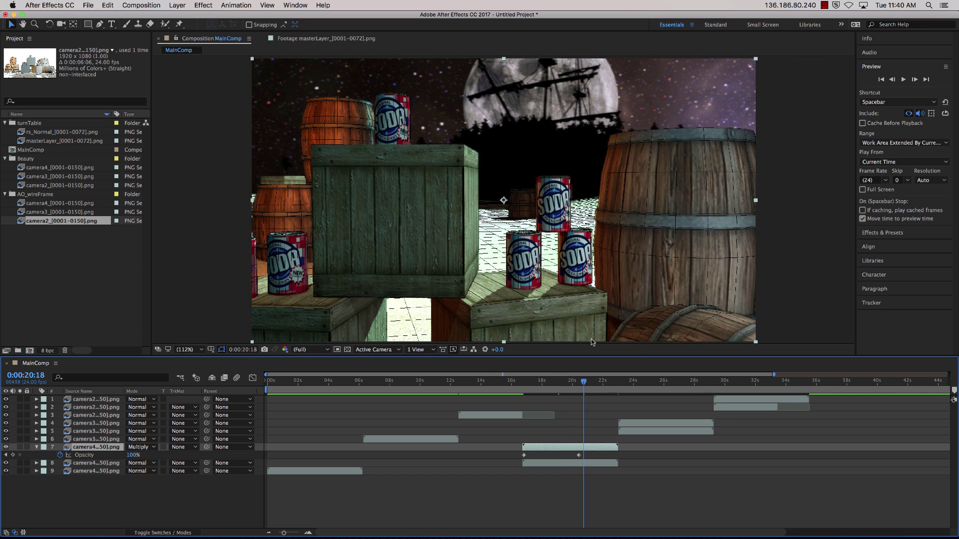
left_click_drag(586, 385, 548, 385)
left_click(85, 456)
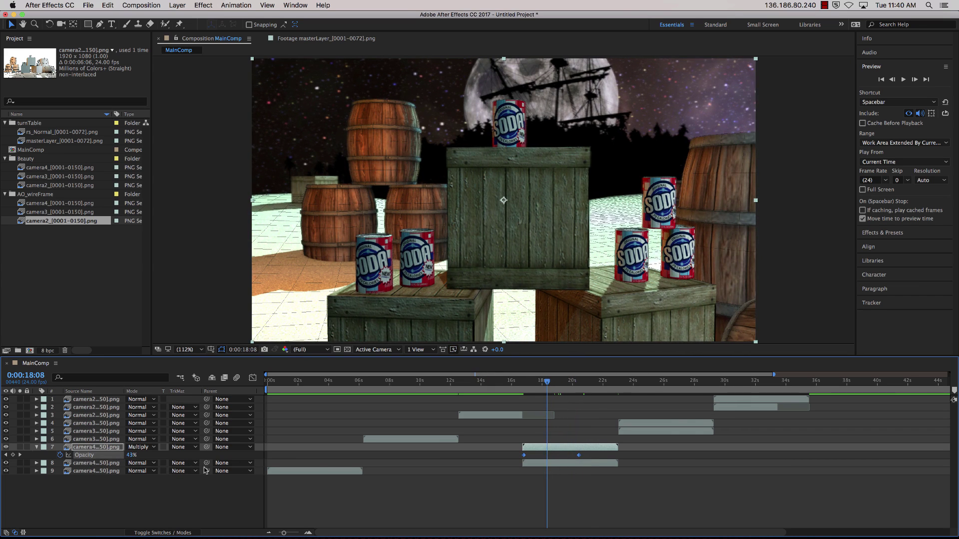
left_click(530, 464)
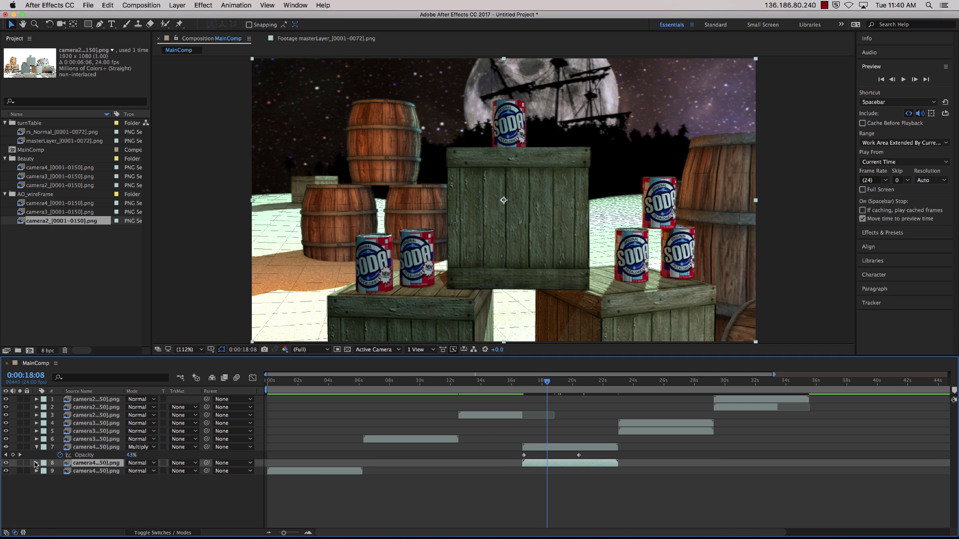
Keyframe layer 8's opacity from 100% at 16:18 down to 38% at 19:17.
left_click_drag(548, 382, 568, 394)
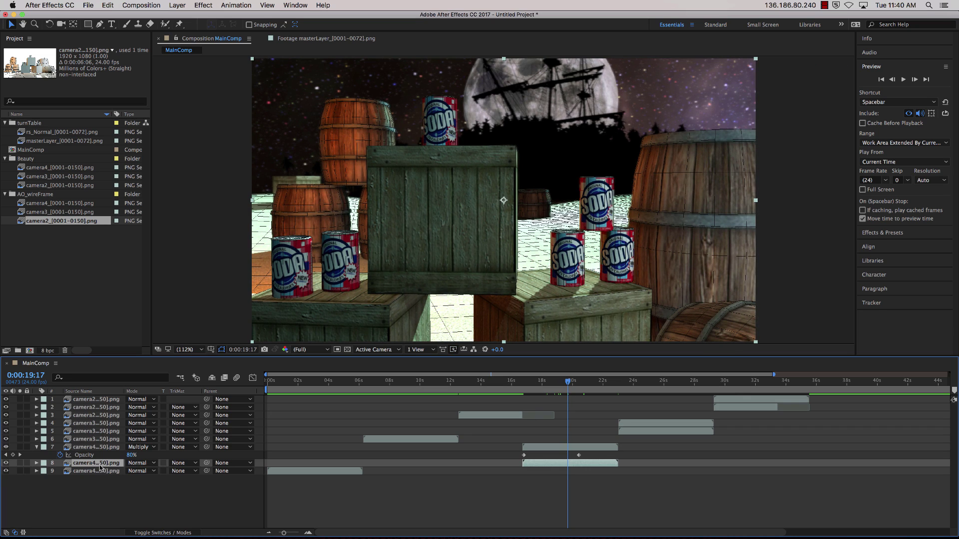
key("t")
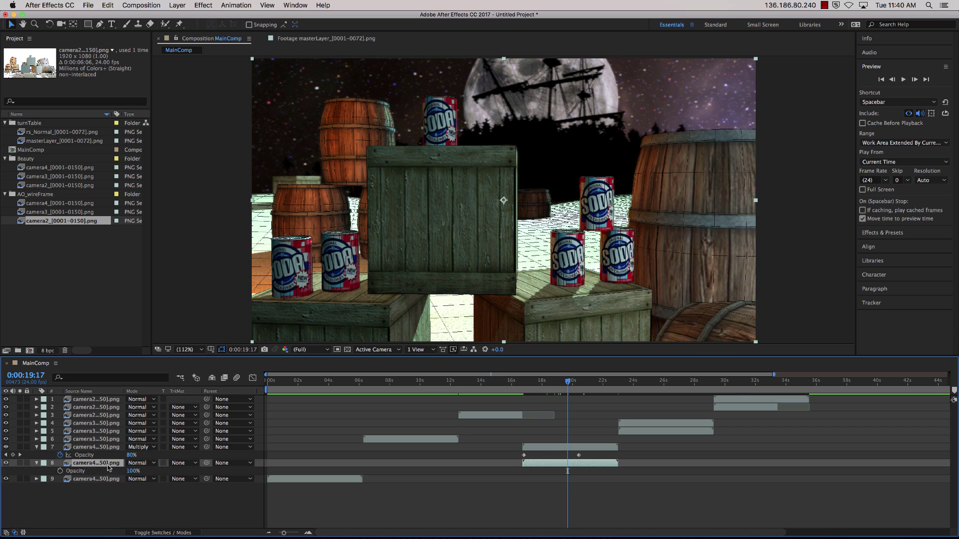
left_click(60, 471)
left_click_drag(132, 471, 104, 475)
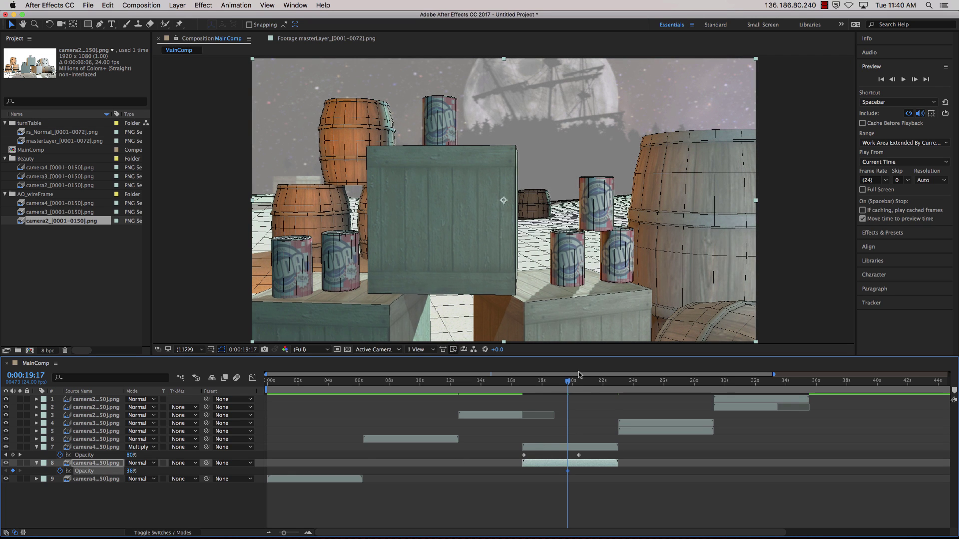
left_click_drag(569, 384, 524, 396)
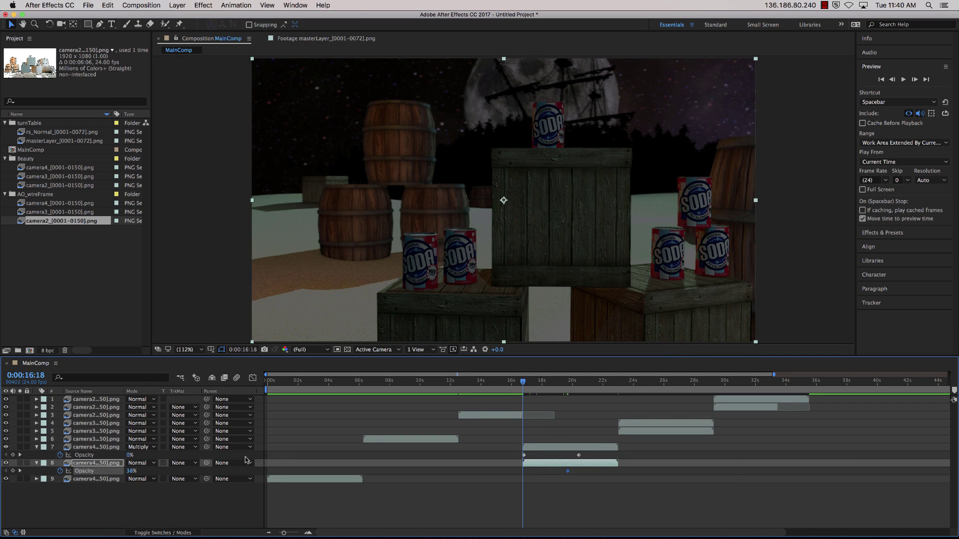
left_click(131, 471)
type("100")
key("Return")
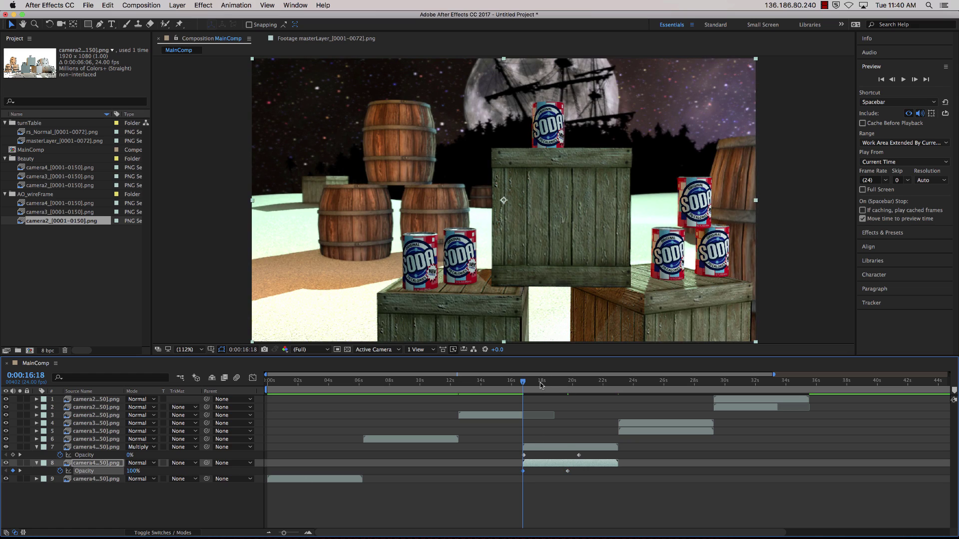
Preview the fade, then move the time to 27:05 with layer 5 selected.
key("space")
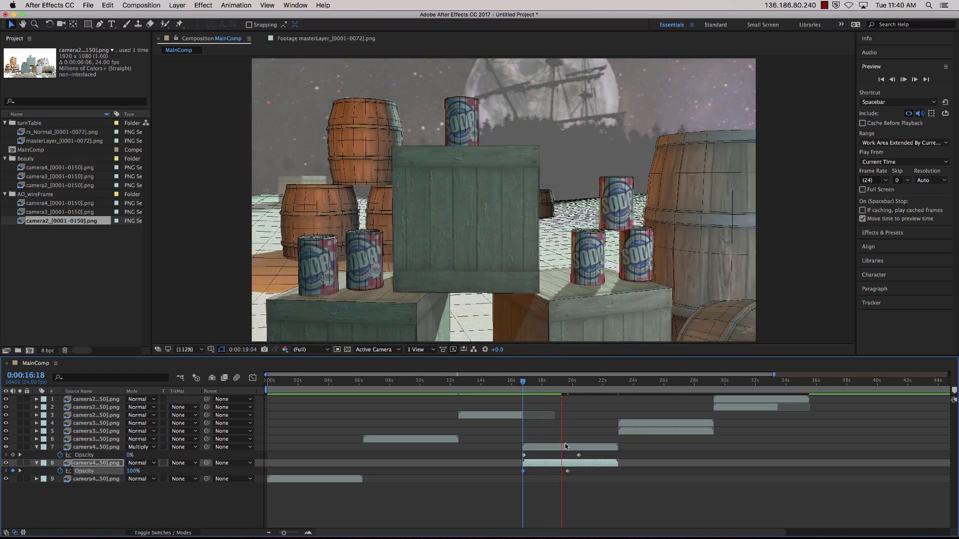
key("space")
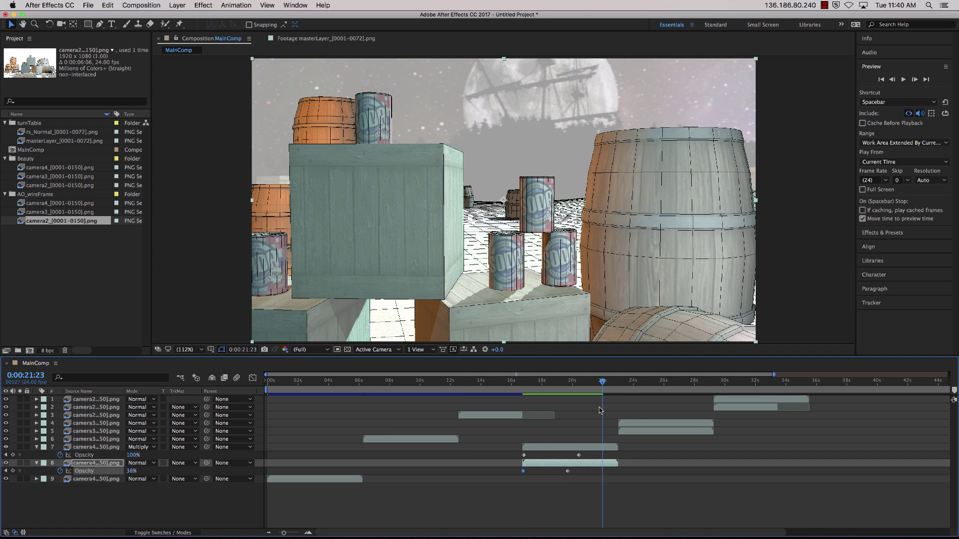
left_click_drag(604, 383, 682, 383)
left_click(645, 431)
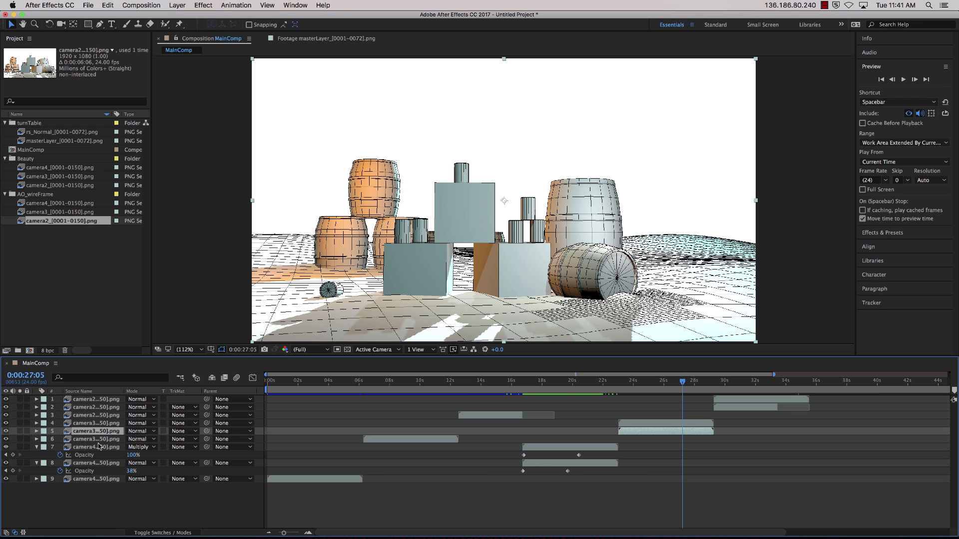
Copy layer 7's two opacity keyframes onto layer 4 at its start point.
left_click(37, 431)
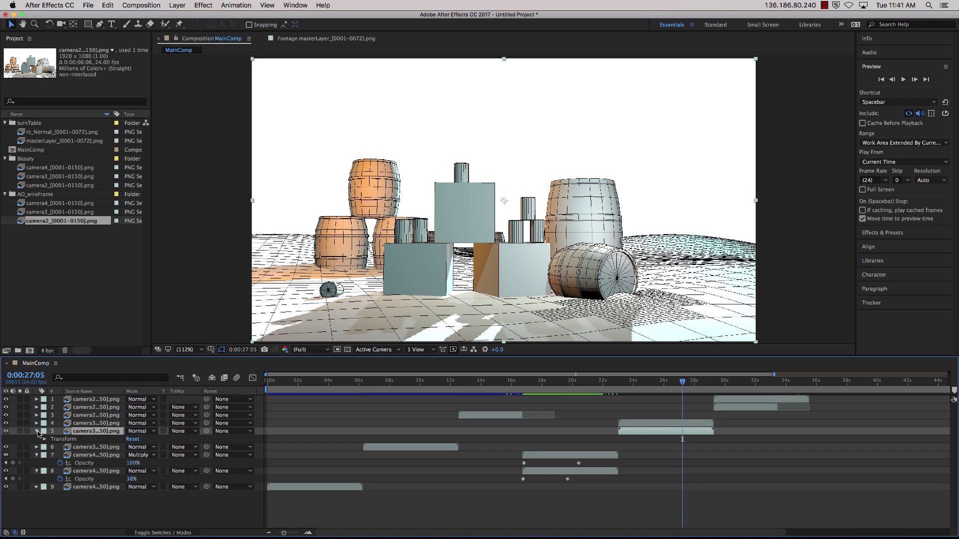
left_click(523, 464)
left_click(579, 464, "shift")
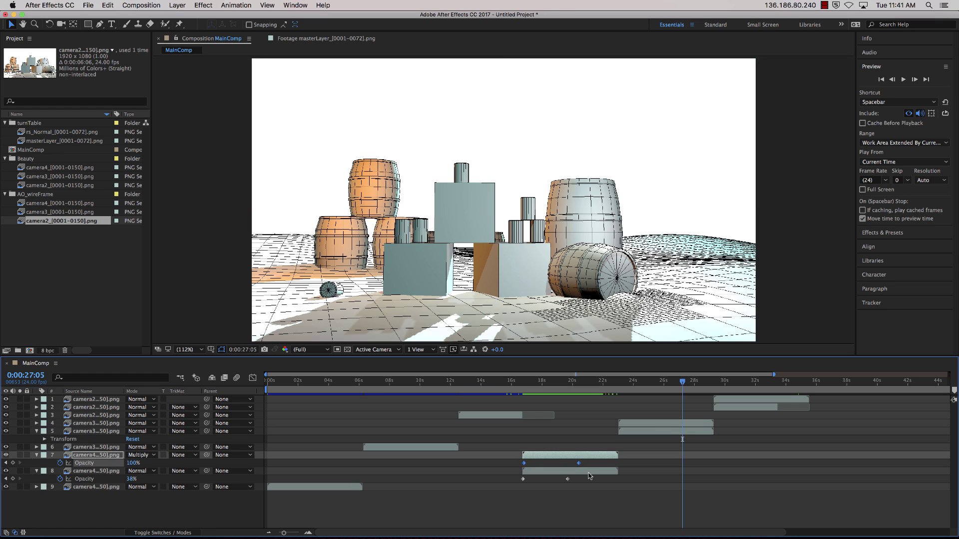
left_click(647, 424)
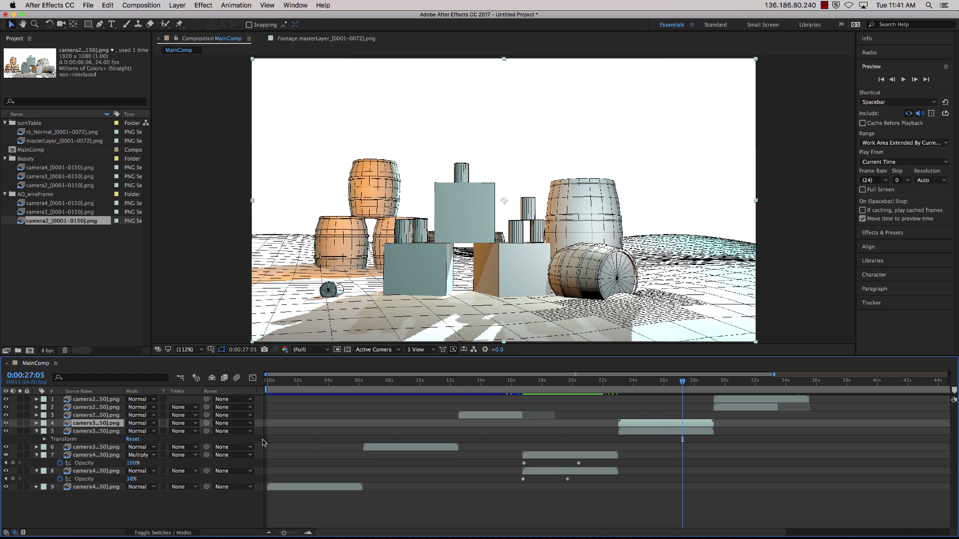
left_click_drag(682, 382, 621, 392)
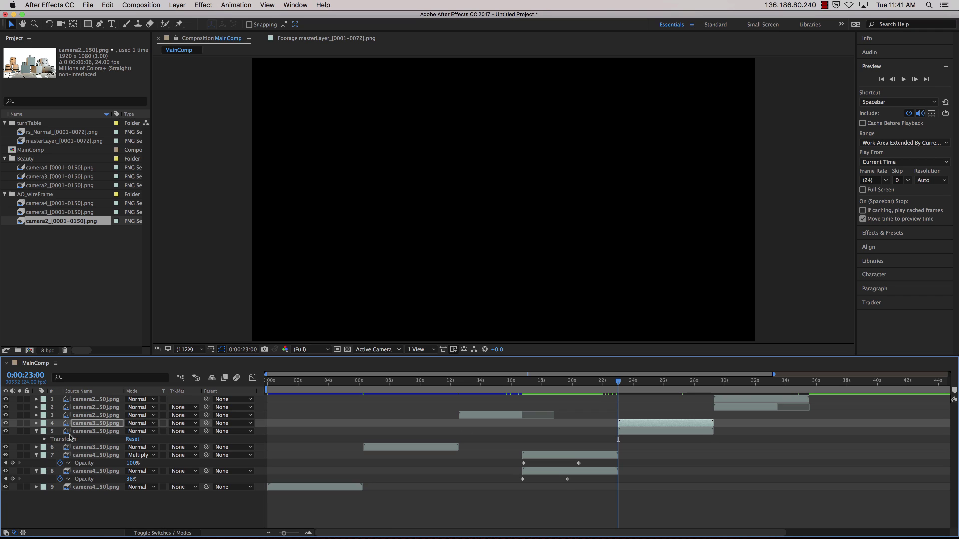
key("t")
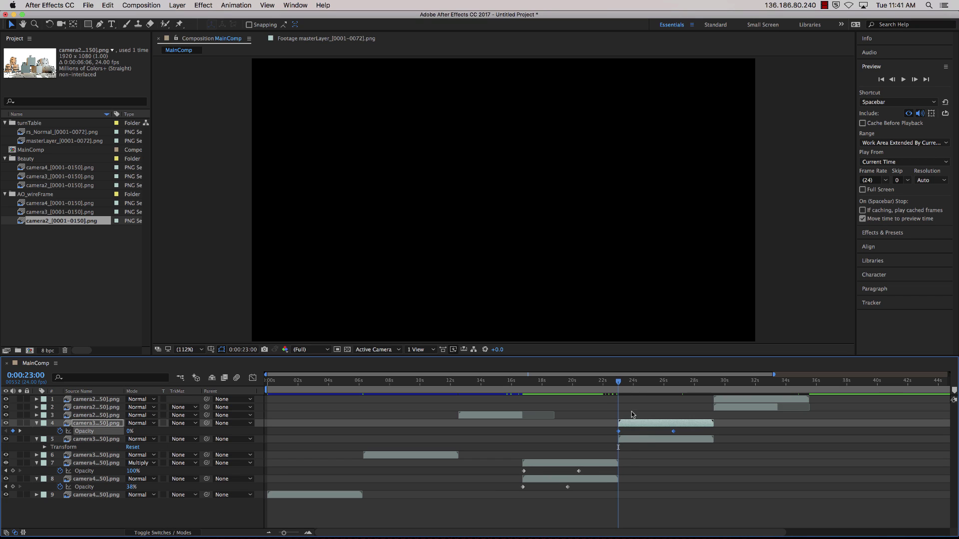
Paste layer 8's opacity fade keyframes onto layers 1 and 2 at 29:07.
left_click(656, 440)
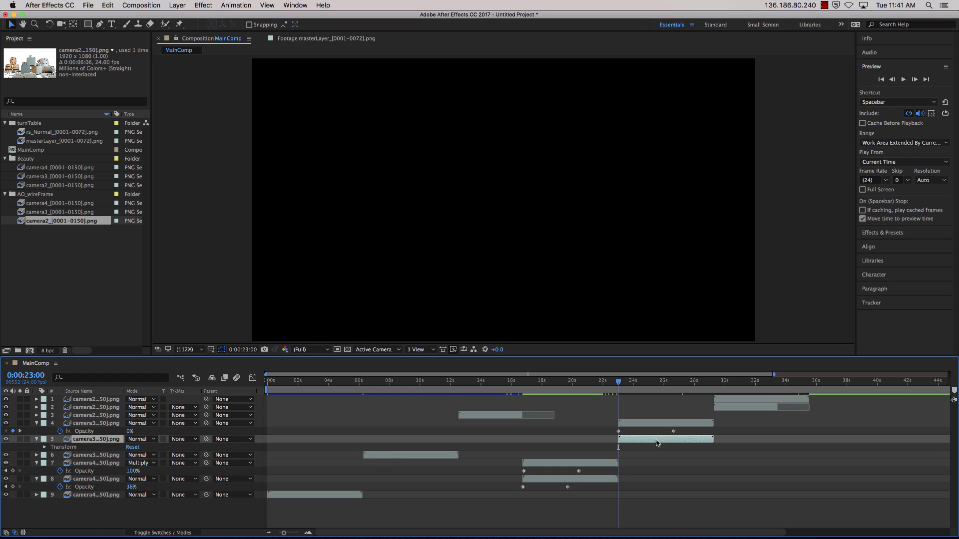
left_click(523, 486)
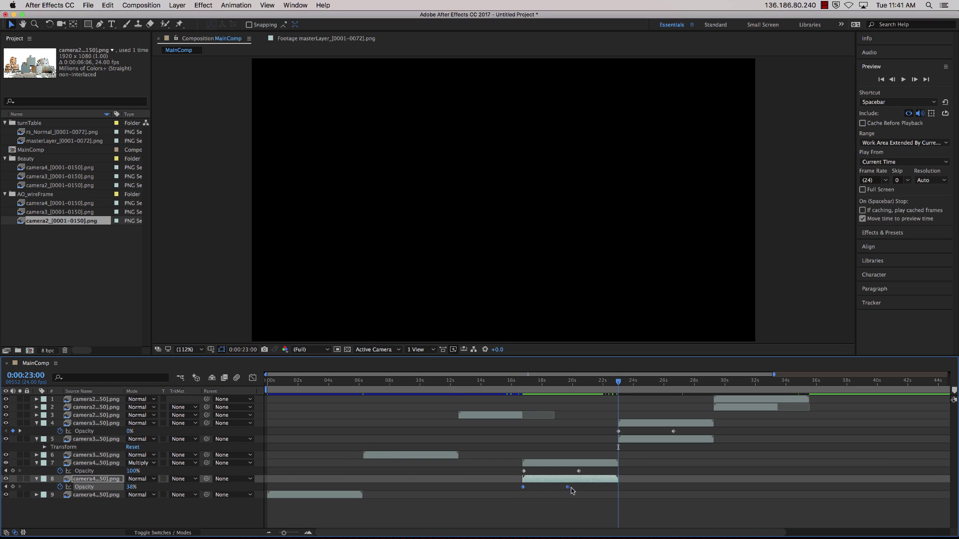
left_click(636, 441)
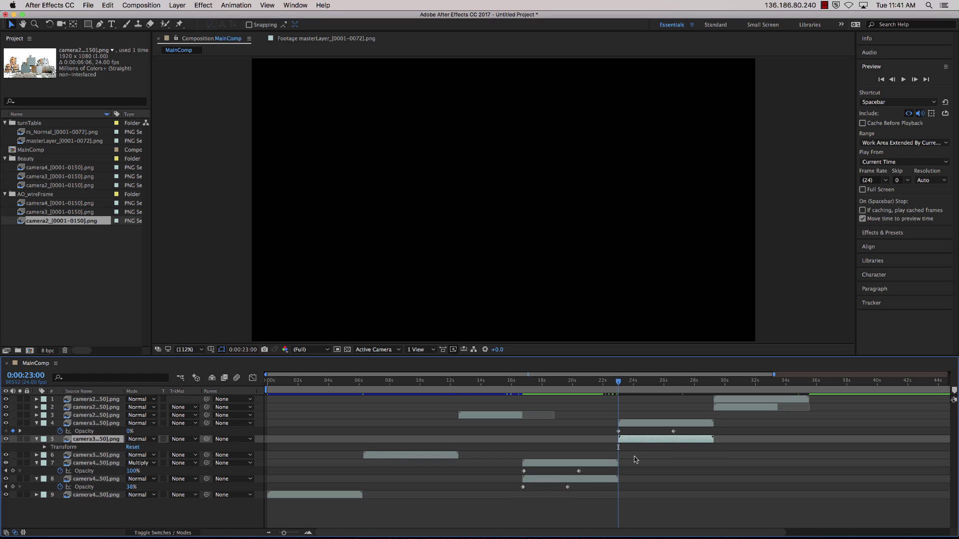
key("Return")
left_click(734, 407)
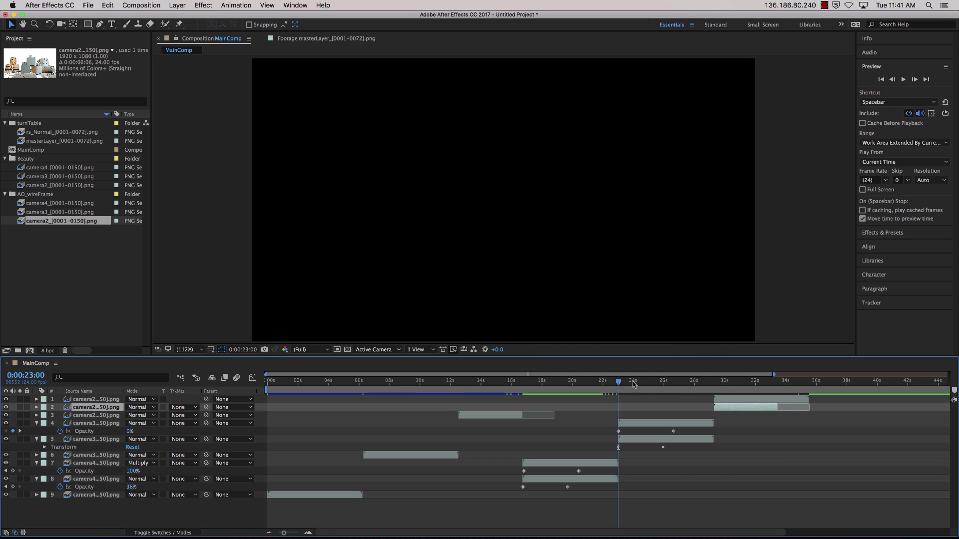
left_click_drag(676, 388, 714, 388)
key("u")
left_click(588, 480)
left_click(653, 439)
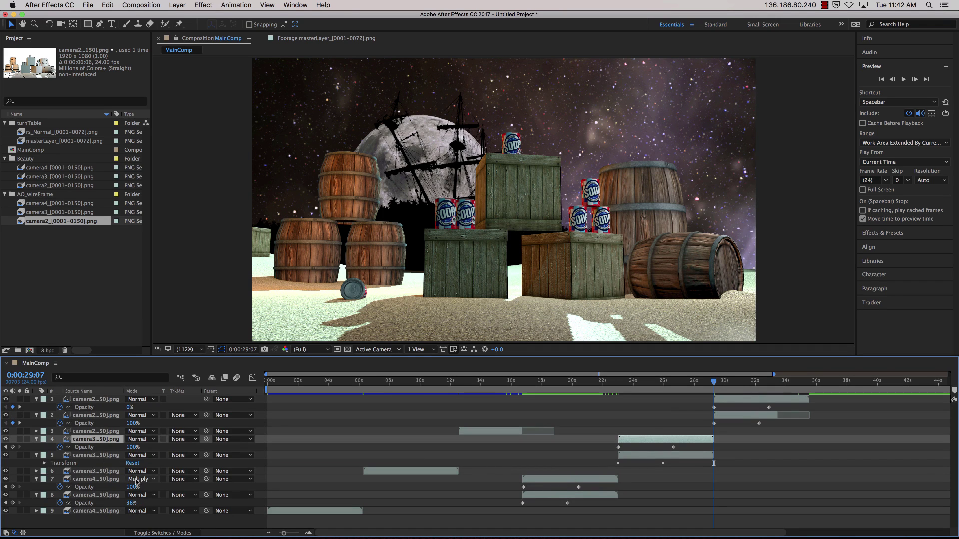
Set layer 4's blend mode to Multiply and preview the composition.
left_click(140, 439)
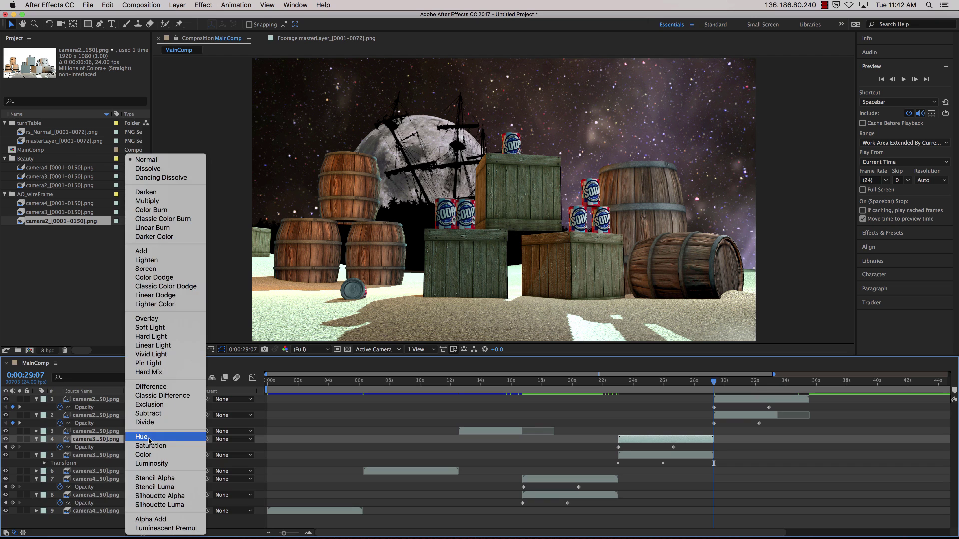
left_click(147, 201)
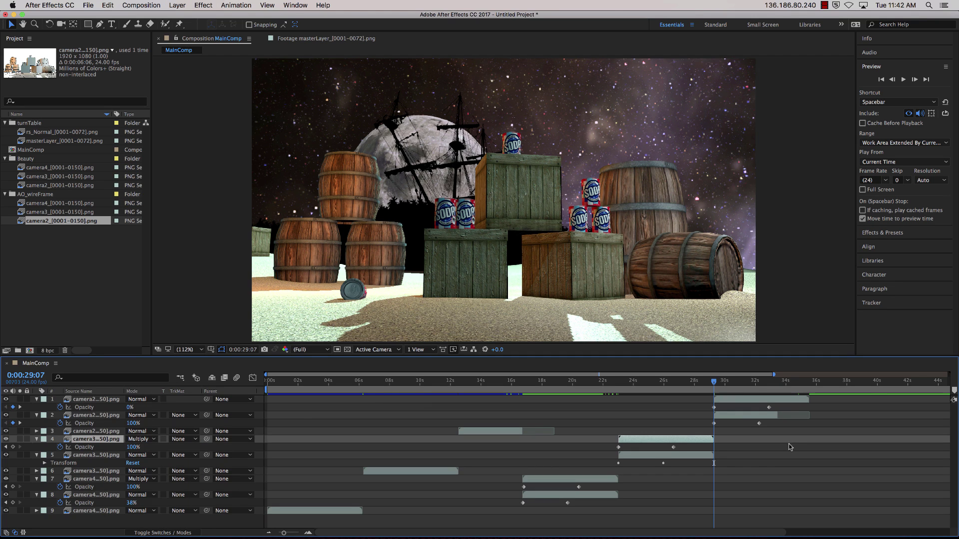
key("space")
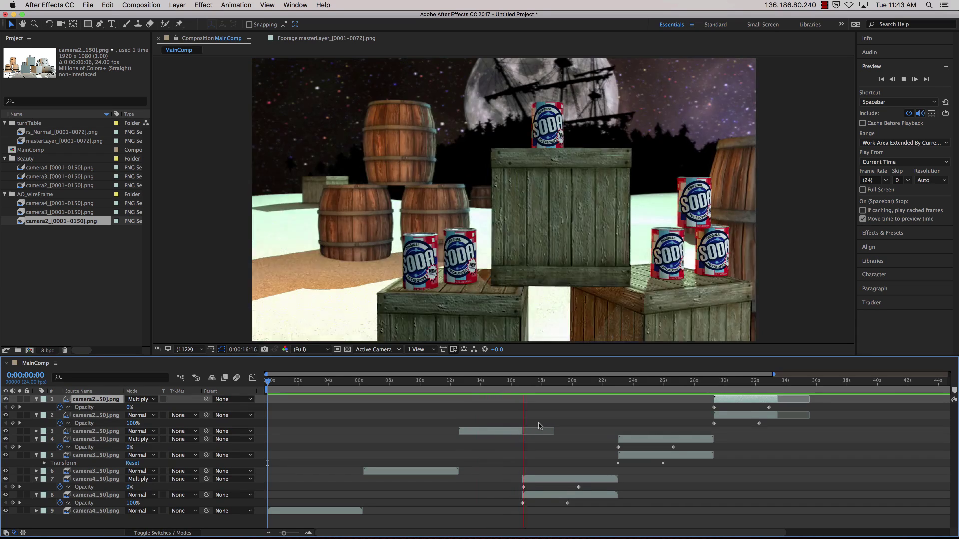
key("space")
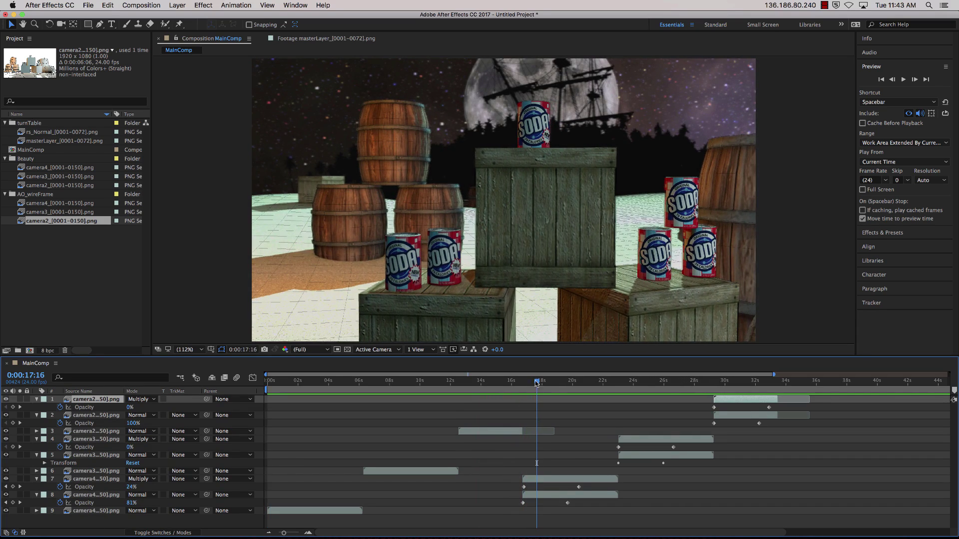
Select the opacity keyframes of layers 7, 8 and 4, and check the blend at 31:12.
left_click_drag(536, 382, 523, 385)
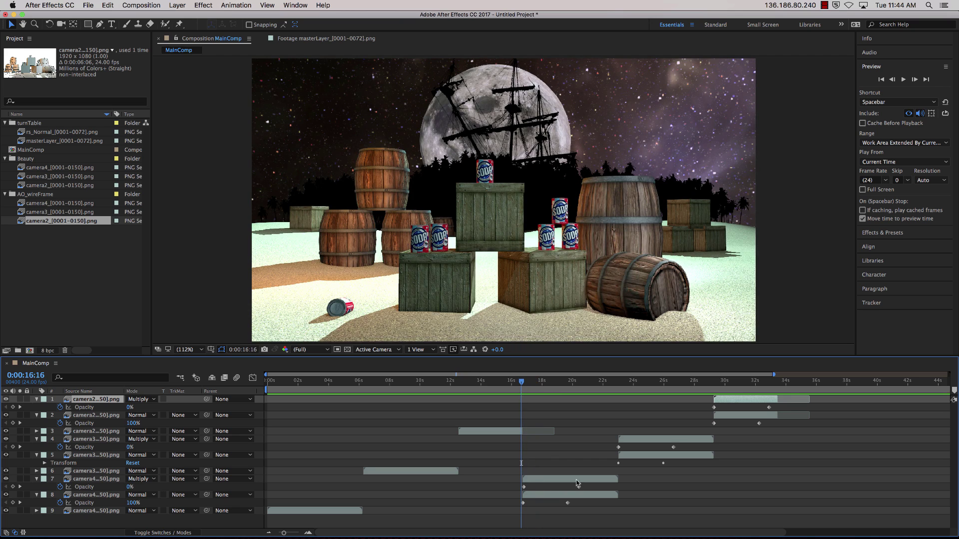
left_click_drag(557, 458, 585, 529)
left_click(673, 447, "shift")
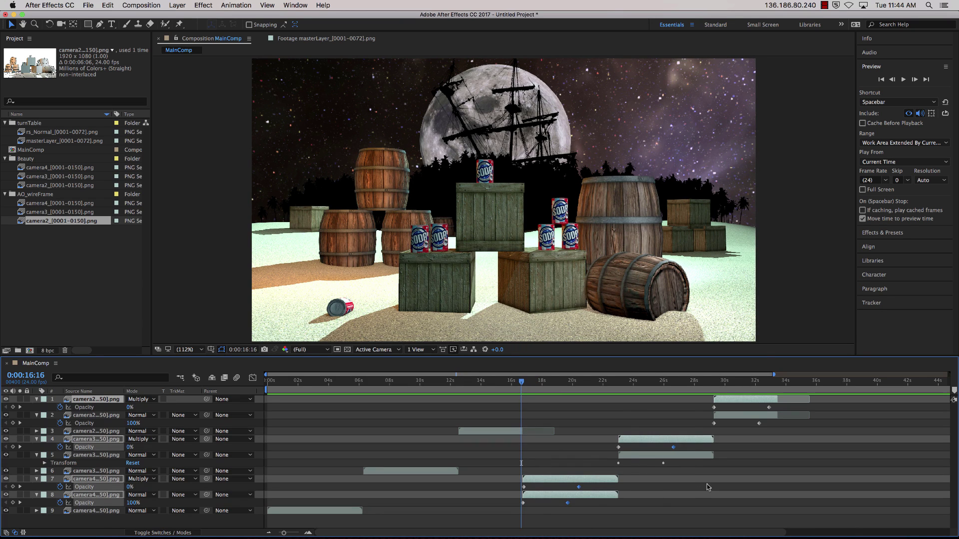
left_click_drag(730, 389, 757, 464)
left_click_drag(743, 382, 746, 427)
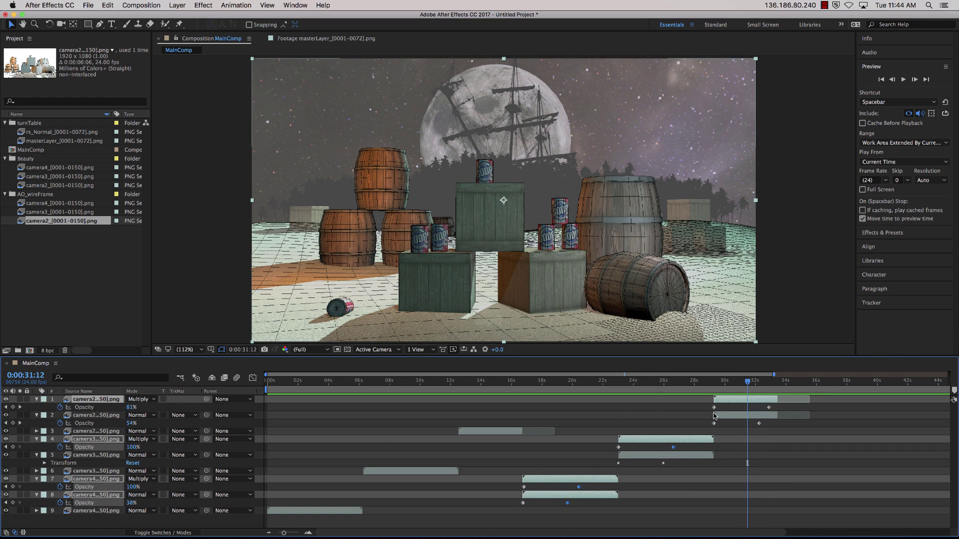
Collapse the expanded properties of layers 1 through 8 and deselect everything.
left_click(729, 417, "shift")
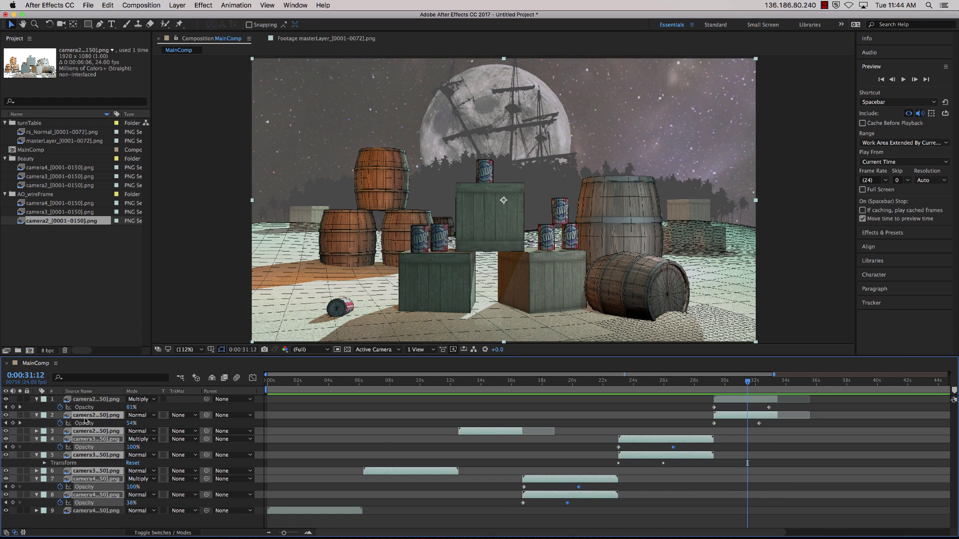
left_click(36, 400)
left_click(35, 407)
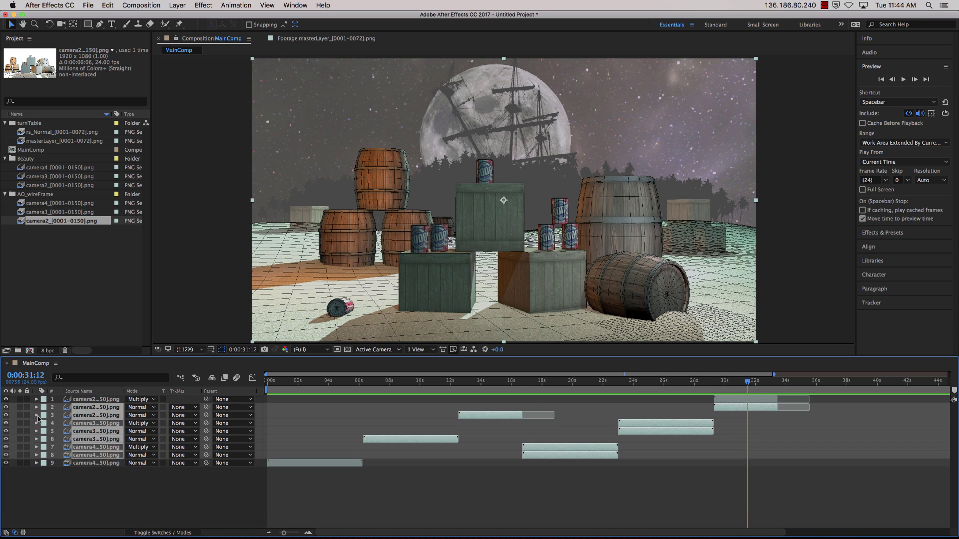
left_click(408, 521)
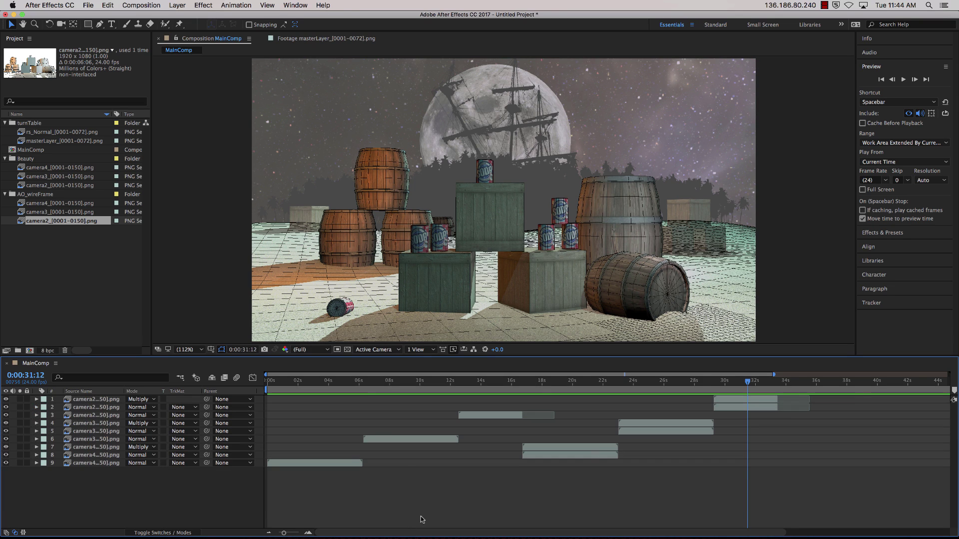
Select layers 7, 8, 4, 5, 2 and 1 and move them below layer 9.
left_click(559, 450)
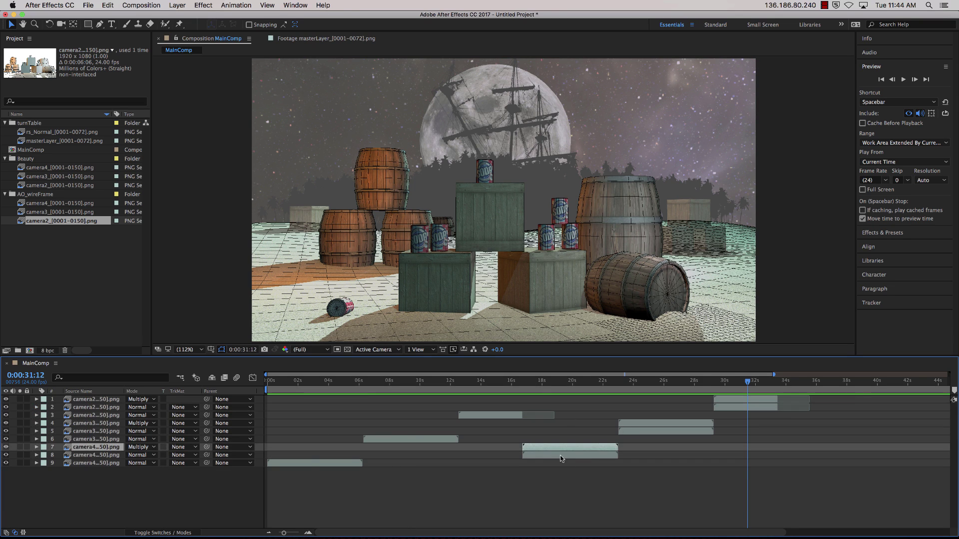
left_click(562, 455, "shift")
left_click(658, 424, "shift")
left_click(658, 431, "shift")
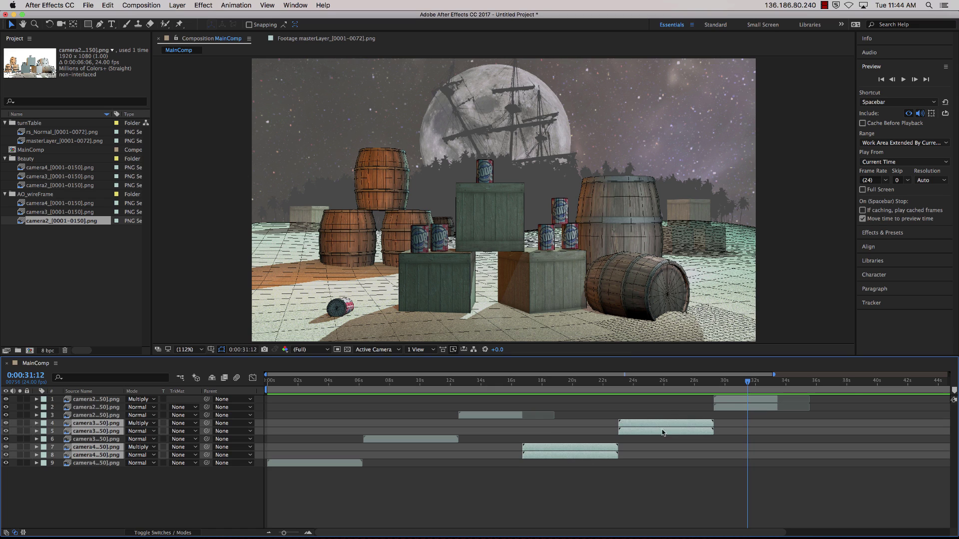
left_click(737, 406, "shift")
left_click(737, 401, "shift")
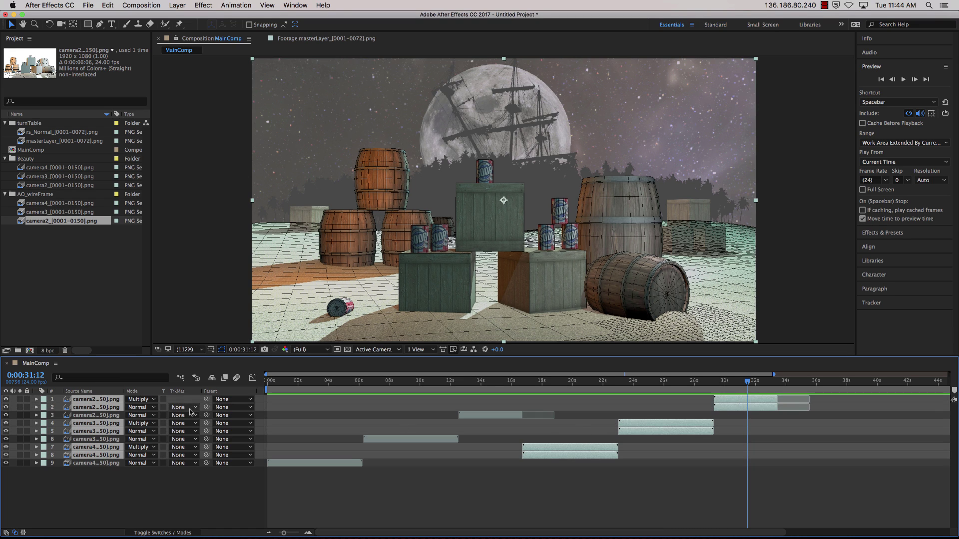
left_click_drag(89, 398, 85, 475)
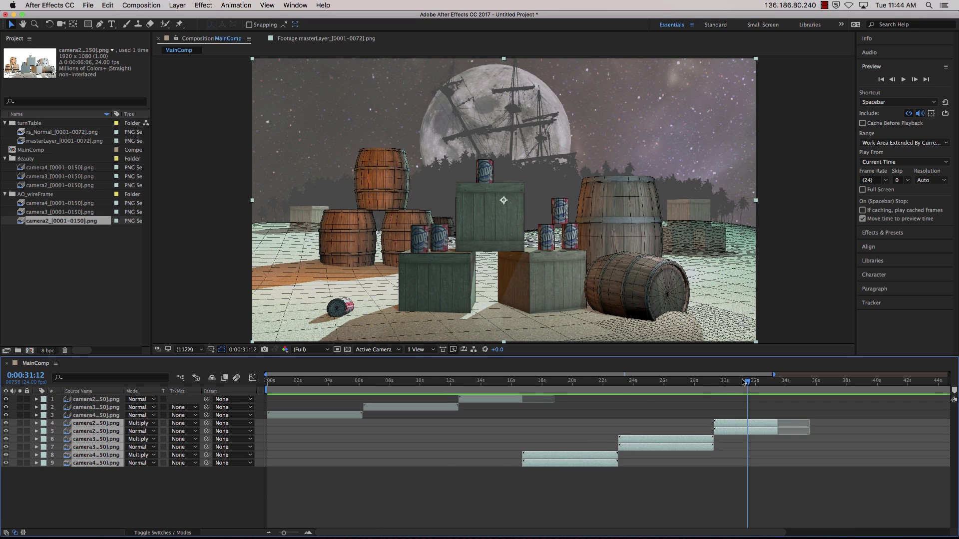
Shift the selected layers later, leaving a black gap around 16–17 seconds.
left_click_drag(747, 383, 522, 398)
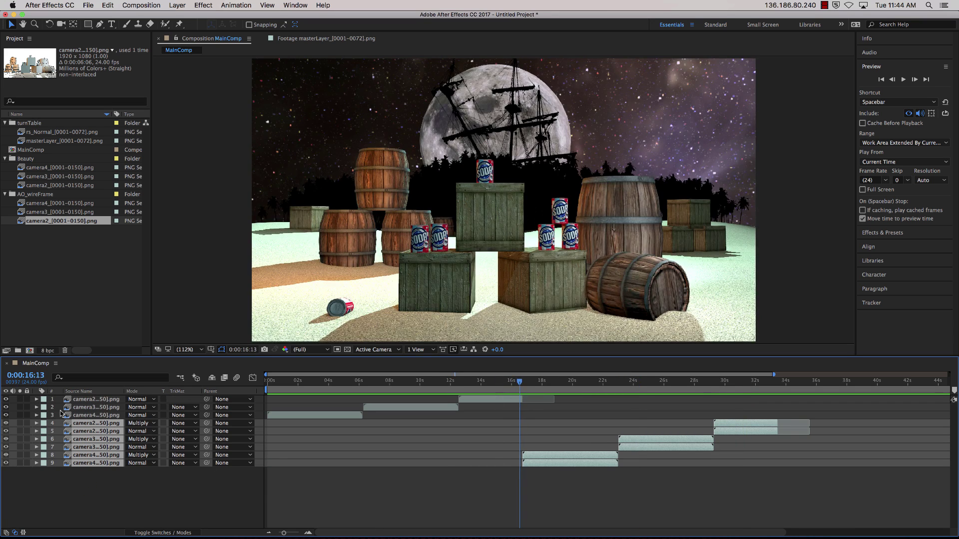
left_click_drag(543, 466, 558, 464)
left_click_drag(520, 382, 528, 383)
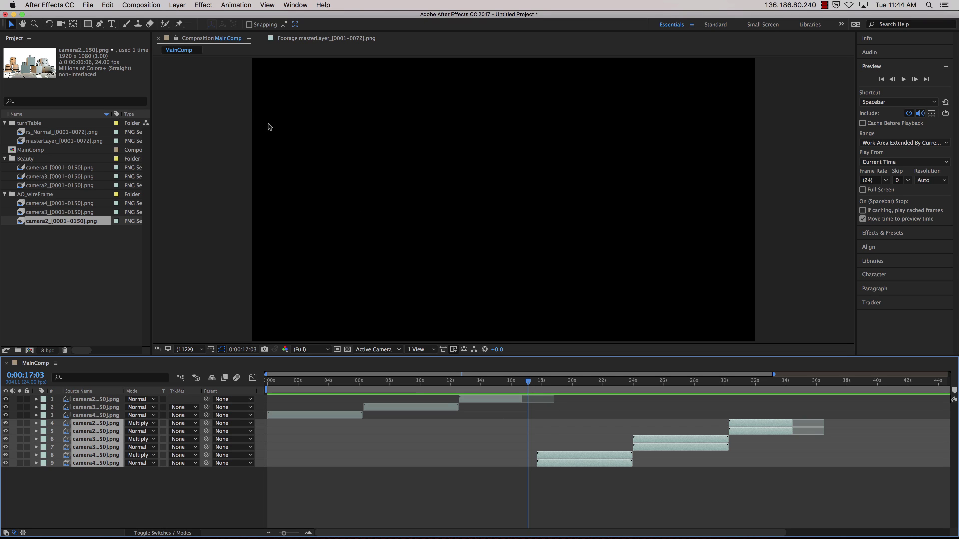
Create a new text layer reading 'Breakdown' in the composition.
key("super+t")
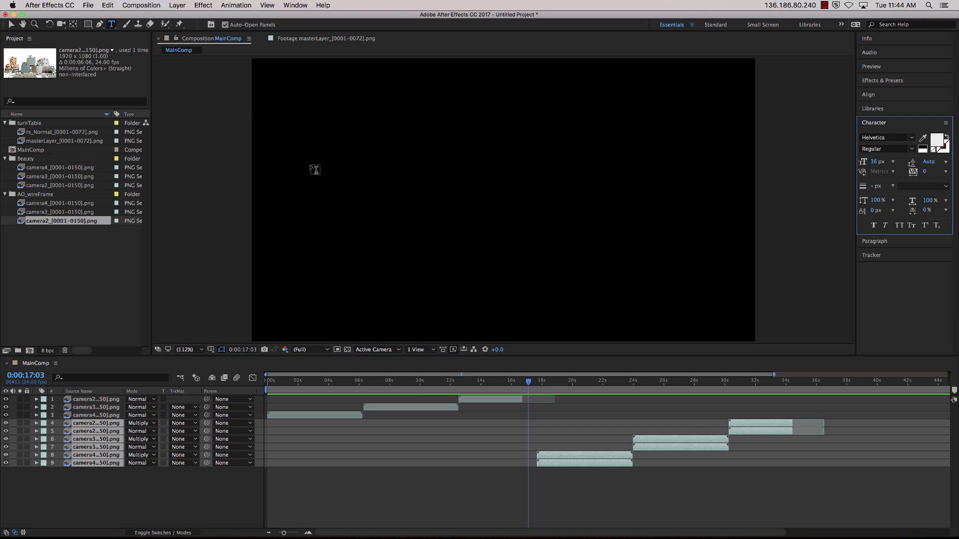
left_click(346, 216)
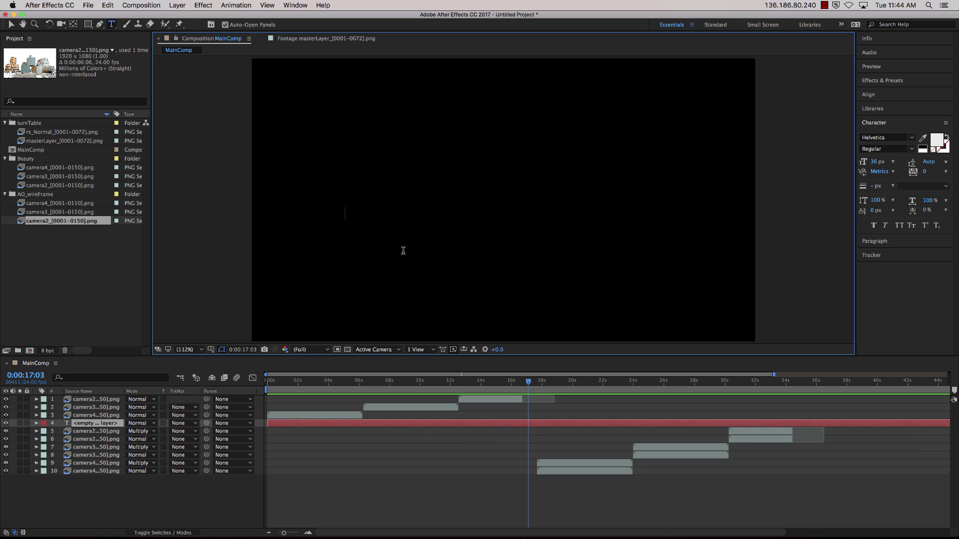
type("Brea")
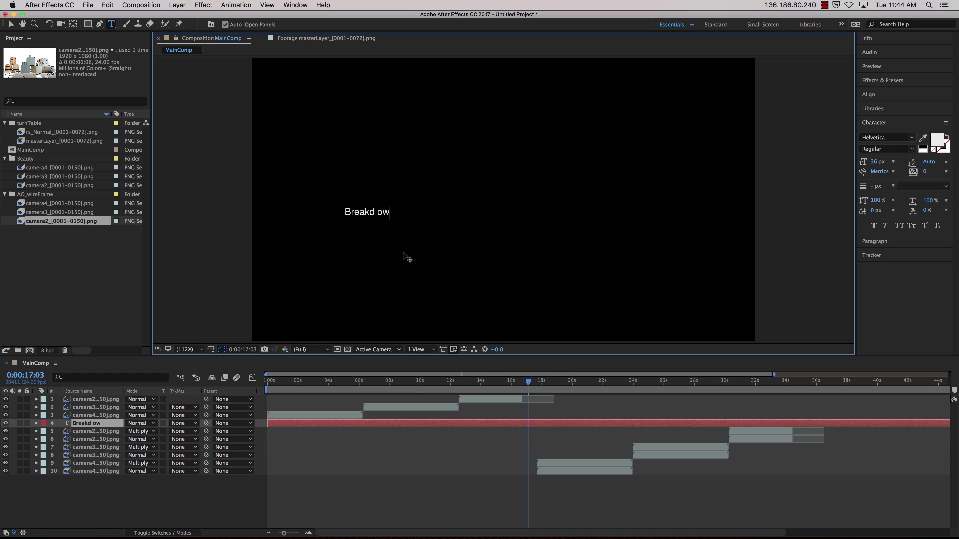
type("kdown")
Enlarge the Breakdown text to 93 px in the Character panel.
double_click(381, 217)
left_click(367, 214)
double_click(367, 214)
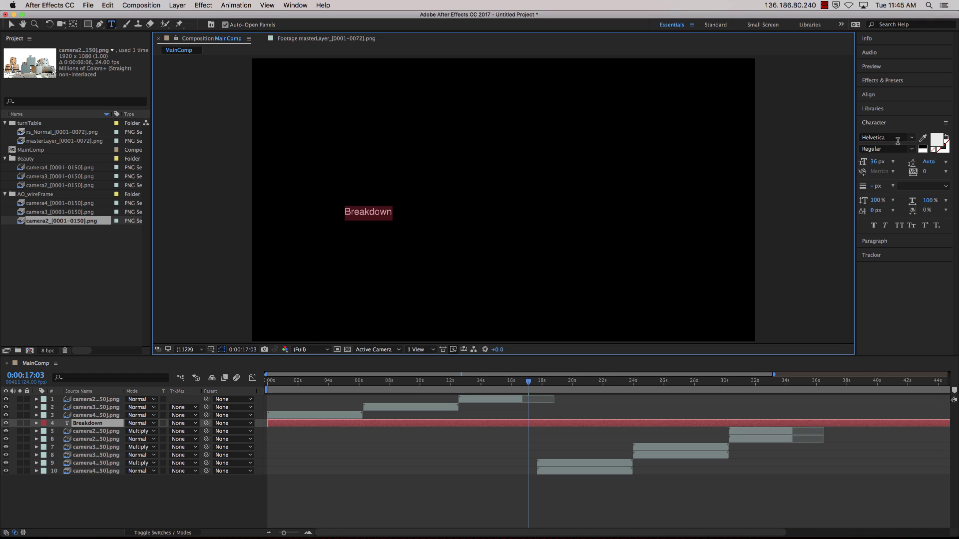
left_click_drag(873, 162, 906, 167)
left_click(264, 5)
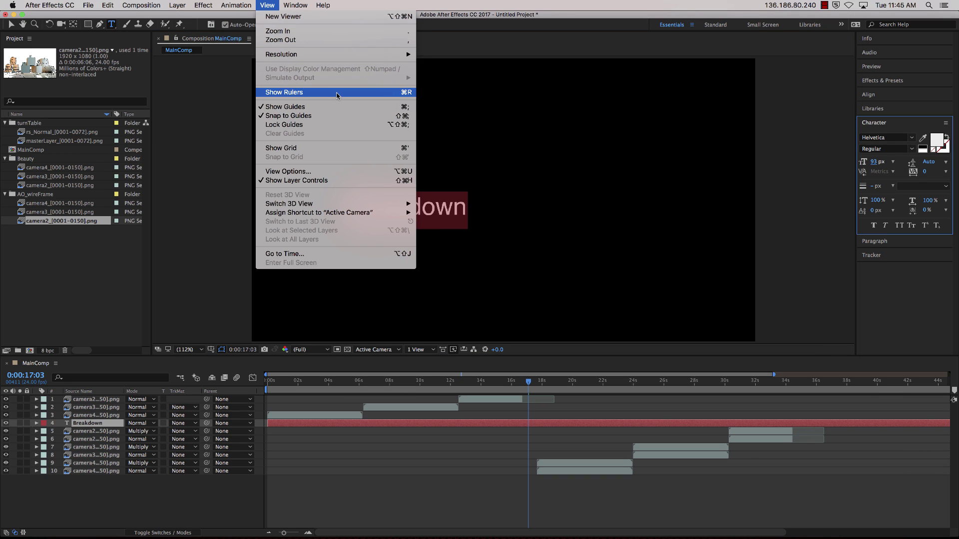
Turn on the grid and move the Breakdown title to the lower left.
left_click(324, 148)
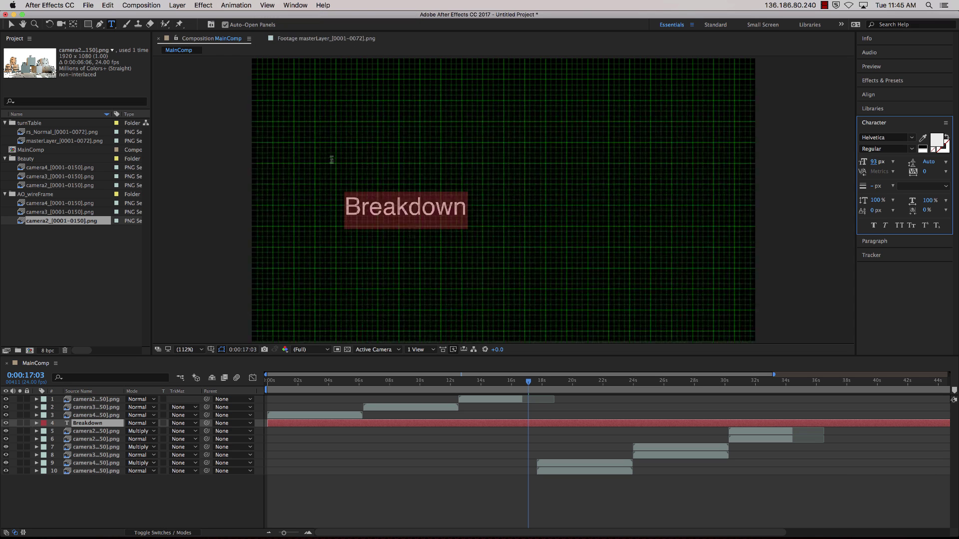
left_click(11, 24)
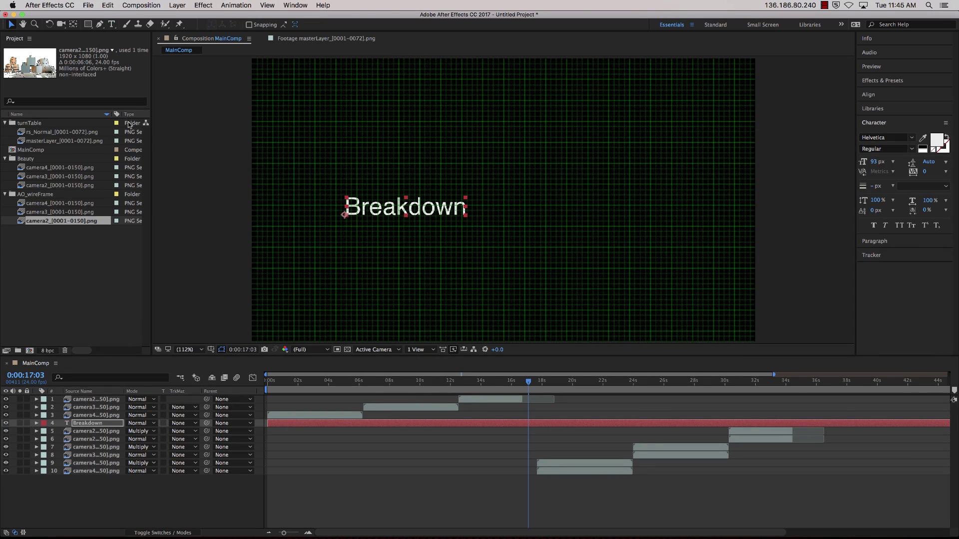
left_click_drag(380, 209, 327, 310)
Trim the Breakdown layer to begin around 16:20.
left_click_drag(526, 383, 523, 402)
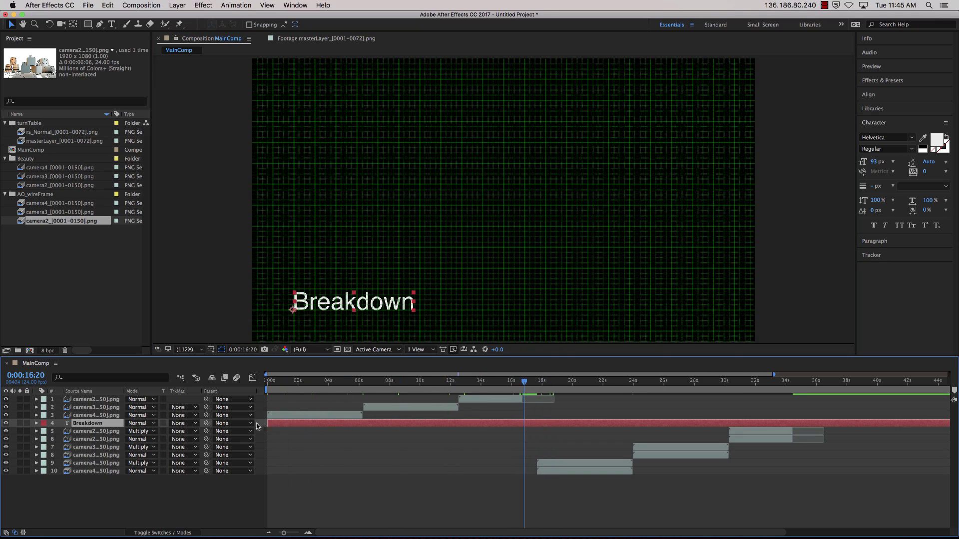
left_click_drag(267, 424, 523, 424)
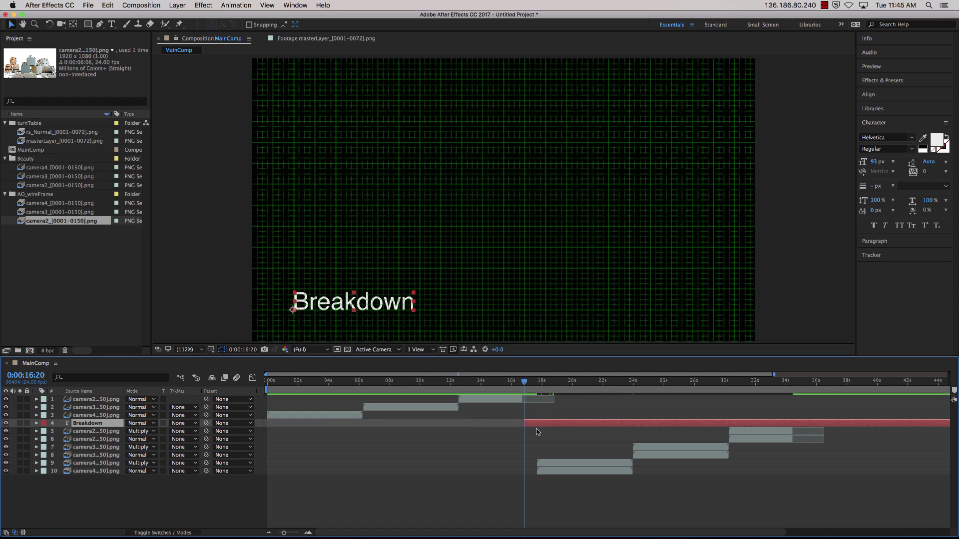
scroll(417, 521, "right", 10)
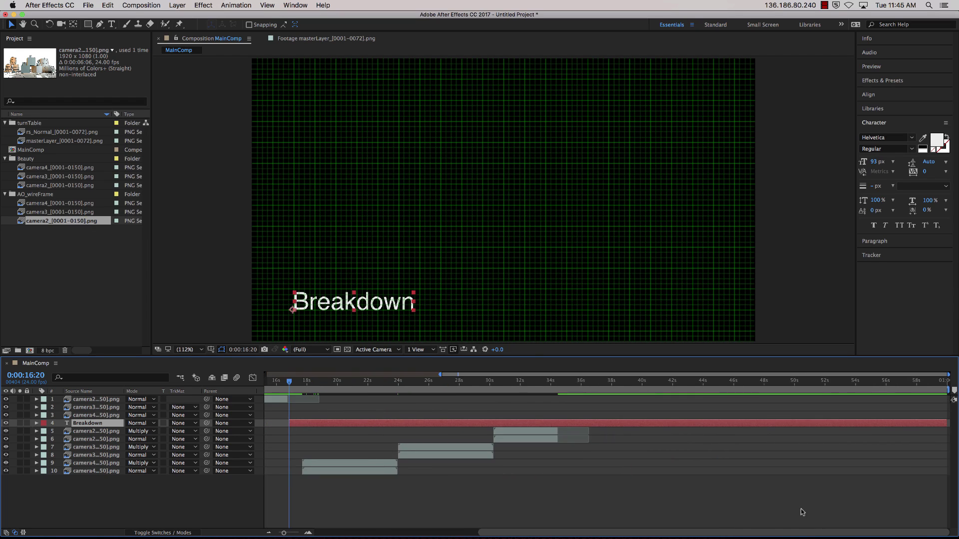
left_click_drag(946, 423, 312, 436)
left_click_drag(289, 382, 301, 382)
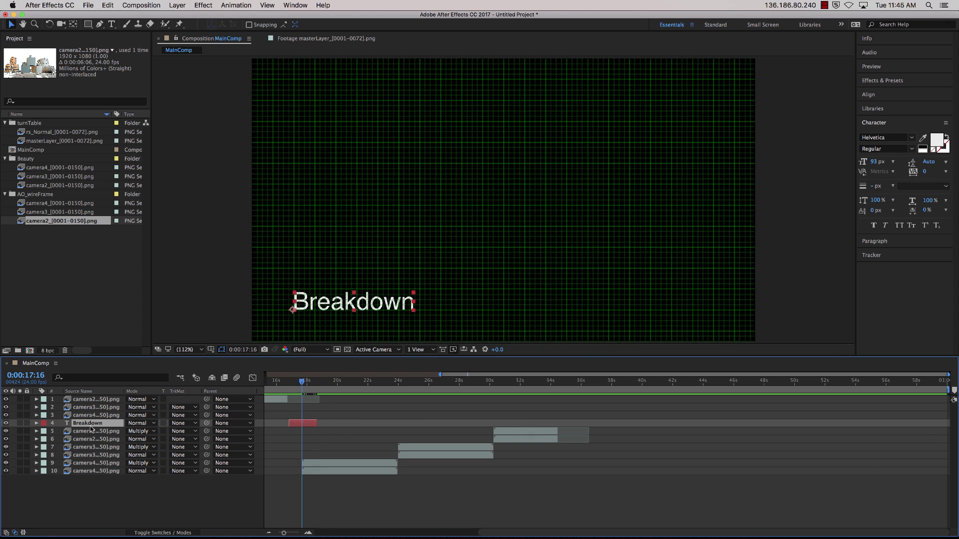
key("t")
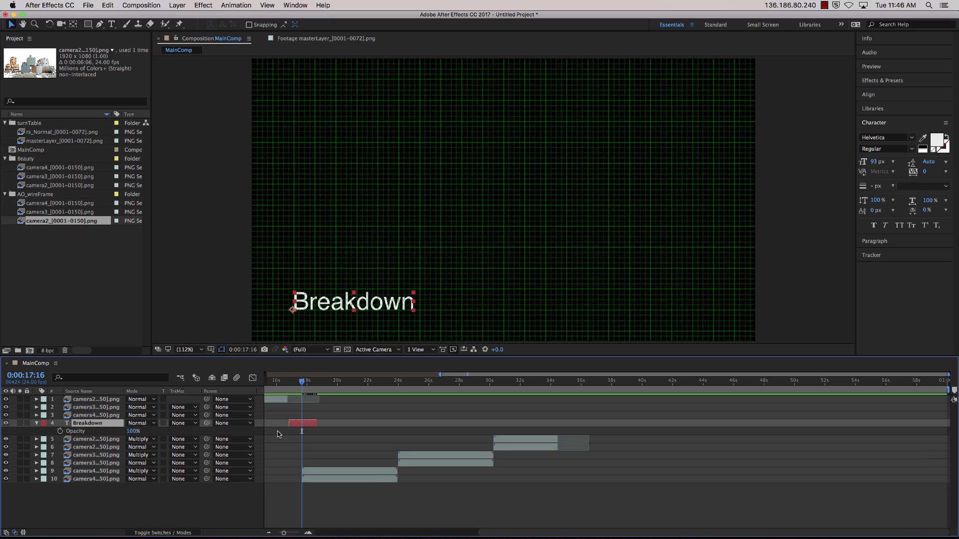
left_click_drag(305, 385, 297, 386)
left_click(60, 431)
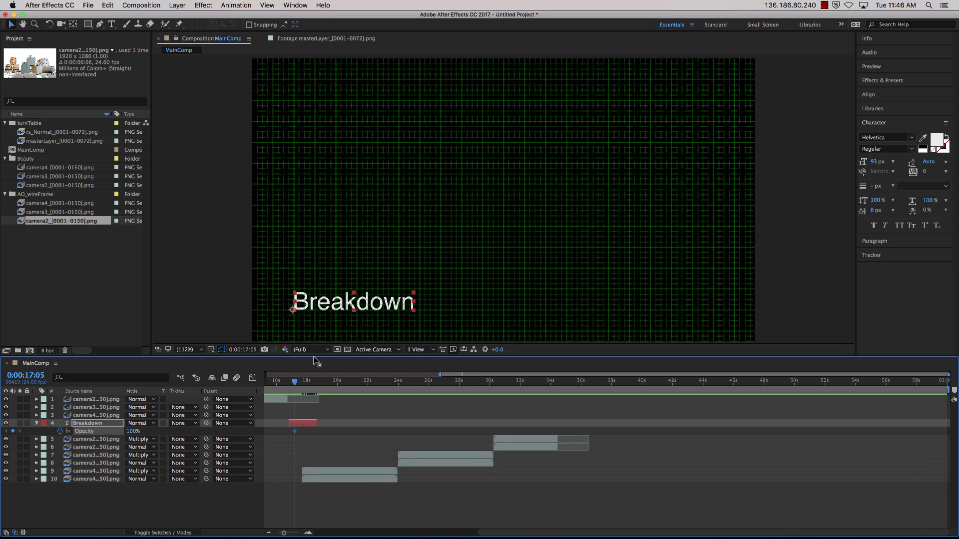
left_click(287, 383)
left_click_drag(287, 383, 290, 383)
left_click_drag(134, 431, 90, 432)
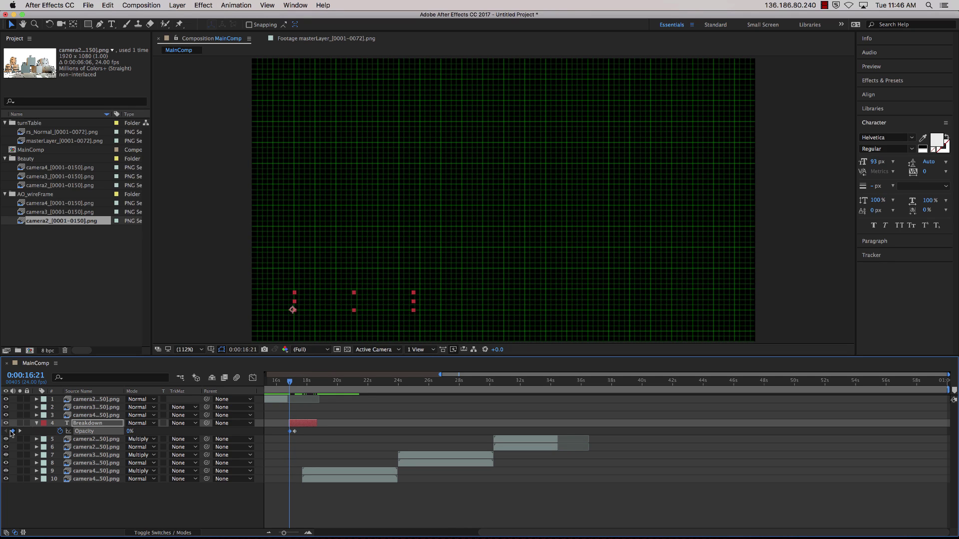
left_click(310, 384)
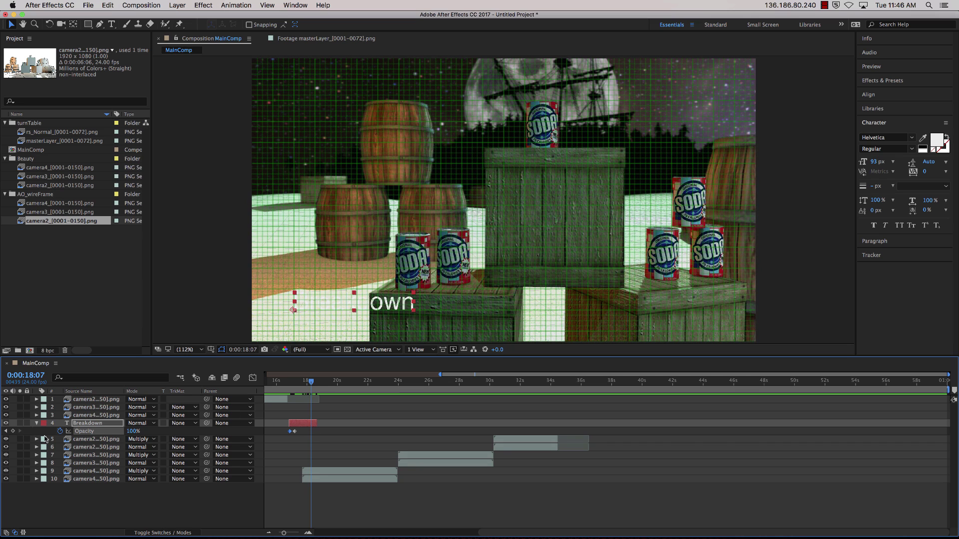
left_click(13, 431)
left_click_drag(311, 382, 316, 382)
left_click(133, 431)
type("0")
key("Return")
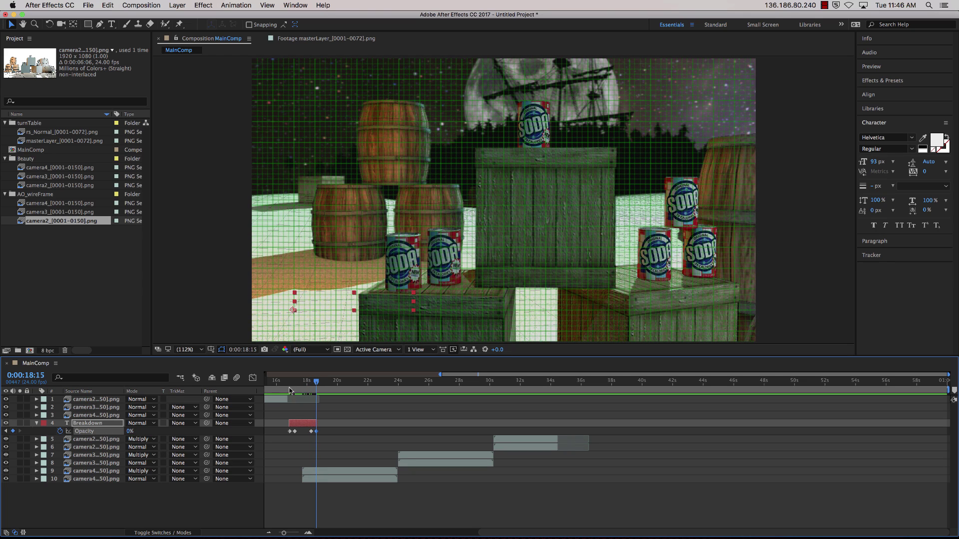
mouse_move(318, 385)
left_mouse_down()
mouse_move(286, 385)
mouse_move(310, 389)
left_mouse_up()
key("space")
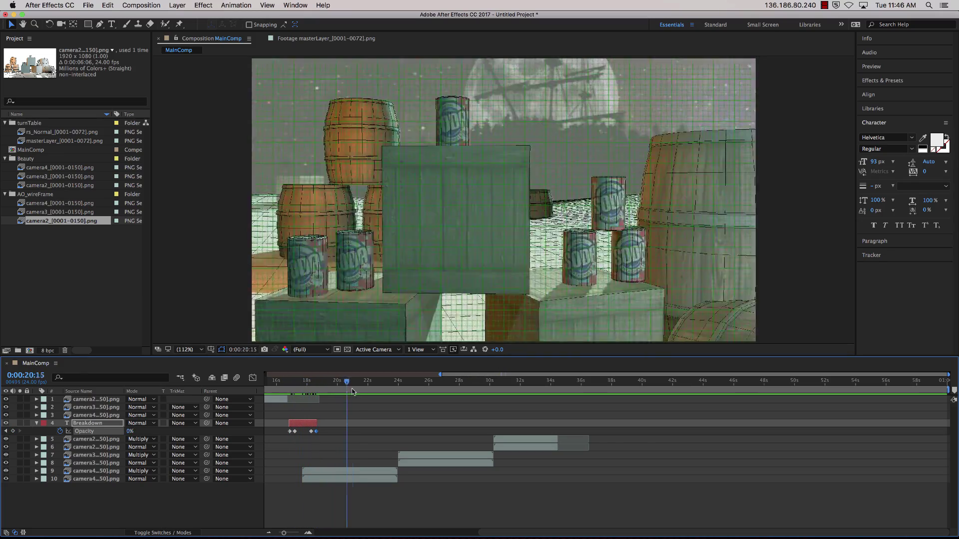
key("space")
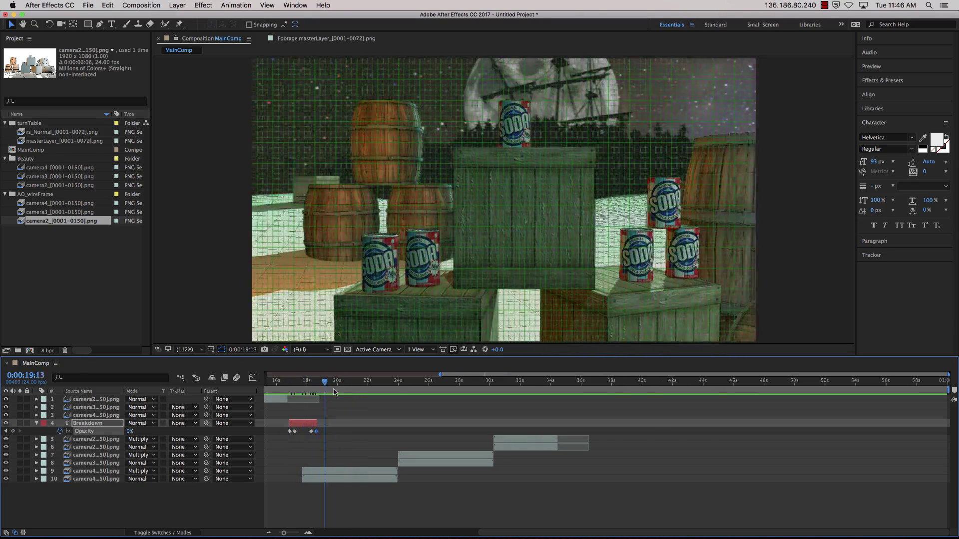
mouse_move(338, 393)
left_mouse_down()
mouse_move(577, 393)
mouse_move(338, 384)
left_mouse_up()
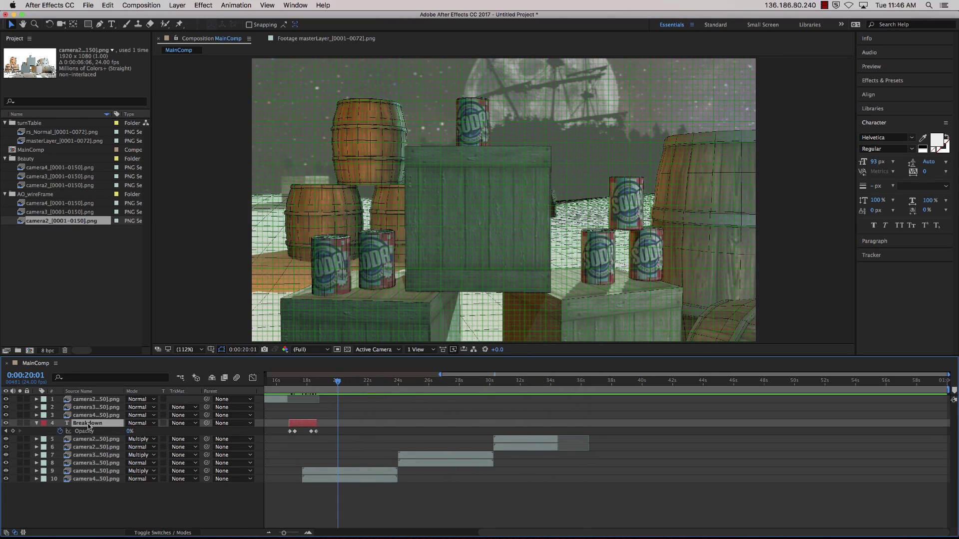
Duplicate the Breakdown title, move the copy to about 35s, and retype it as 'Turntables'.
key("super+d")
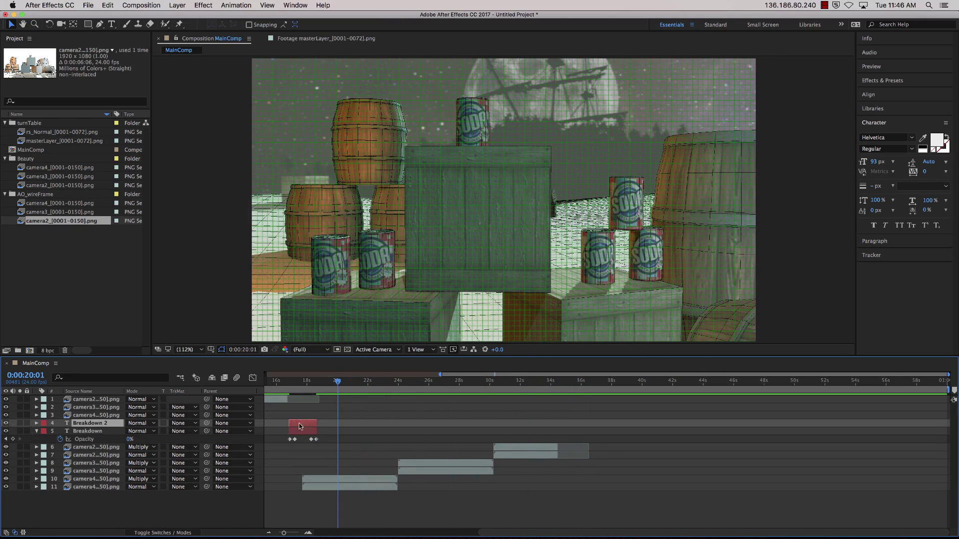
left_click_drag(299, 426, 582, 434)
left_click_drag(337, 385, 656, 426)
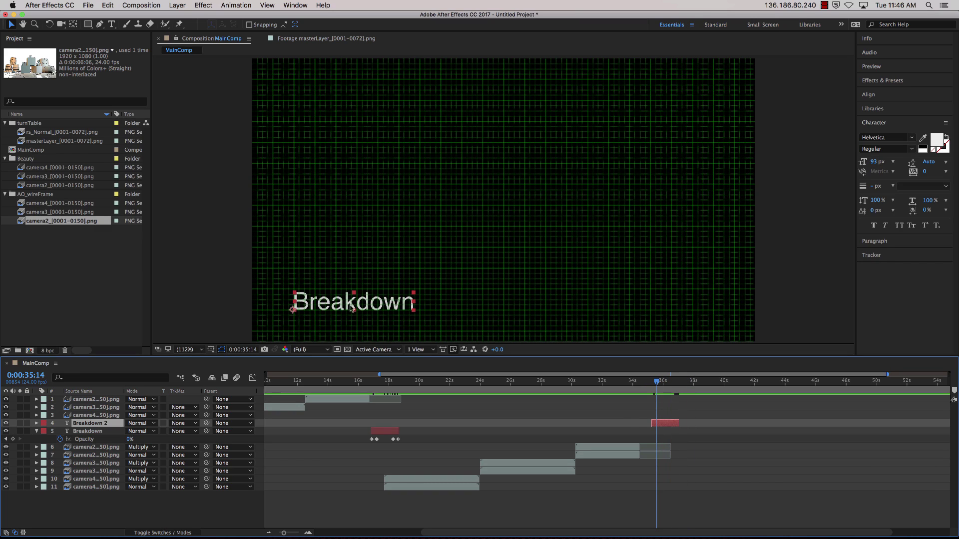
double_click(351, 307)
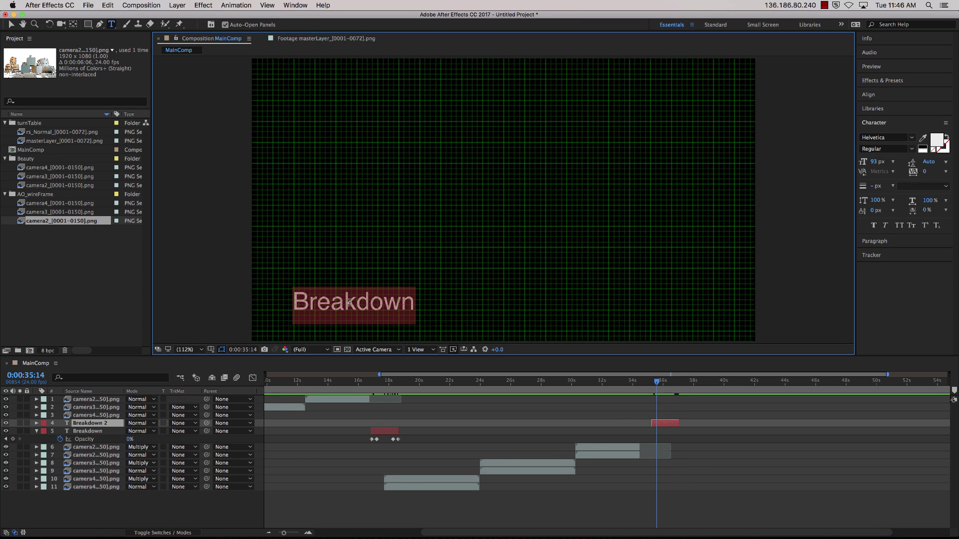
type("T")
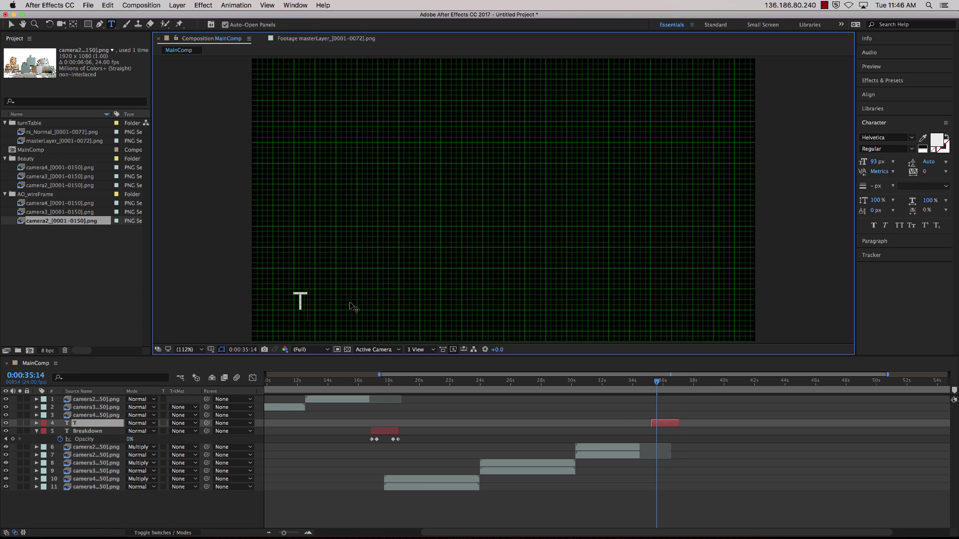
type("urntables")
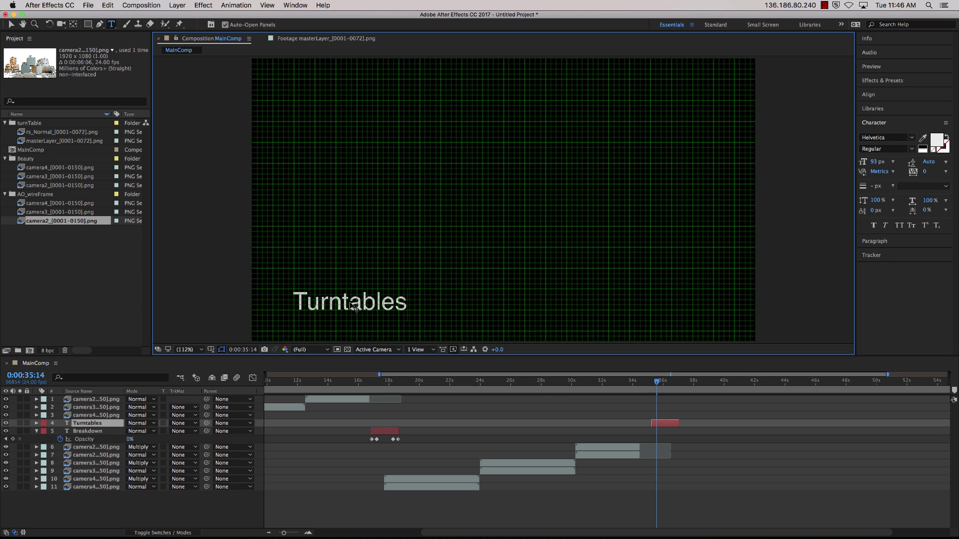
left_click(727, 430)
key("Home")
Preview the composition around the Turntables title, then return to about 16 seconds.
key("space")
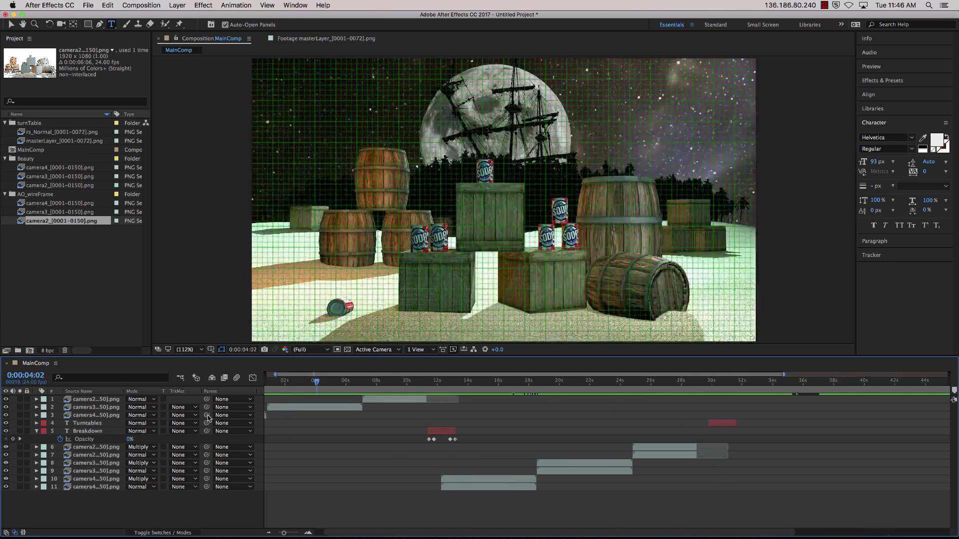
left_click(803, 381)
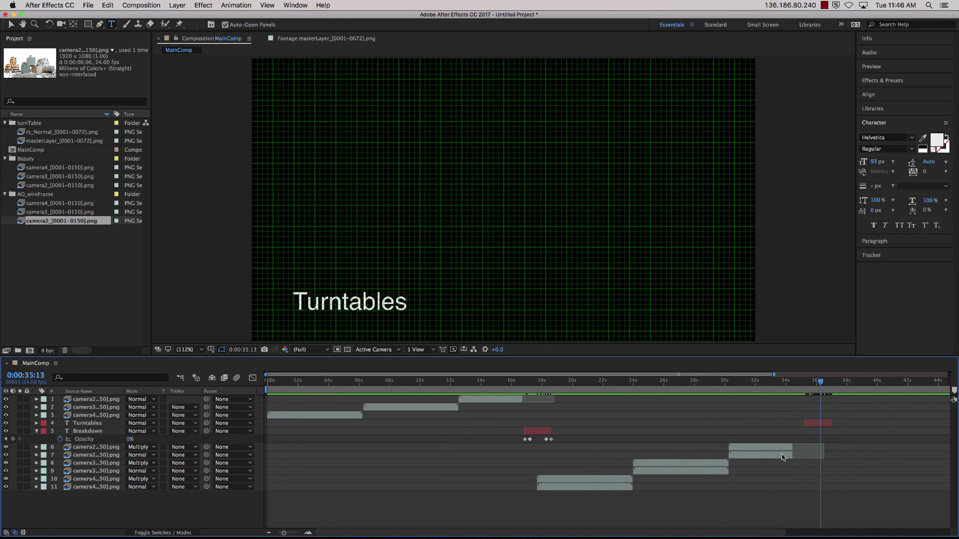
left_click(669, 381)
left_click_drag(660, 473, 524, 494)
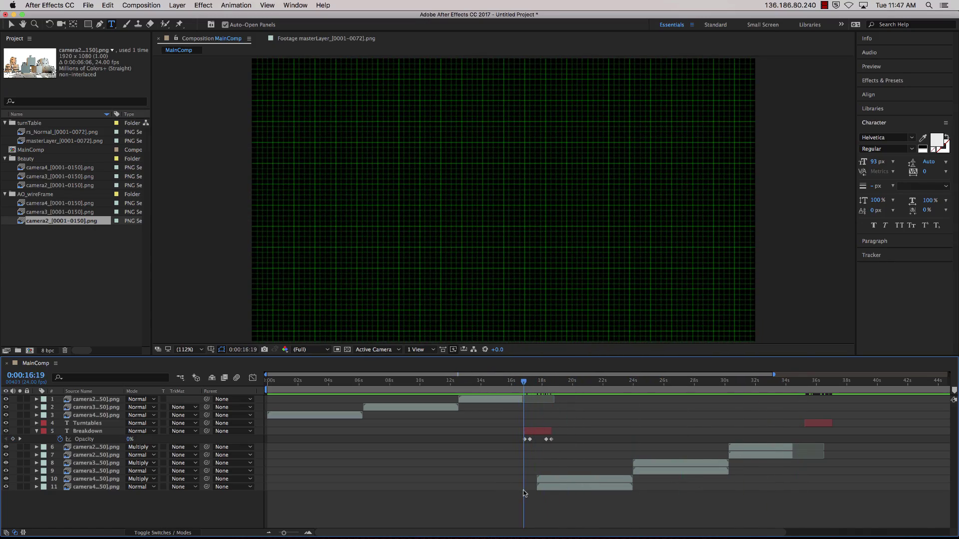
Create a black solid layer, Black Solid 1, trimmed to start near 14 seconds.
right_click(333, 512)
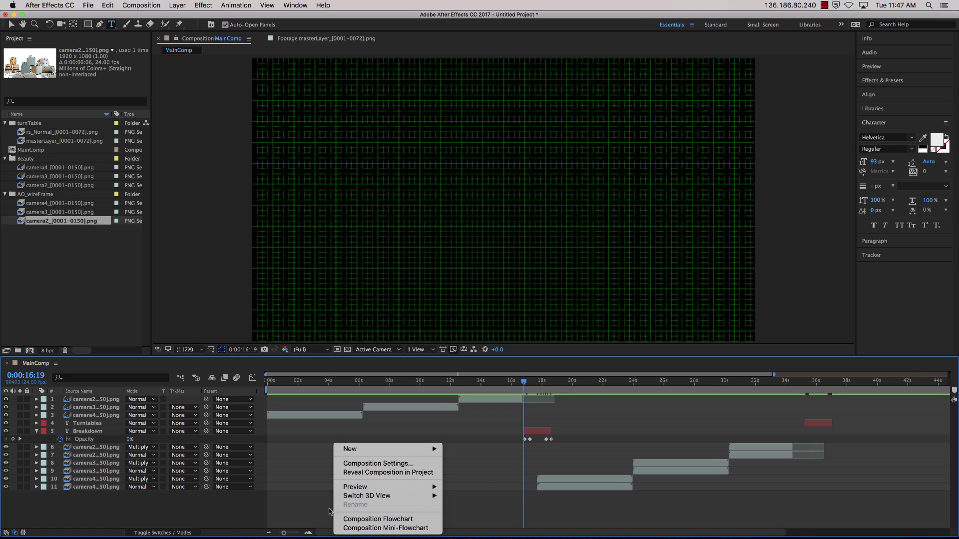
mouse_move(367, 450)
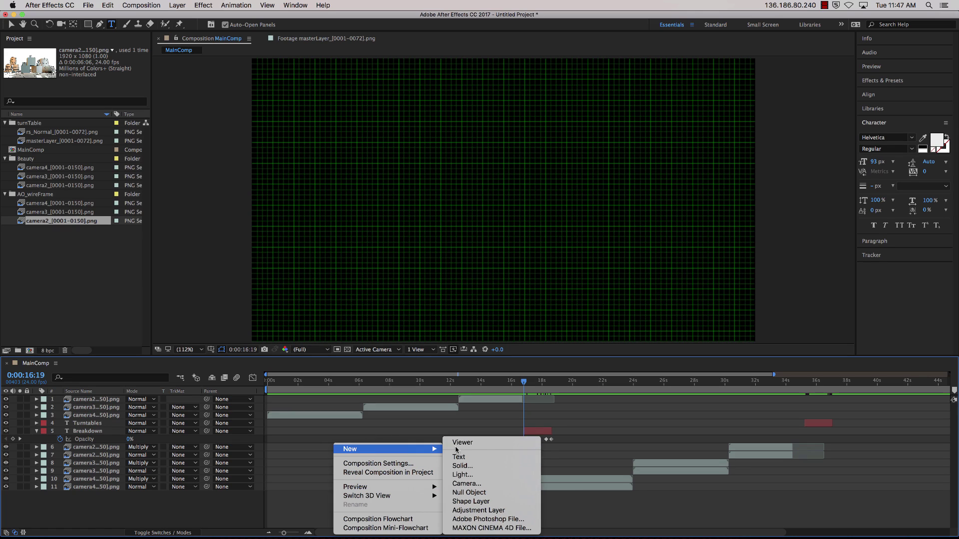
left_click(496, 467)
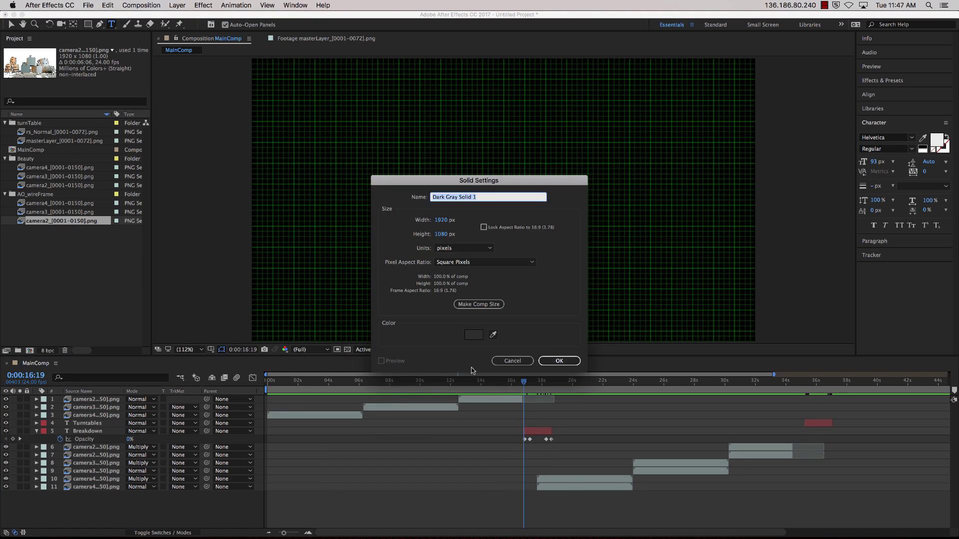
left_click(474, 339)
left_click_drag(400, 326, 368, 338)
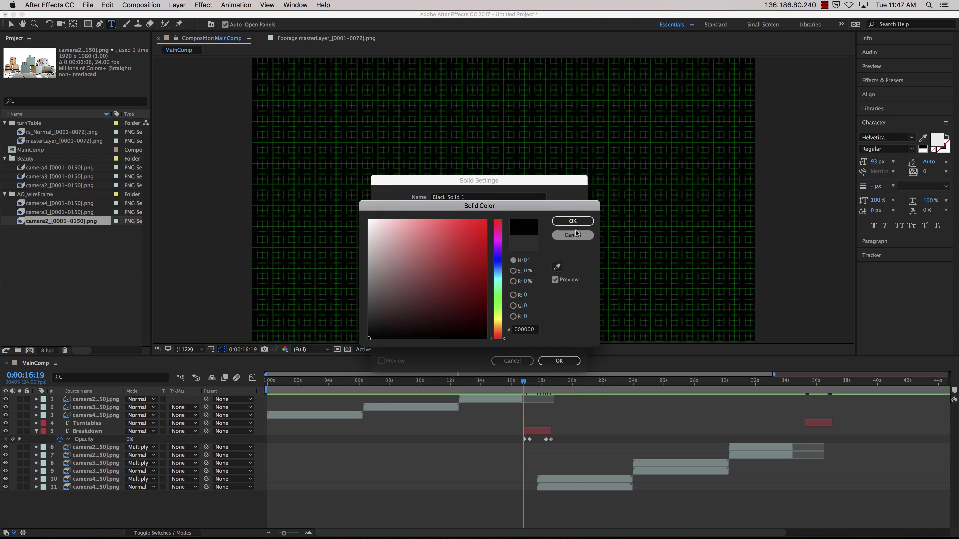
left_click(577, 224)
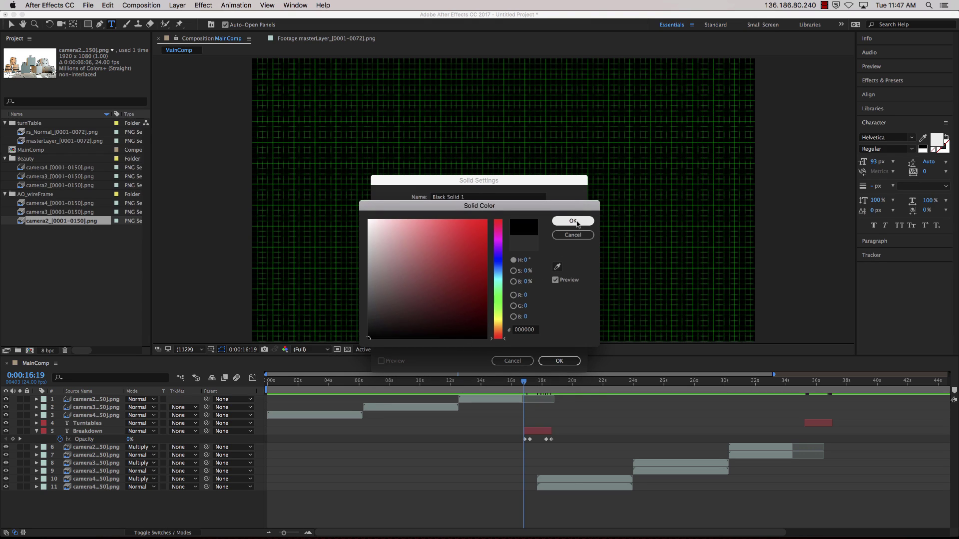
left_click(577, 225)
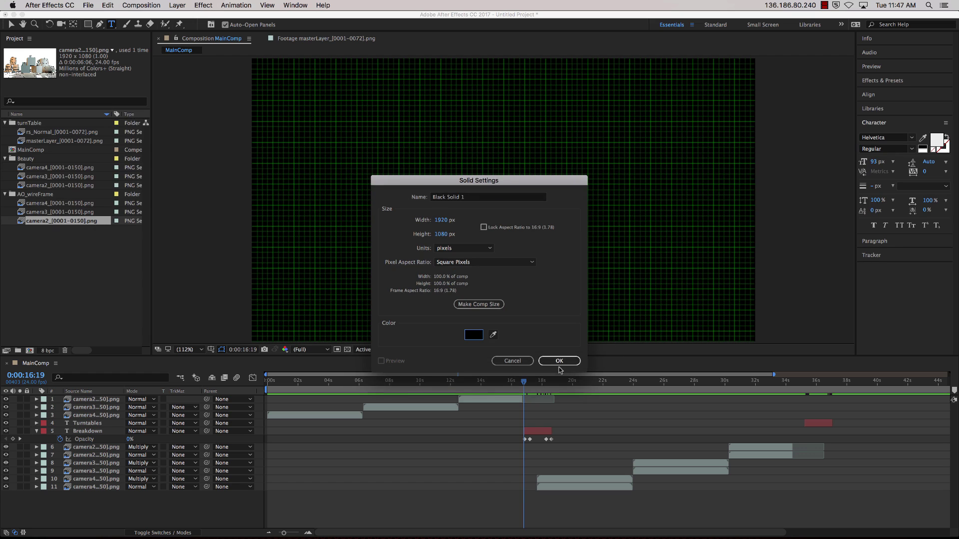
left_click(559, 361)
left_click_drag(269, 400, 482, 405)
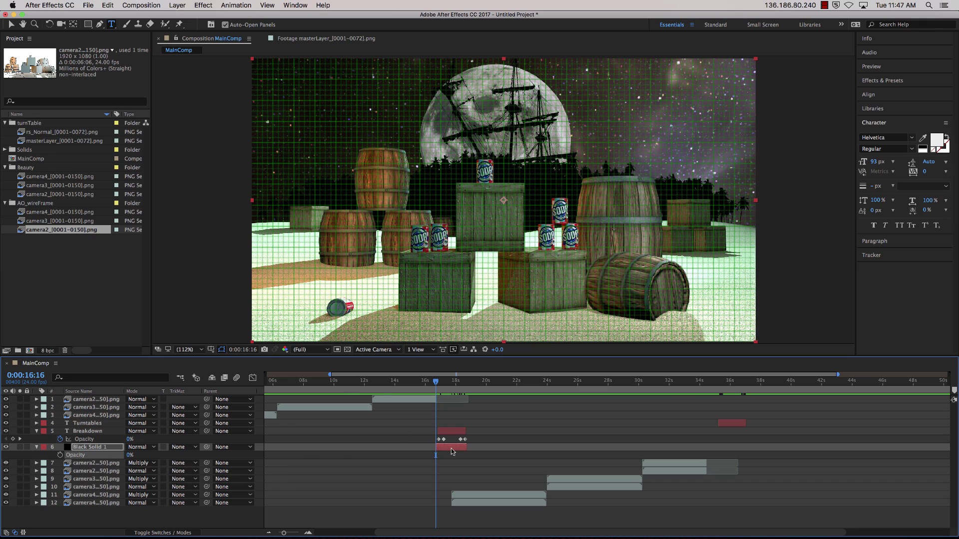
left_click(451, 448)
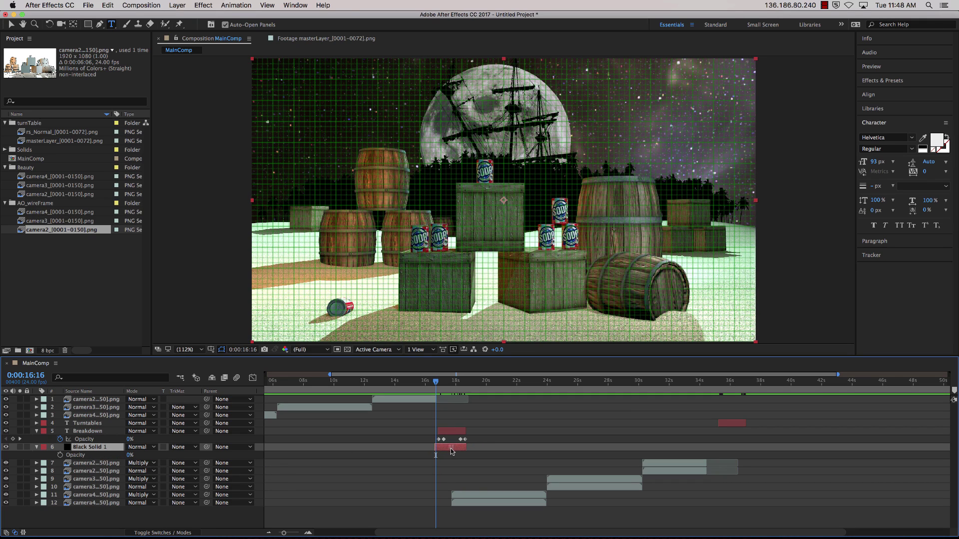
Copy the Breakdown title's opacity keyframes onto Black Solid 1.
left_click(439, 440)
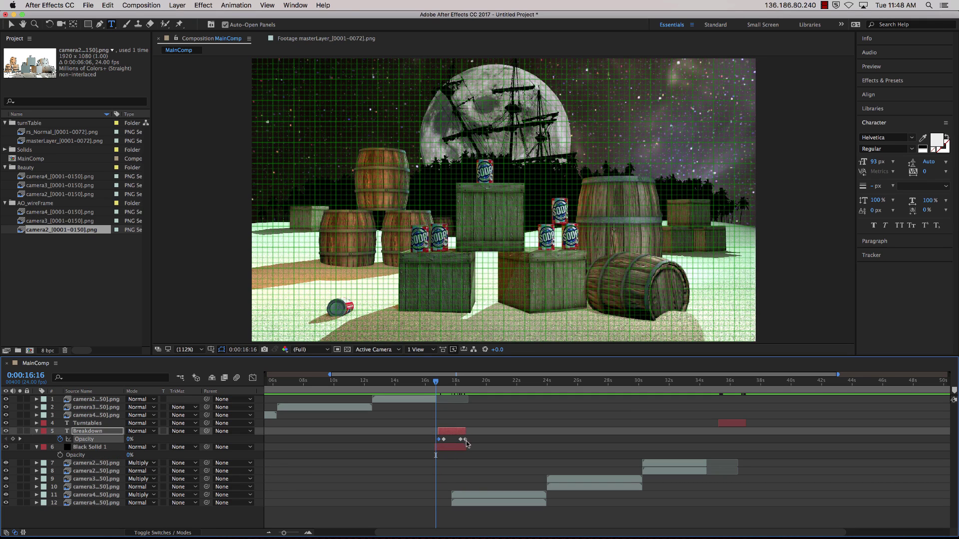
left_click(431, 442)
left_click_drag(427, 439, 471, 442)
left_click(91, 449)
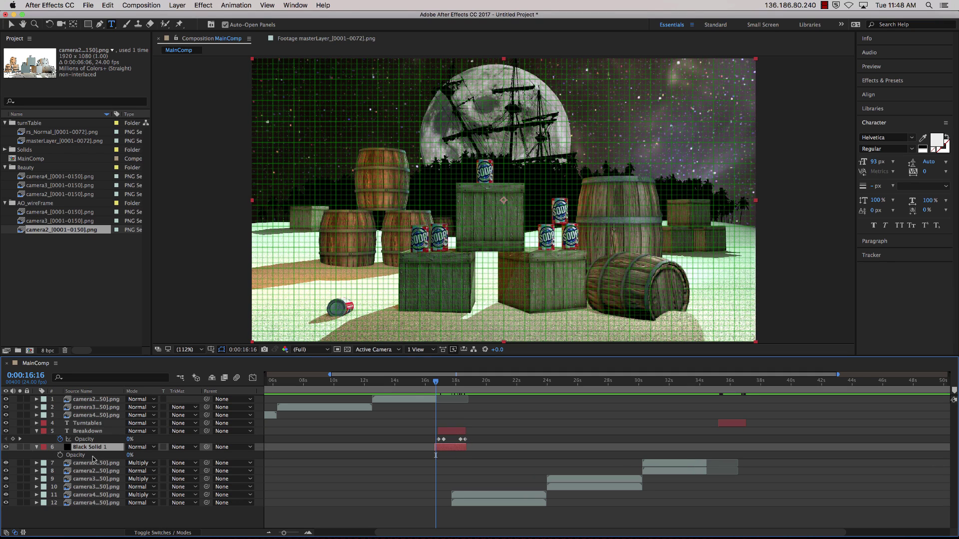
key("super+v")
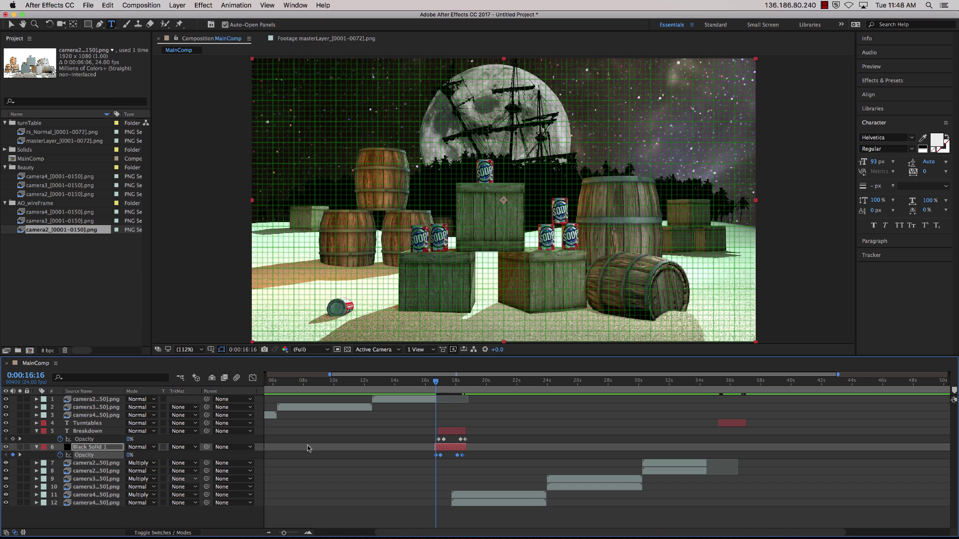
Shift the black solid's fade slightly earlier and adjust one opacity keyframe's timing.
mouse_move(438, 384)
left_mouse_down()
mouse_move(447, 384)
mouse_move(432, 393)
left_mouse_up()
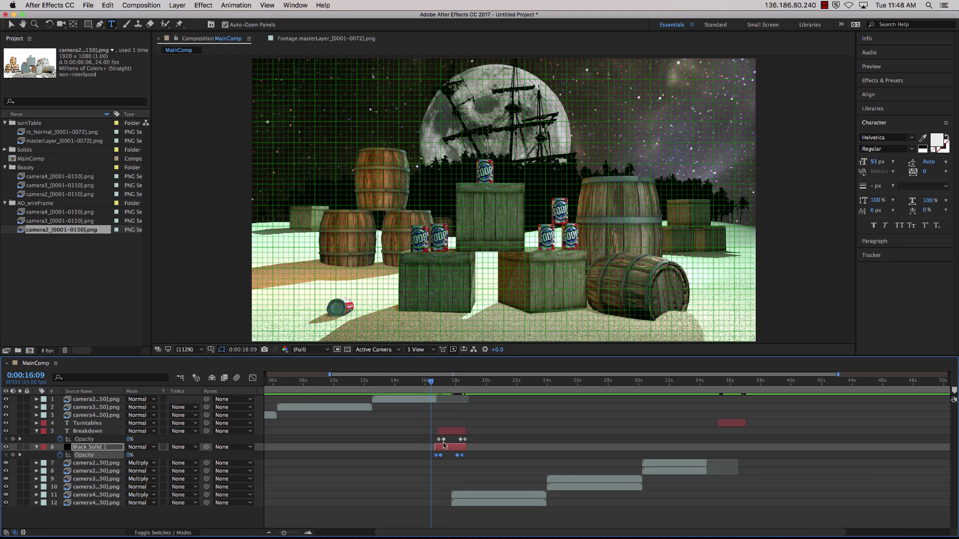
mouse_move(445, 446)
left_mouse_down()
mouse_move(435, 447)
mouse_move(470, 448)
mouse_move(447, 455)
left_mouse_up()
left_click_drag(441, 454, 460, 458)
mouse_move(429, 388)
left_mouse_down()
mouse_move(401, 389)
mouse_move(428, 398)
left_mouse_up()
Select the three camera layers by label group, move them to the bottom of the stack, and check the fade.
left_click(395, 400)
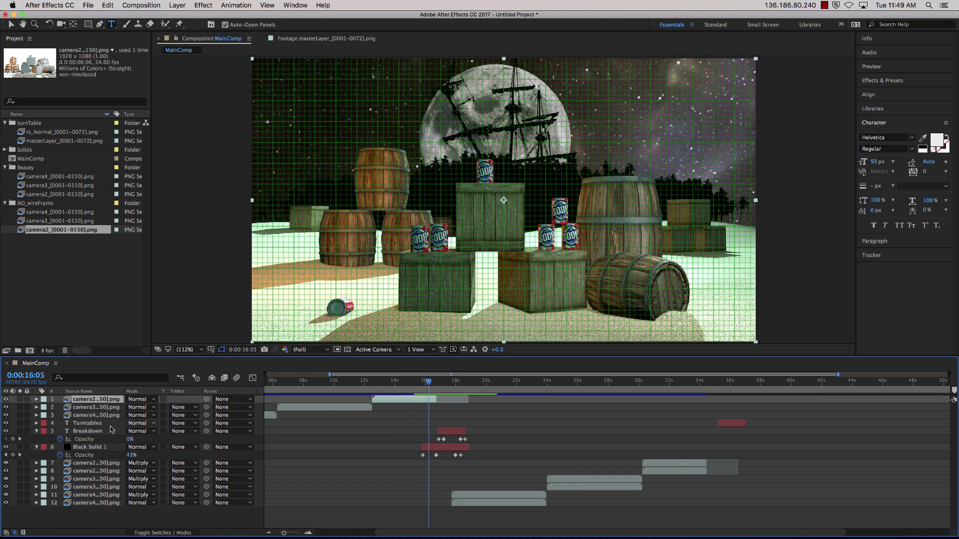
left_click(43, 415)
left_click(70, 369)
left_click_drag(105, 402, 102, 530)
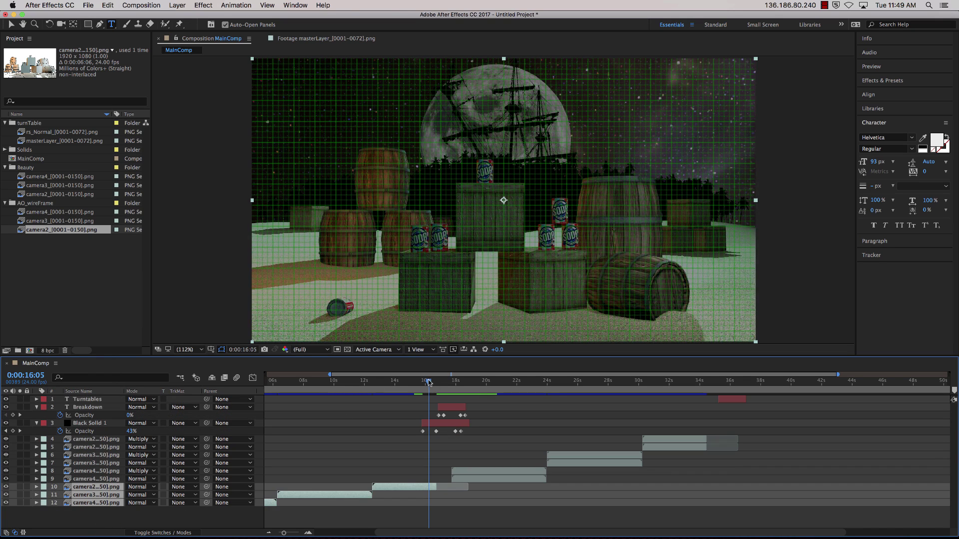
left_click_drag(428, 382, 743, 384)
left_click(604, 382)
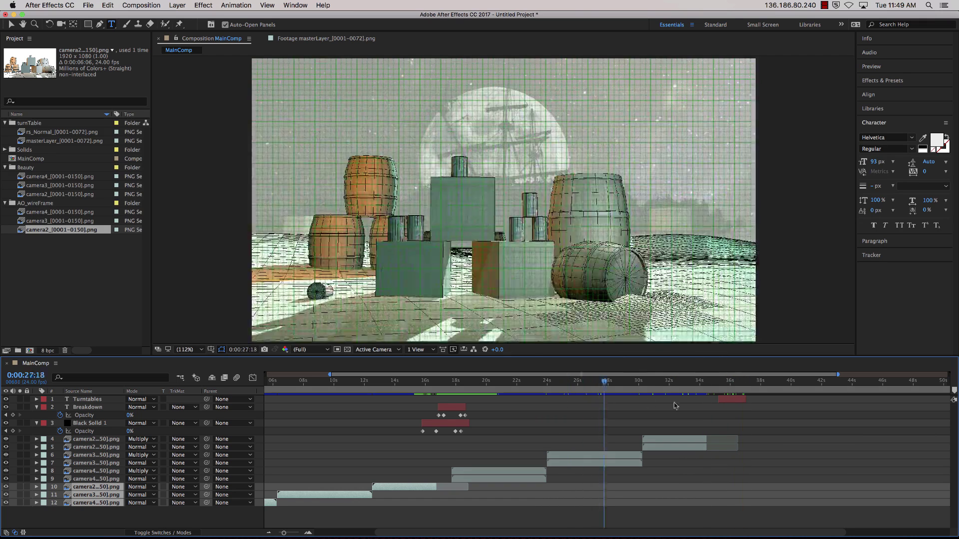
Add the masterLayer turntable footage below the titles around 37s and preview the barrel spinning.
left_click(733, 382)
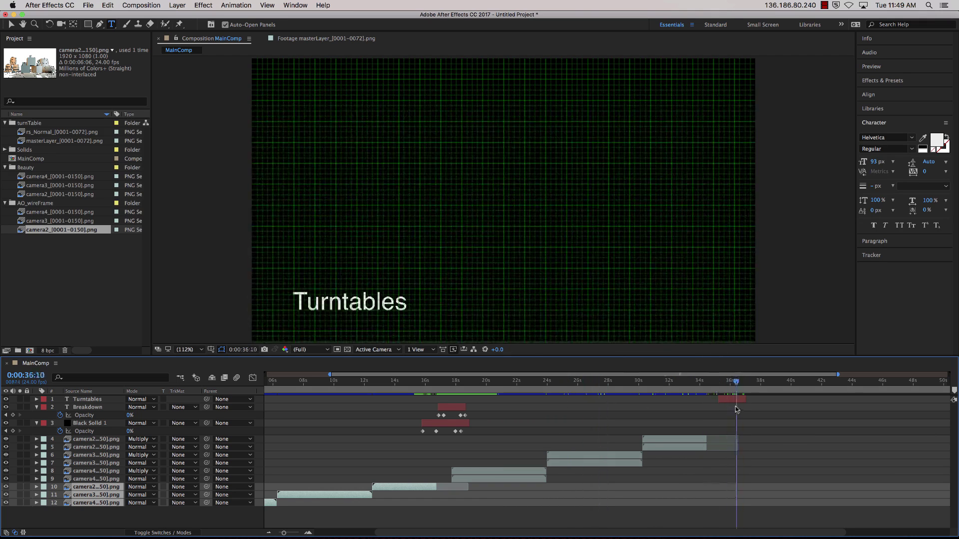
left_click(68, 143)
left_click_drag(810, 428, 770, 423)
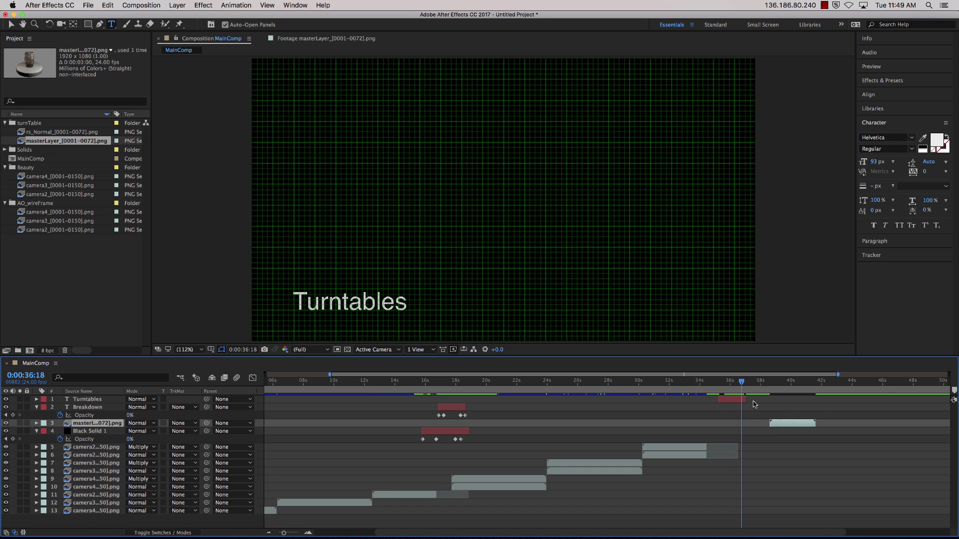
mouse_move(743, 383)
left_mouse_down()
mouse_move(776, 384)
mouse_move(732, 383)
mouse_move(739, 391)
left_mouse_up()
left_click_drag(783, 423, 749, 423)
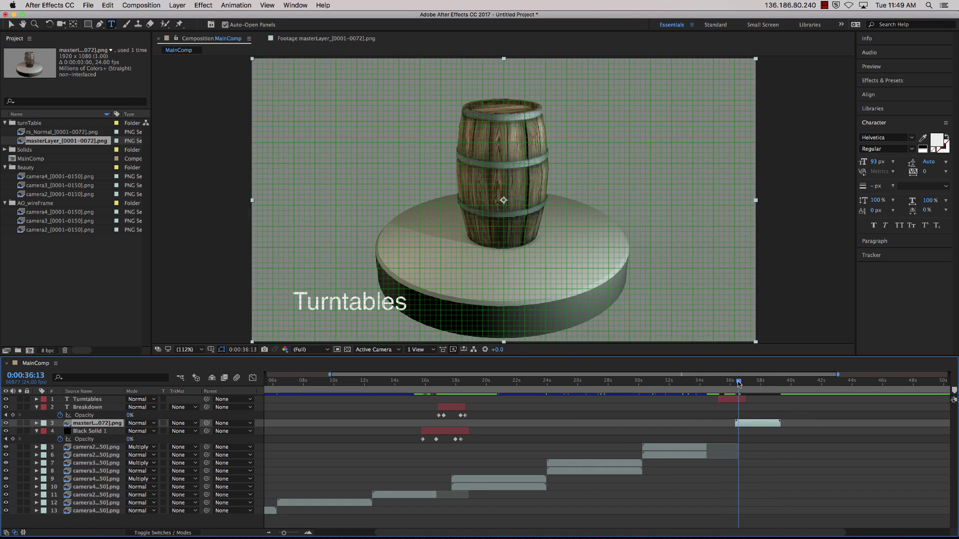
left_click_drag(739, 389, 739, 425)
left_click_drag(727, 389, 747, 400)
key("space")
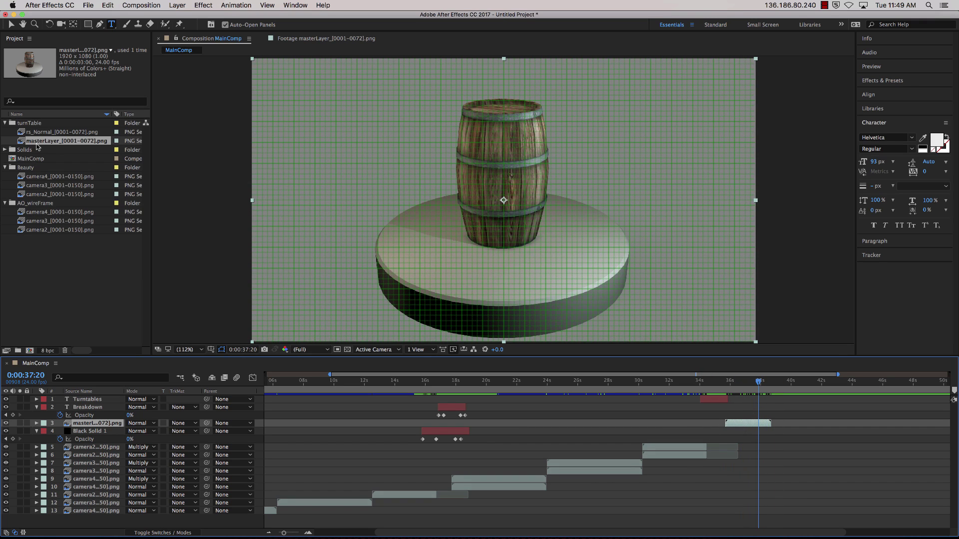
Add a second masterLayer turntable copy after the first, then the rs_Normal render near 40s.
left_click_drag(37, 145, 788, 436)
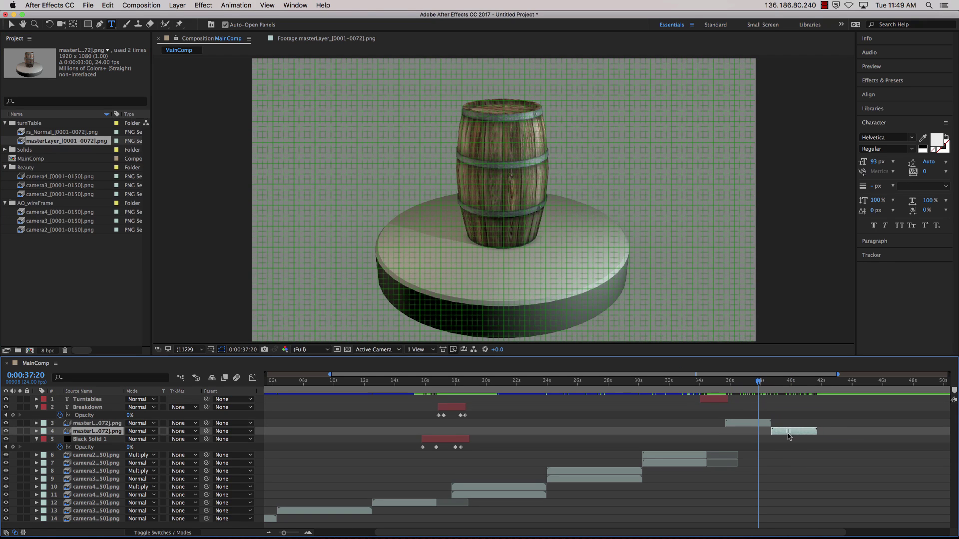
key("space")
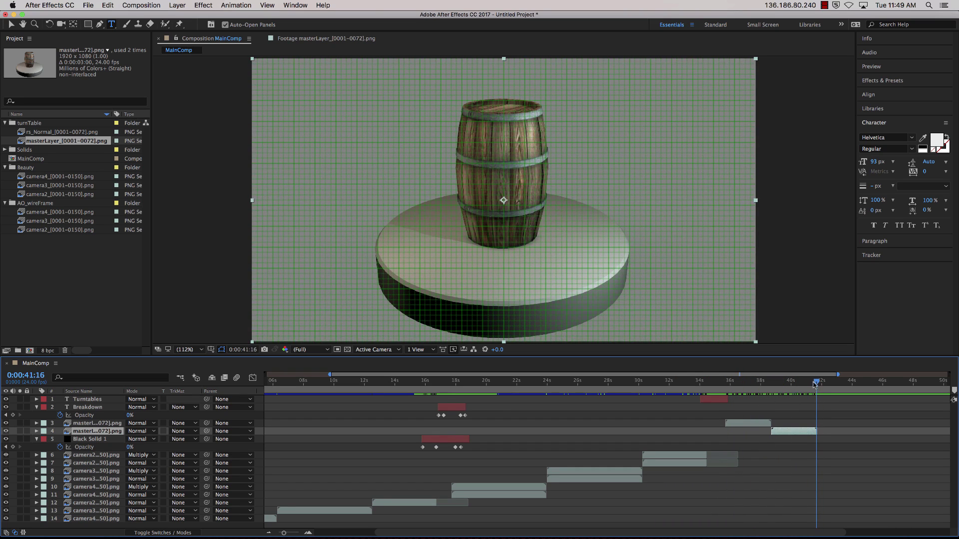
left_click_drag(815, 385, 748, 394)
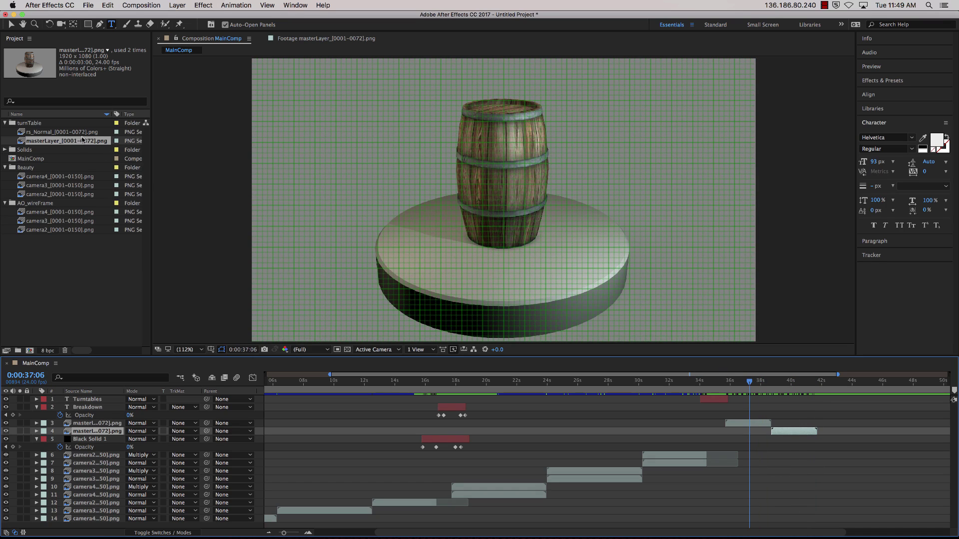
left_click_drag(61, 131, 808, 425)
left_click_drag(751, 383, 806, 424)
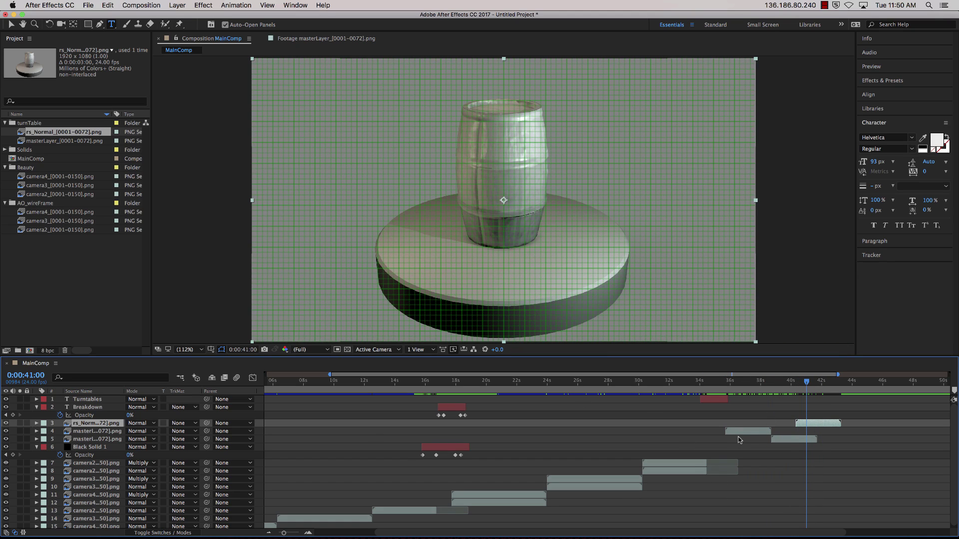
Keyframe rs_Normal's Opacity at 100%, then set 0% at the layer's first frame.
key("t")
left_click(60, 431)
left_click_drag(807, 381, 796, 385)
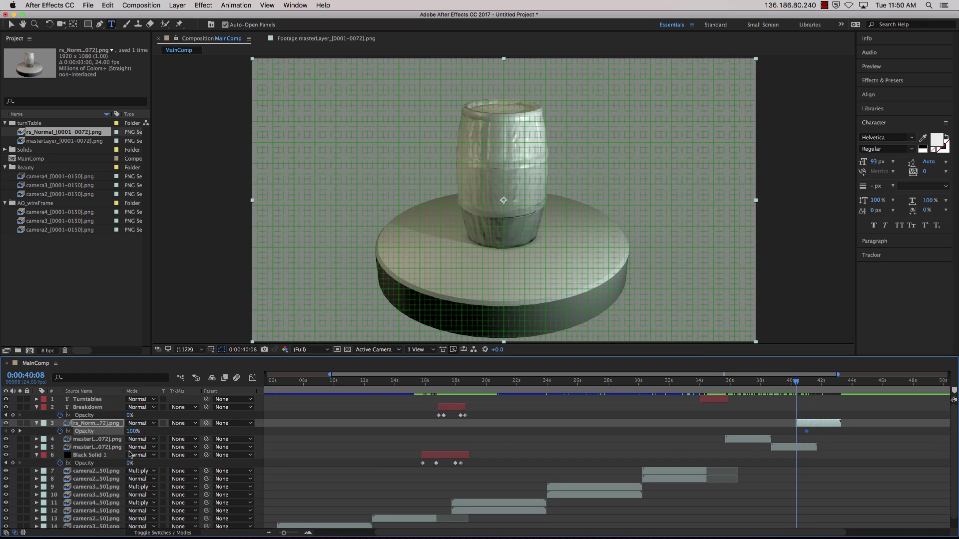
left_click(132, 431)
type("0")
key("Return")
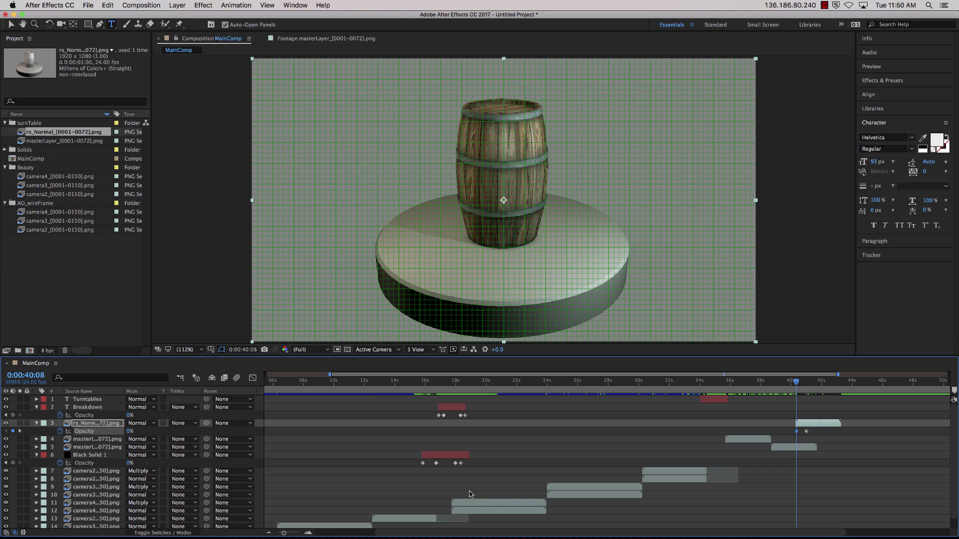
Preview the rs_Normal fade-in and scrub to check it midway through.
key("space")
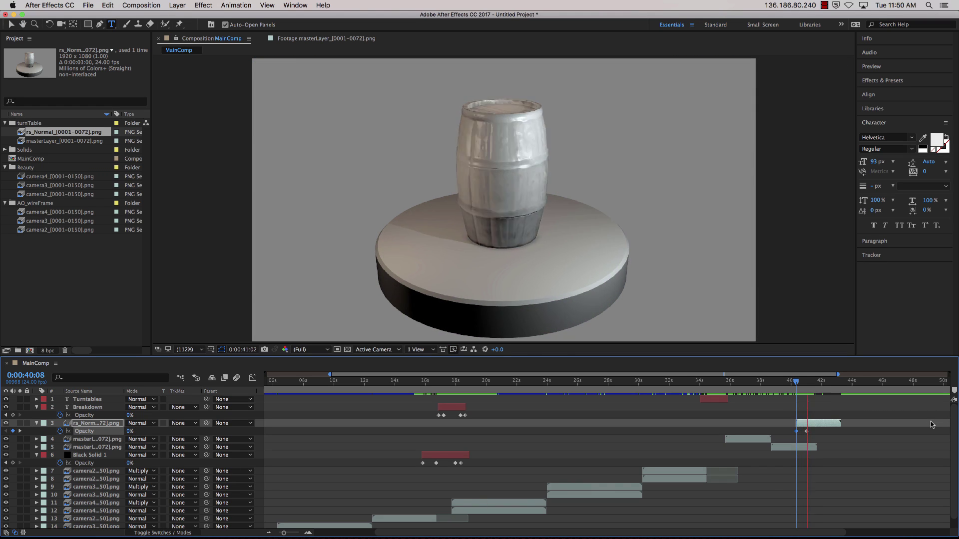
mouse_move(819, 383)
left_mouse_down()
mouse_move(719, 389)
mouse_move(748, 402)
mouse_move(820, 394)
mouse_move(722, 399)
mouse_move(739, 412)
mouse_move(753, 387)
mouse_move(820, 392)
mouse_move(808, 394)
left_mouse_up()
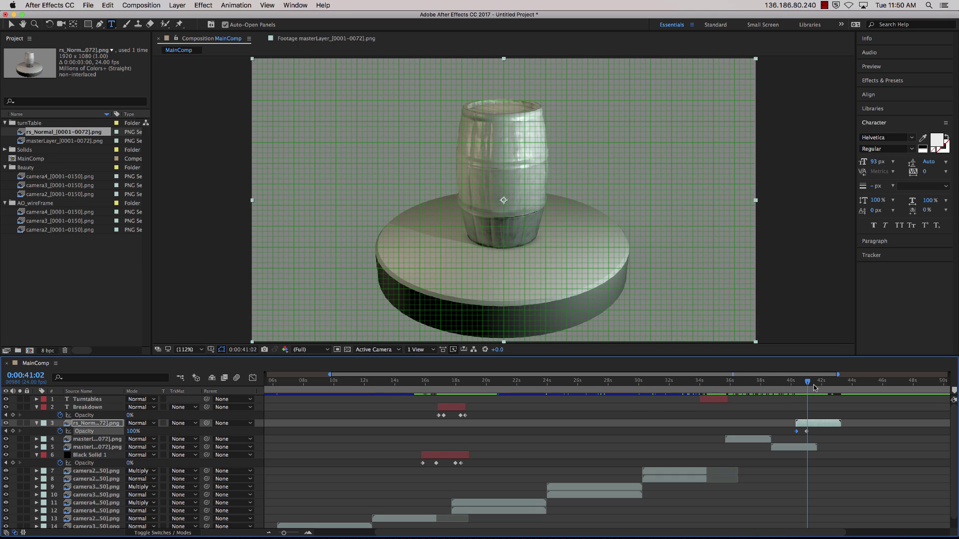
key("space")
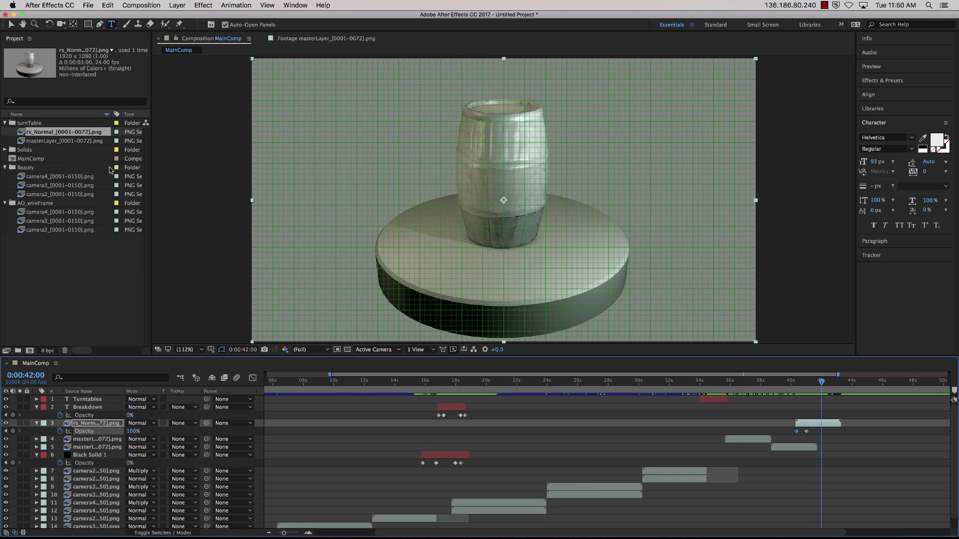
left_click_drag(821, 383, 804, 407)
Zoom the timeline out to show the full minute and check where the fade-in ends.
scroll(418, 533, "left", 5)
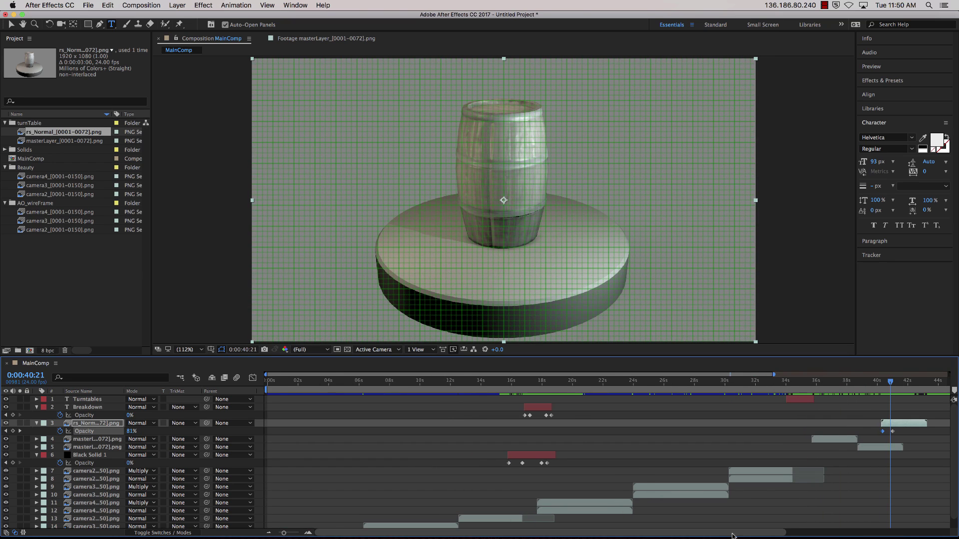
scroll(650, 534, "right", 2)
scroll(549, 536, "left", 2)
left_click_drag(283, 534, 249, 534)
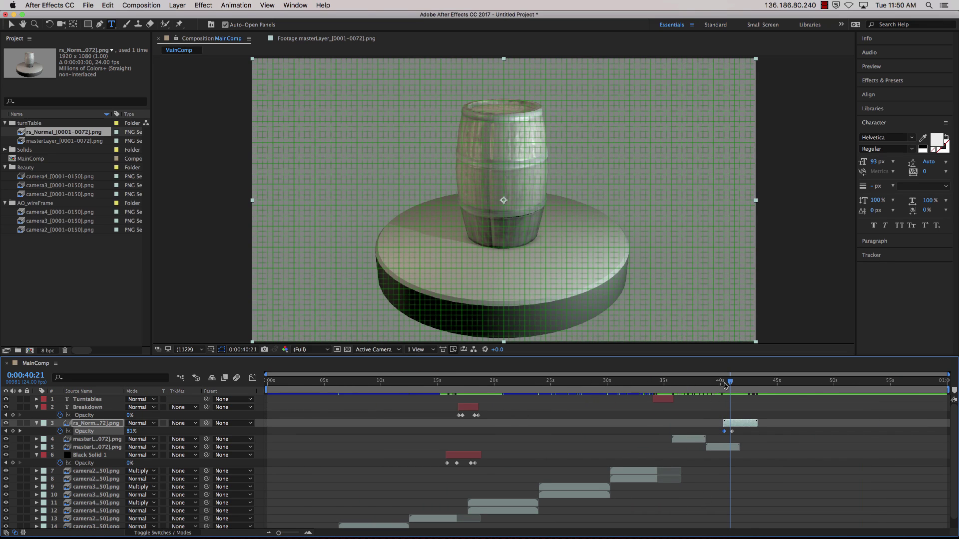
left_click_drag(730, 384, 756, 392)
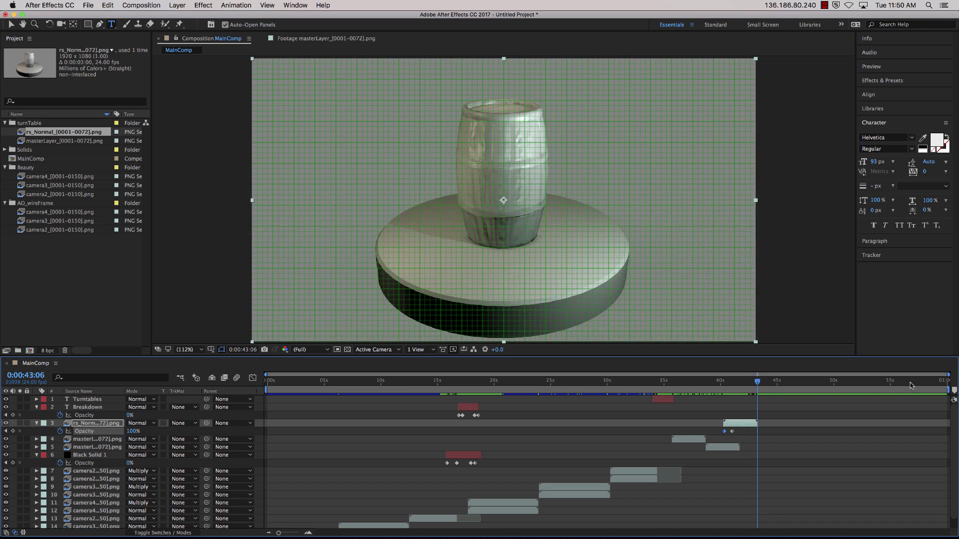
Pull the Work Area End back to just past the rs_Normal layer's end.
left_click_drag(948, 392, 453, 397)
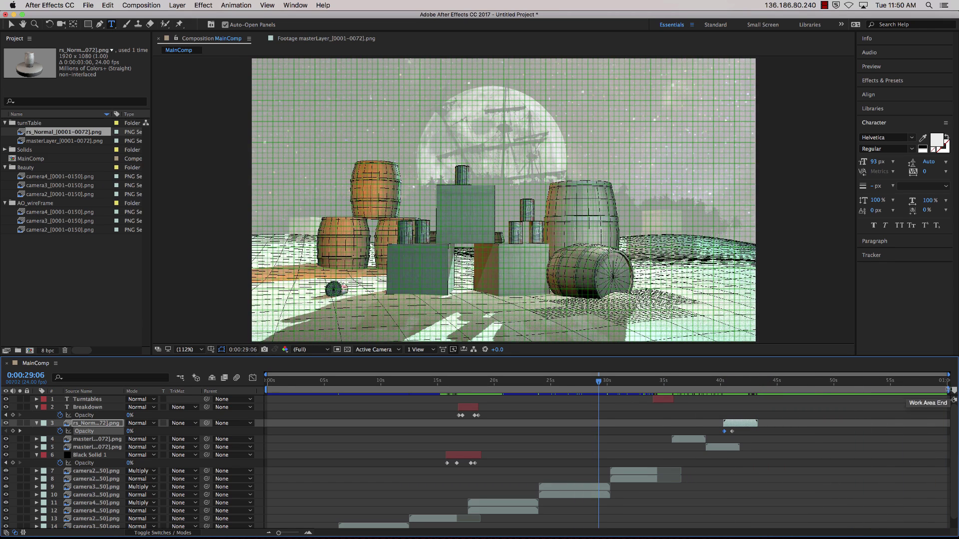
left_click_drag(949, 390, 763, 393)
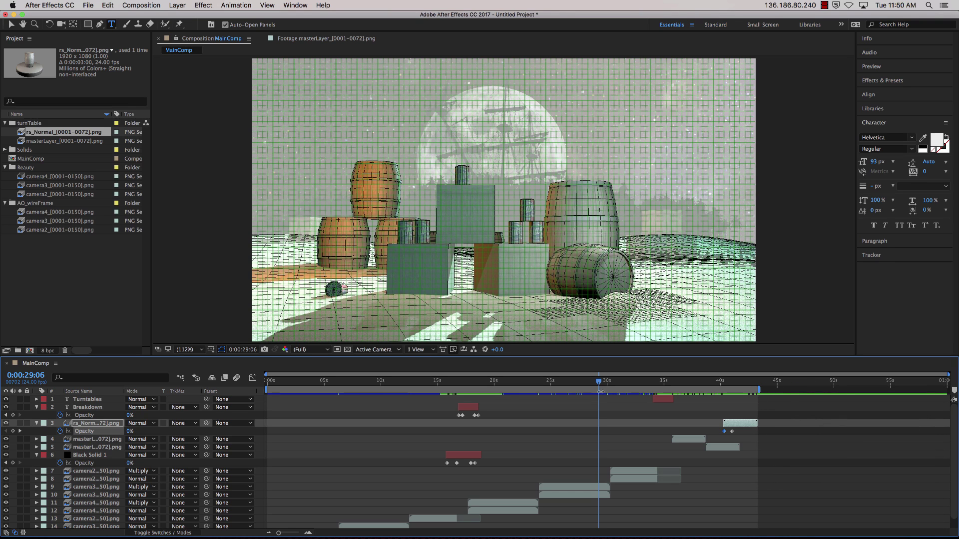
left_click_drag(603, 385, 795, 390)
key("i")
Duplicate Black Solid 1, move the copy to the top at about 0:00:42, and end the work area at 46:03.
left_click(470, 455)
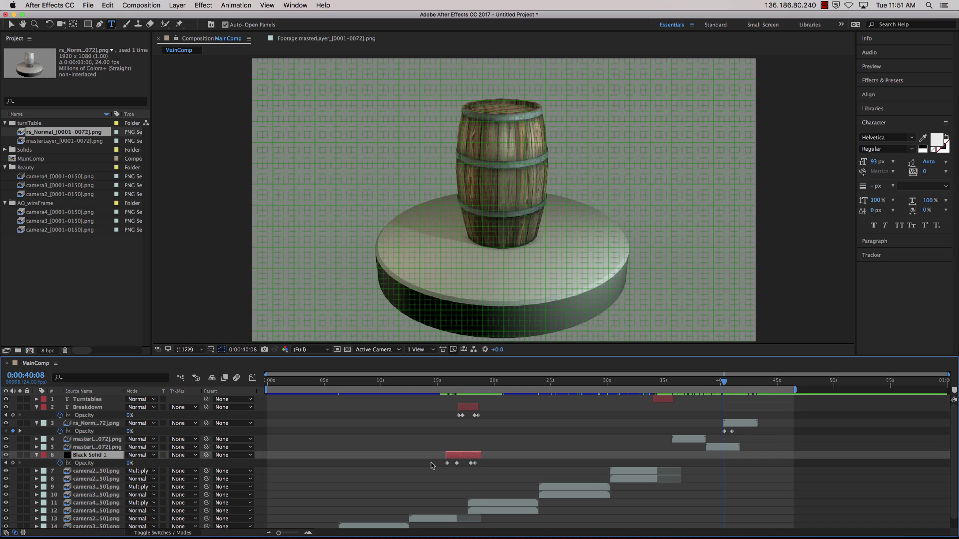
key("super+d")
left_click_drag(96, 455, 124, 398)
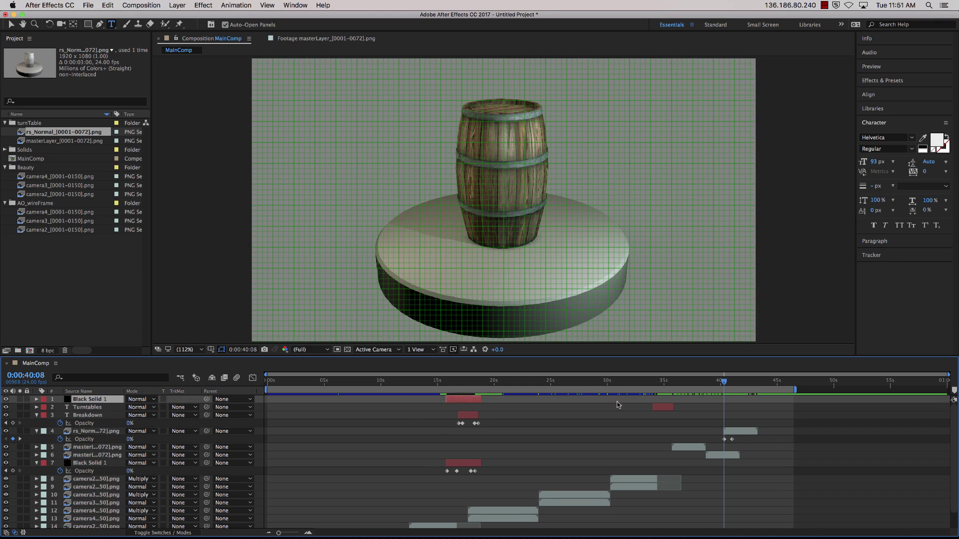
left_click_drag(461, 401, 793, 389)
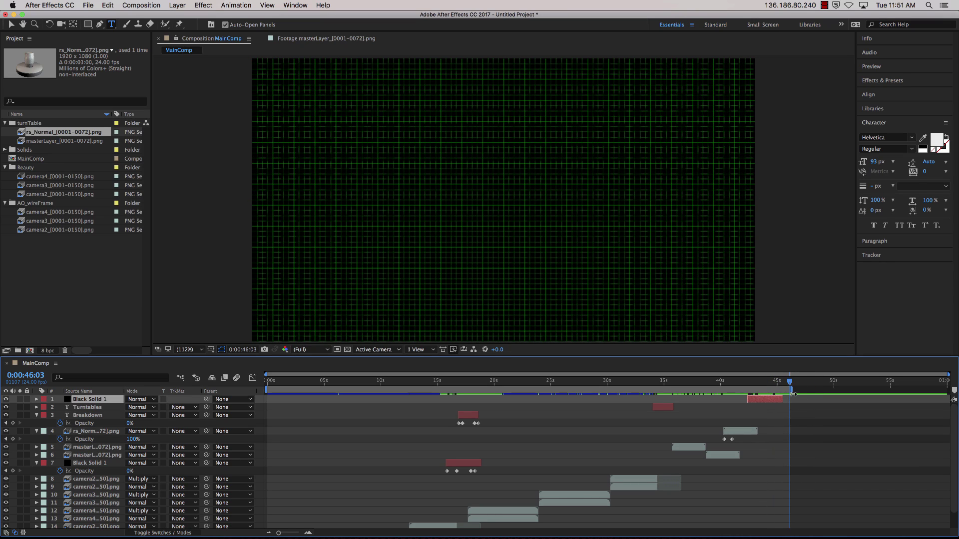
left_click_drag(791, 390, 793, 413)
Trim MainComp to its work area and review the trimmed comp.
right_click(750, 392)
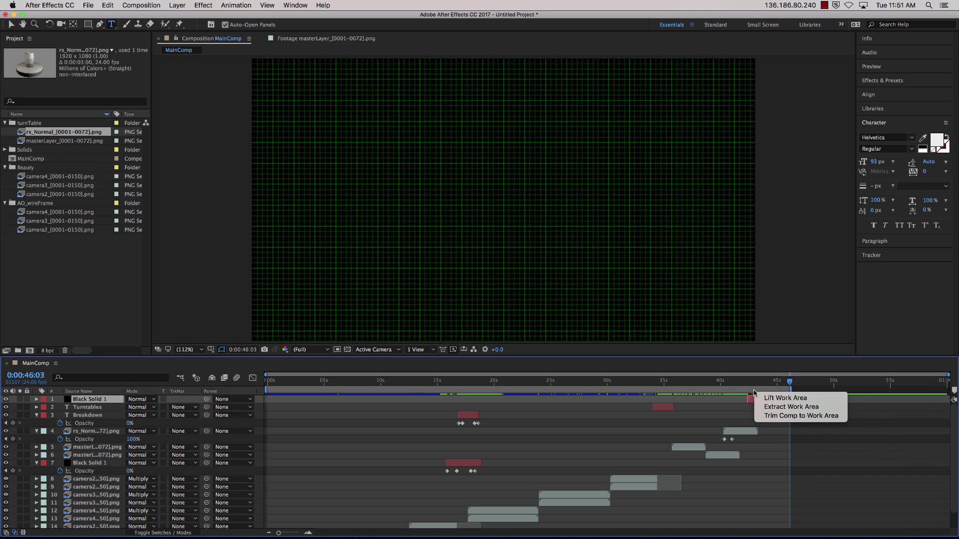
left_click(802, 417)
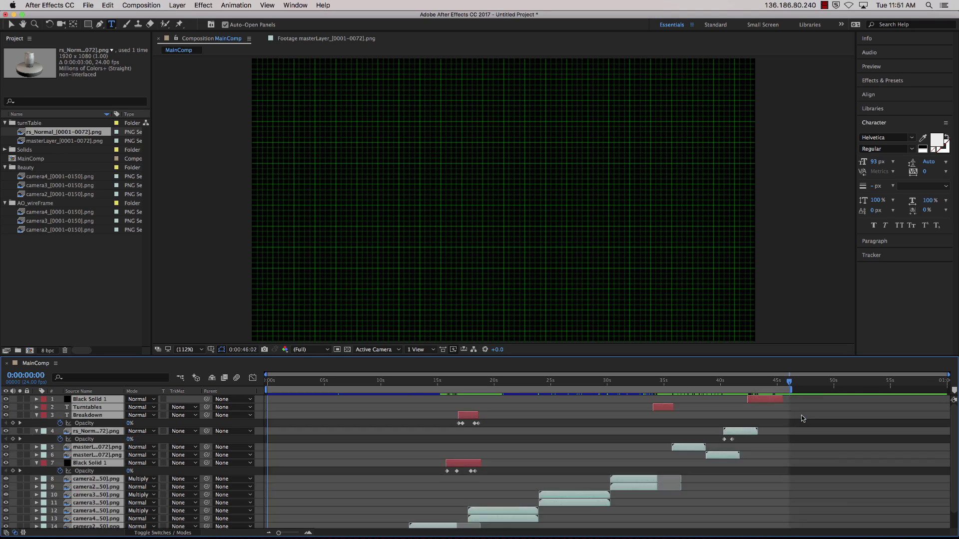
left_click_drag(946, 381, 272, 383)
left_click_drag(427, 406, 229, 424)
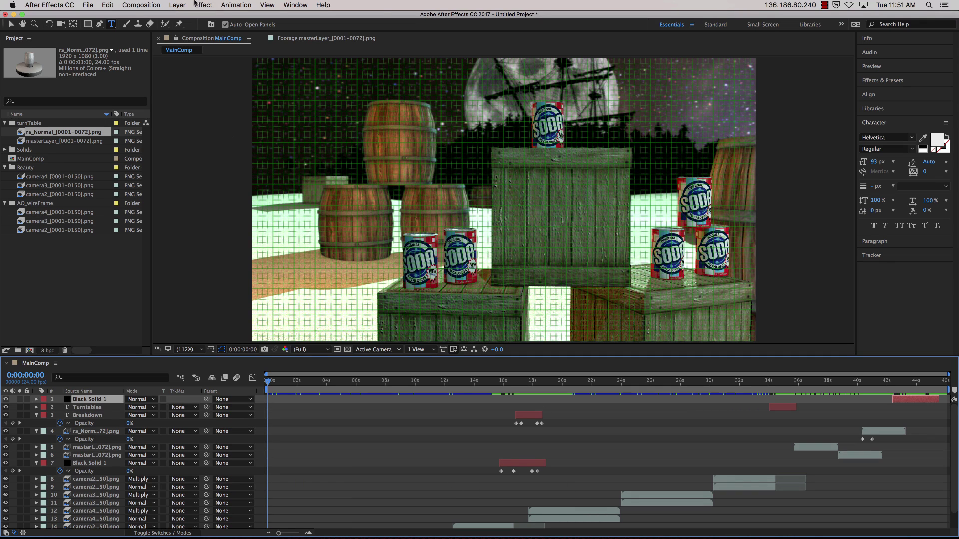
Add MainComp to the Adobe Media Encoder queue from the Composition menu.
left_click(135, 4)
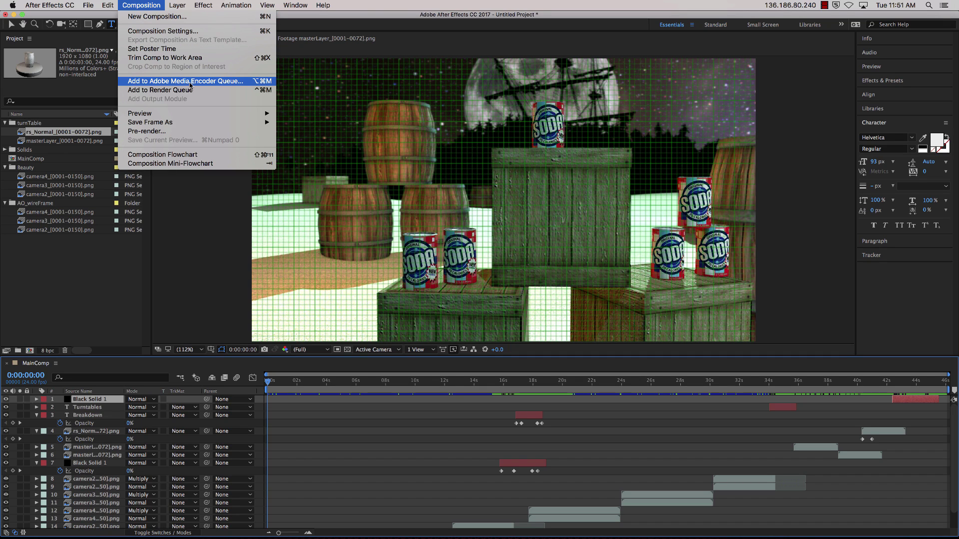
left_click(216, 82)
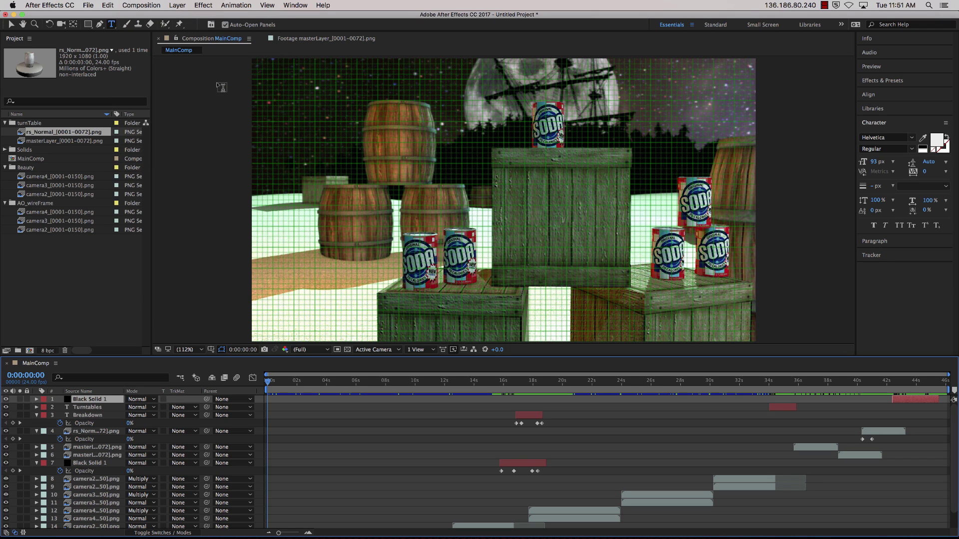
mouse_move(515, 536)
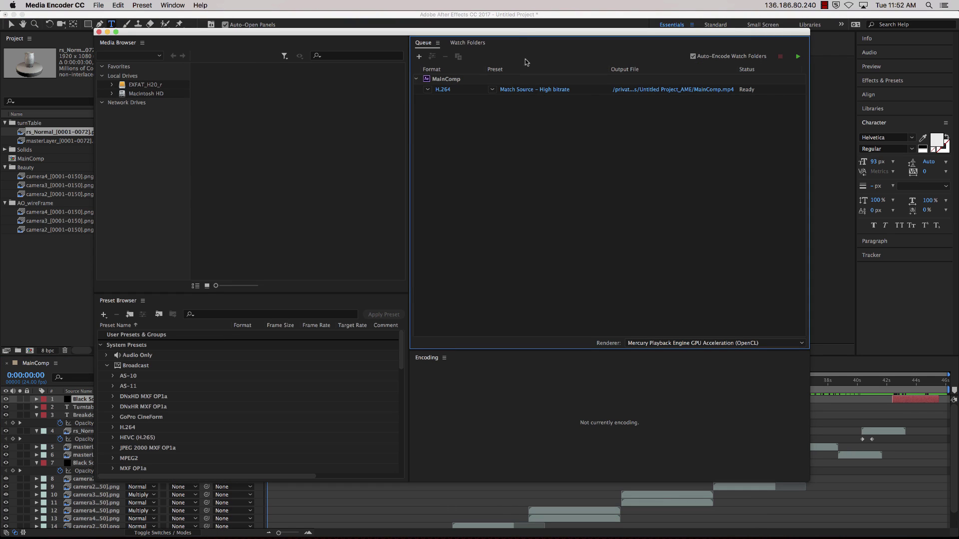
Collapse the Broadcast, Camera, Devices, Cinema and DVD & Blu-ray preset groups.
left_click_drag(519, 32, 543, 44)
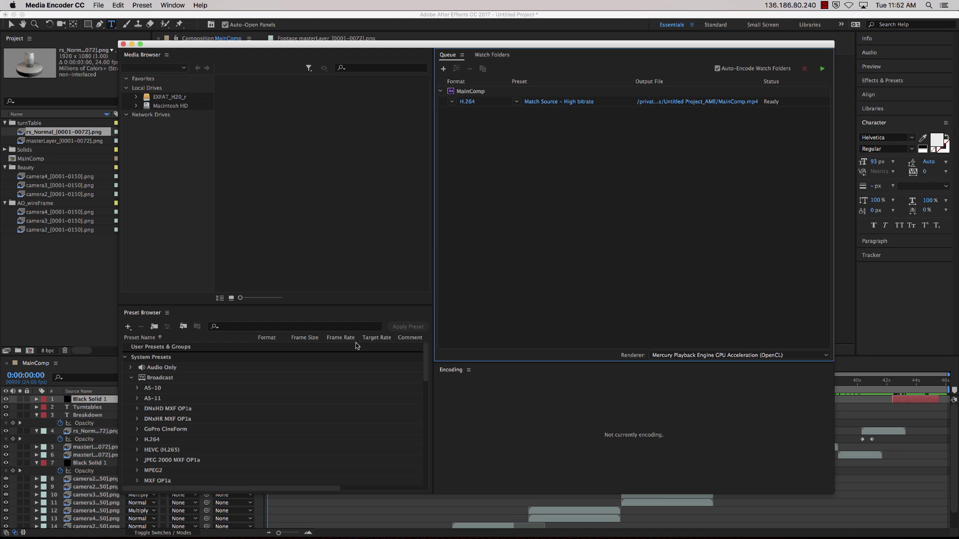
left_click(131, 379)
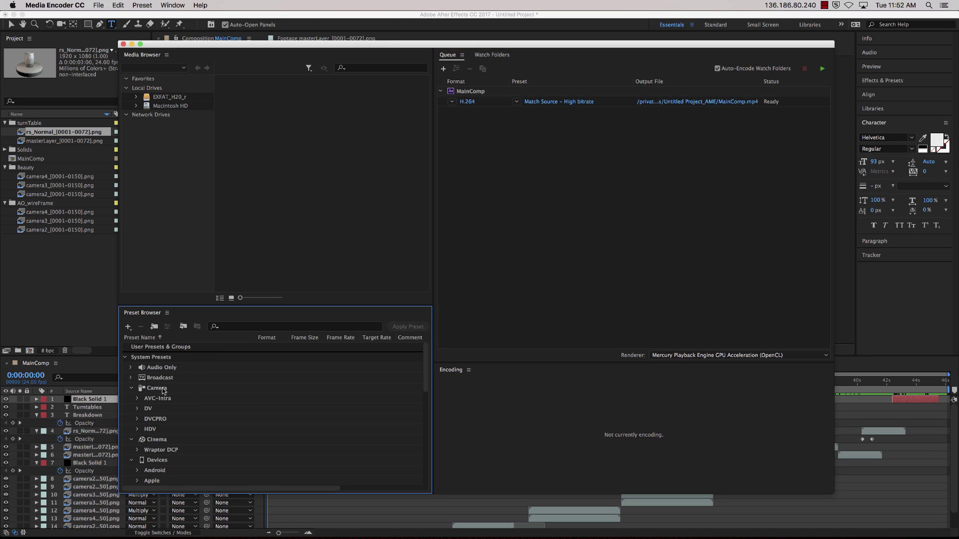
left_click(131, 389)
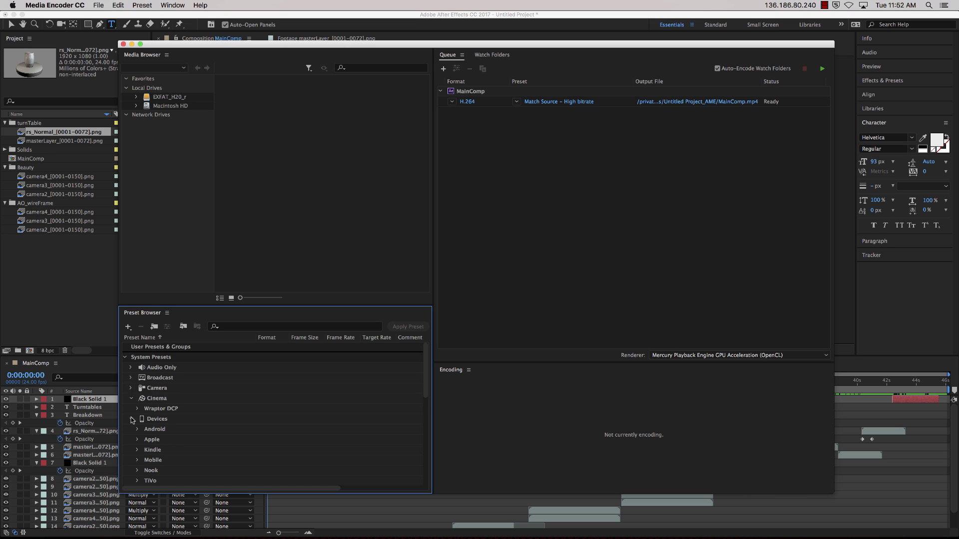
left_click(132, 420)
left_click(132, 399)
left_click(131, 422)
left_click_drag(428, 376, 427, 414)
scroll(427, 414, "down", 2)
Apply the Vimeo 1080p HD preset to the MainComp job and start the queue.
left_click(138, 459)
scroll(325, 432, "down", 2)
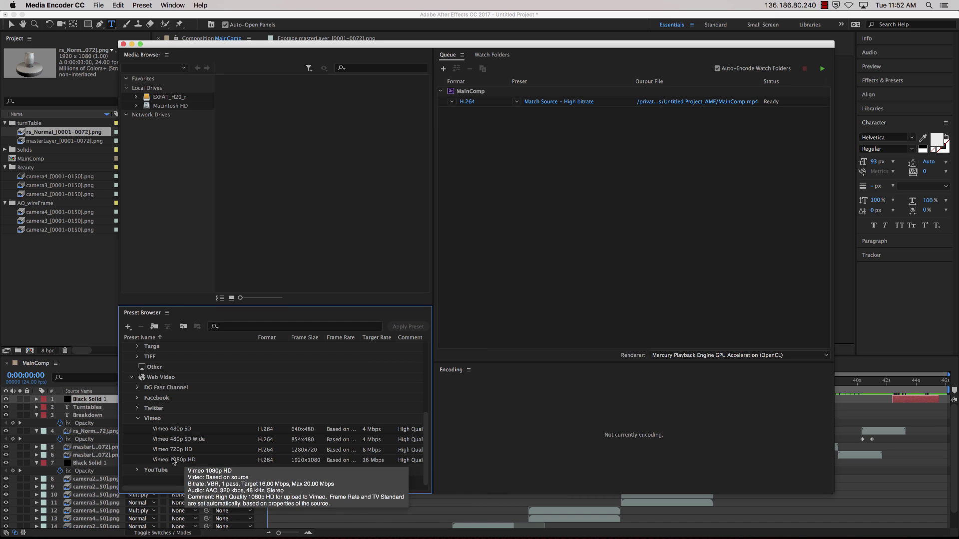
left_click_drag(172, 460, 551, 106)
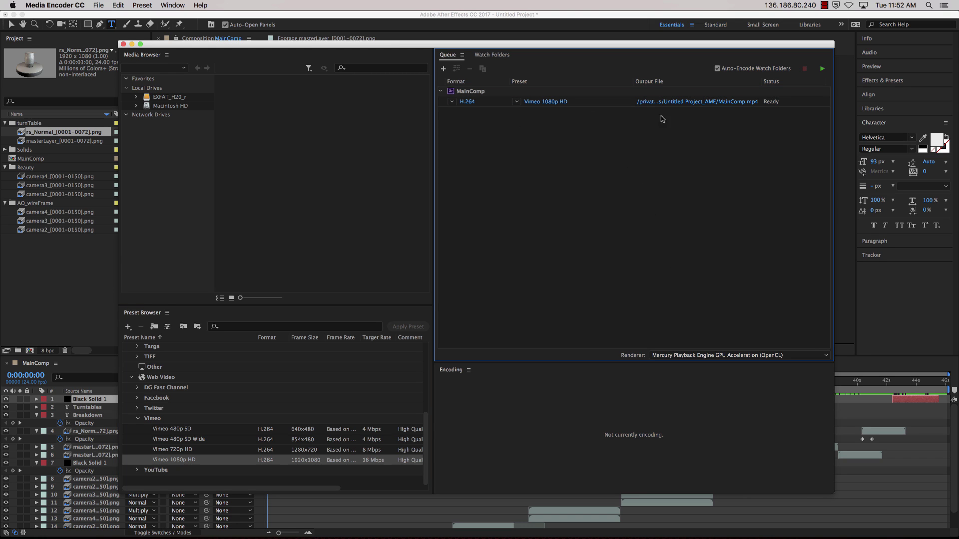
left_click(822, 69)
Reveal MainComp.mp4 in Finder, move it to the Desktop, and open it in QuickTime Player.
right_click(671, 102)
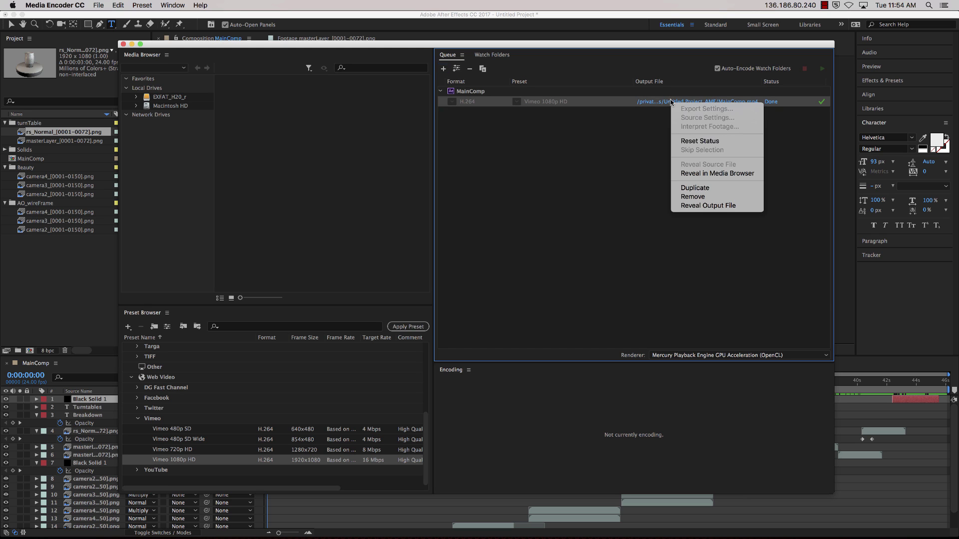
left_click(732, 206)
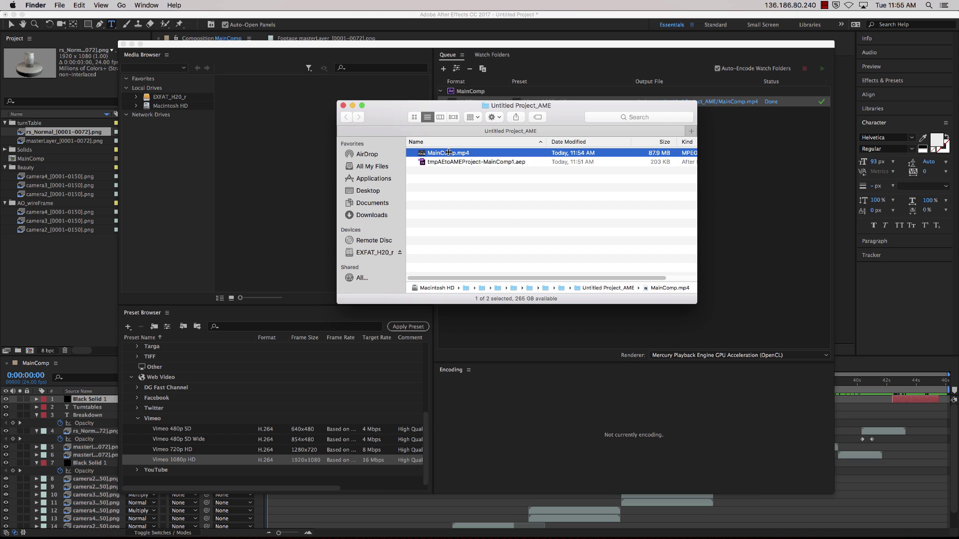
left_click_drag(448, 152, 379, 191)
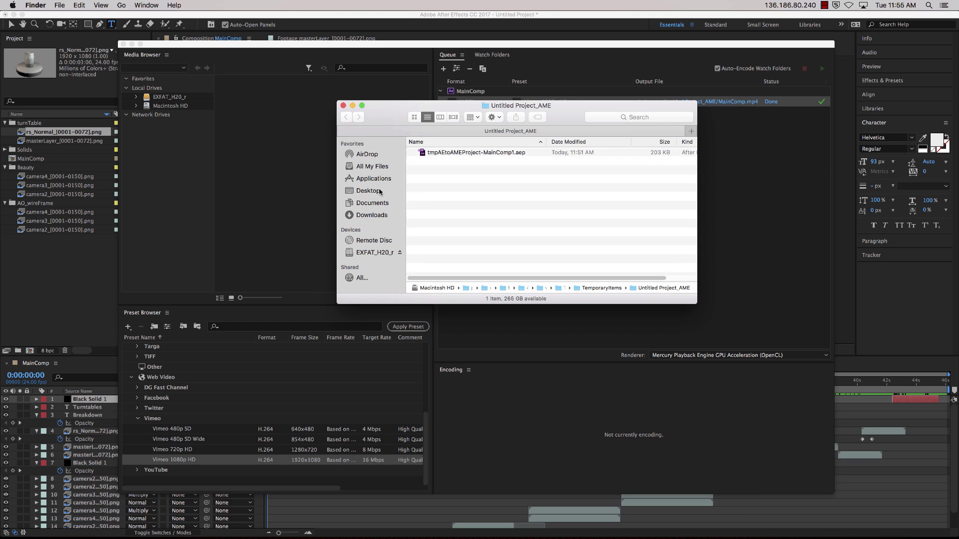
left_click(379, 191)
double_click(597, 155)
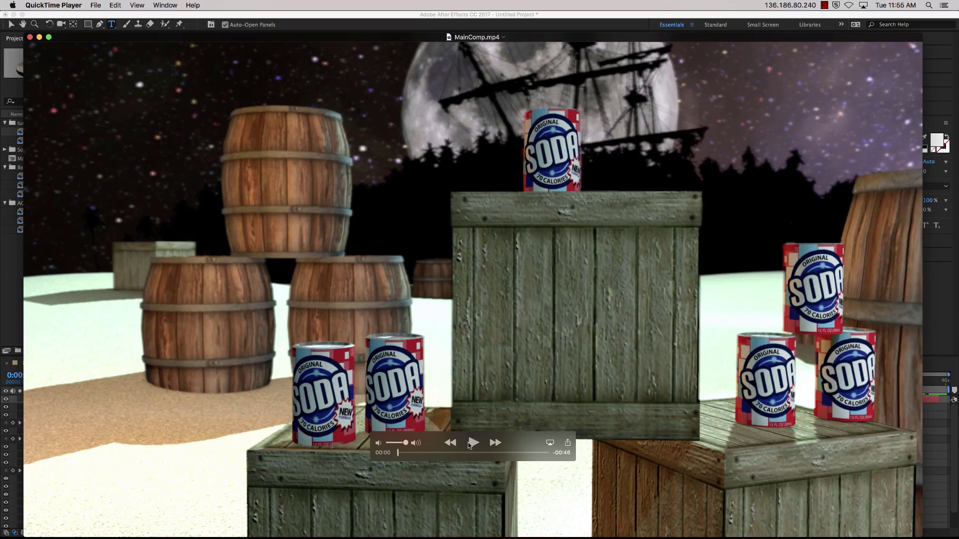
Start MainComp.mp4 playing and switch QuickTime Player to full screen.
left_click(472, 443)
key("ctrl+super+f")
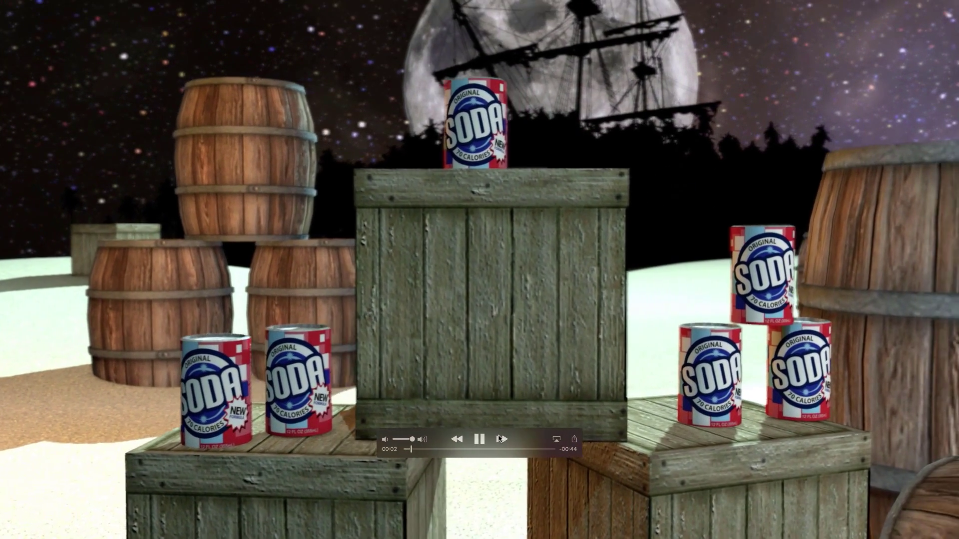